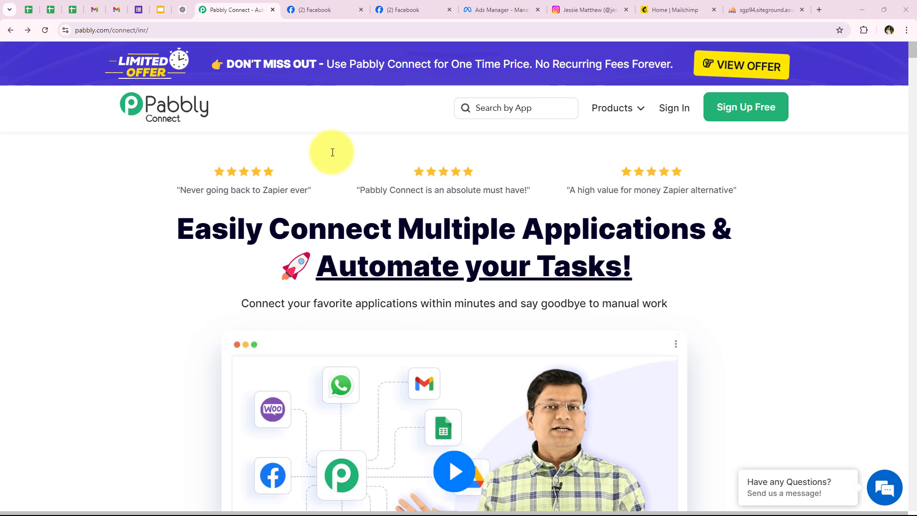
# Look over the Instagram business profile and the New_Leads table in phpMyAdmin.
pyautogui.click(586, 9)
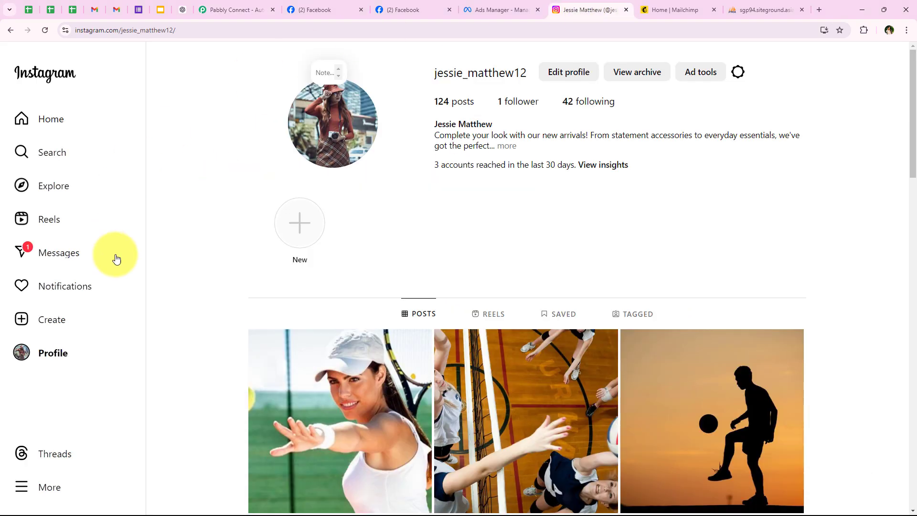
pyautogui.click(233, 10)
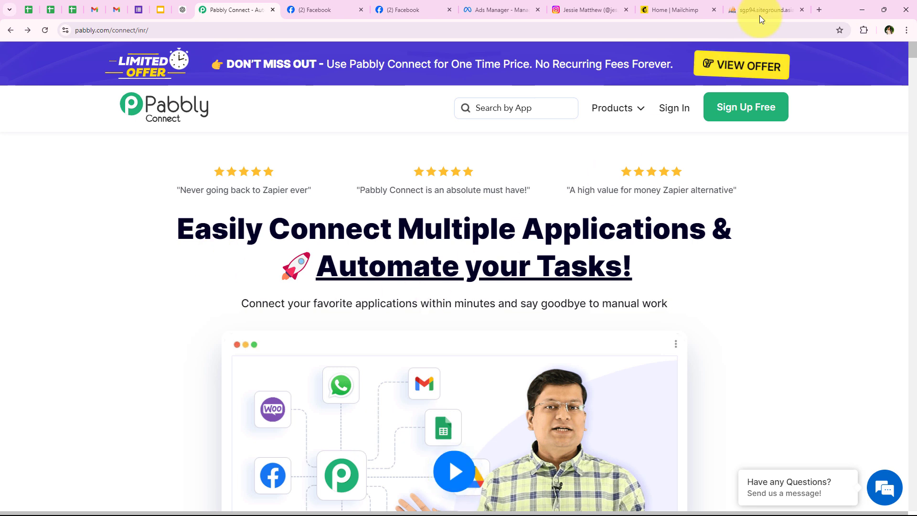
pyautogui.click(774, 5)
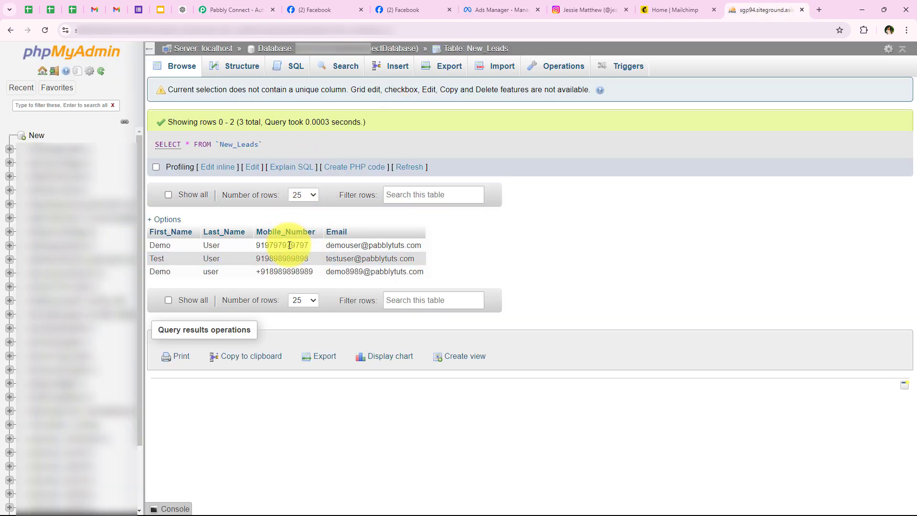
pyautogui.click(274, 4)
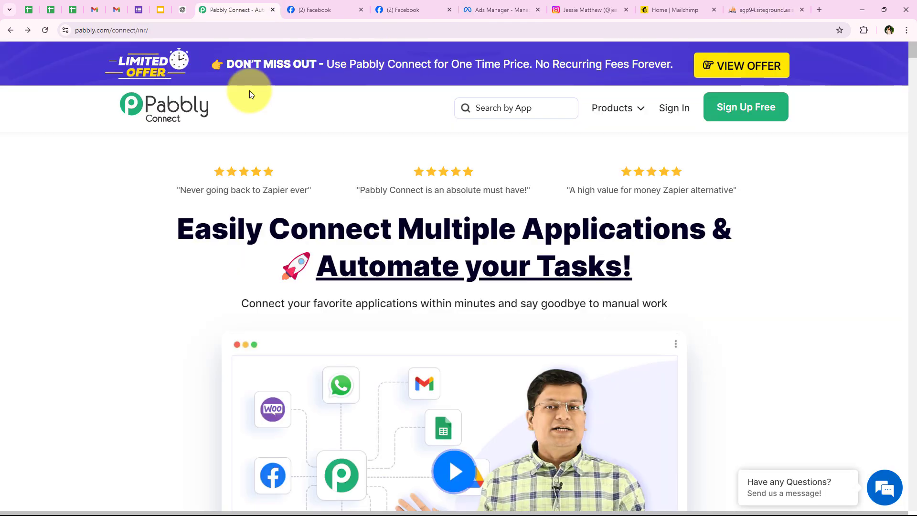
# Open the Sports Elite Training Centre Facebook page and show its Connected Instagram settings.
pyautogui.click(335, 10)
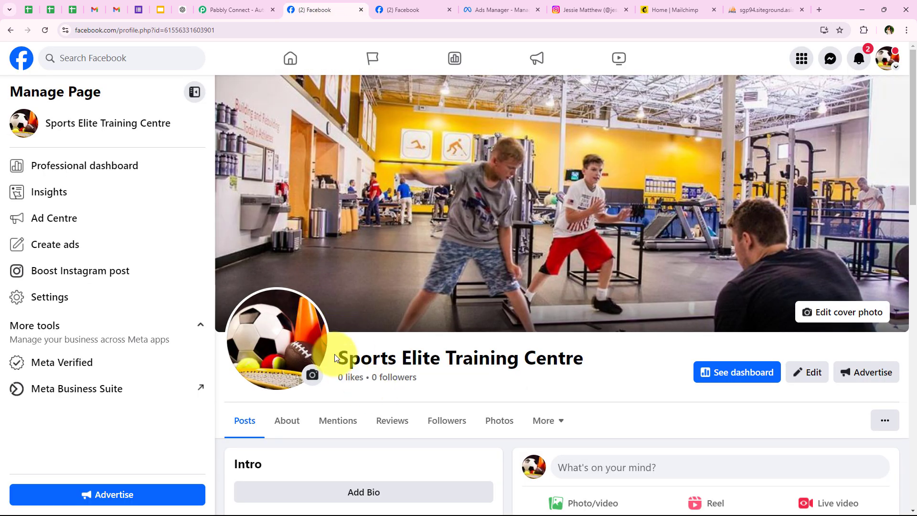
pyautogui.moveTo(458, 365); pyautogui.dragTo(588, 353)
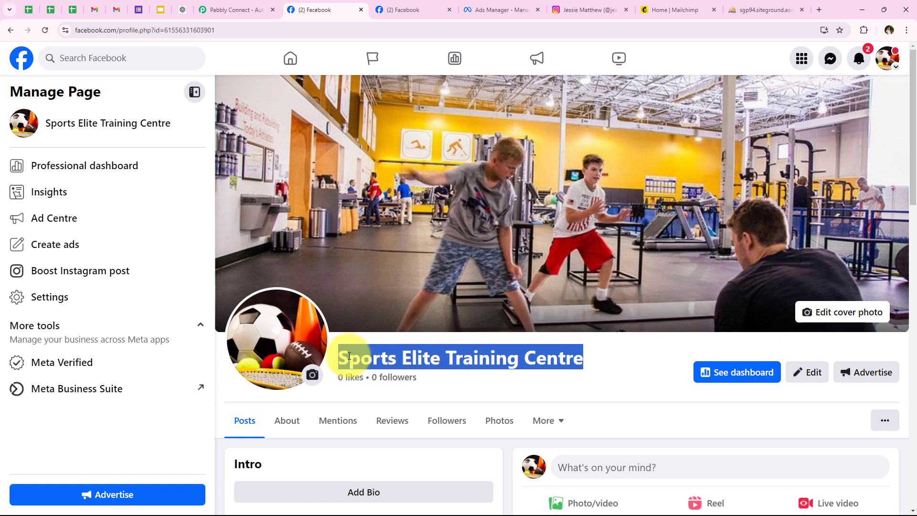
pyautogui.click(552, 370)
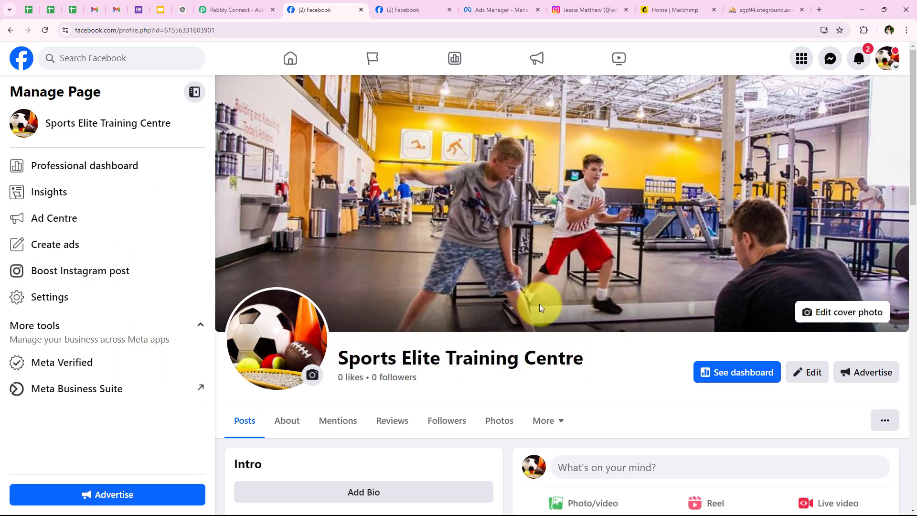
pyautogui.click(558, 8)
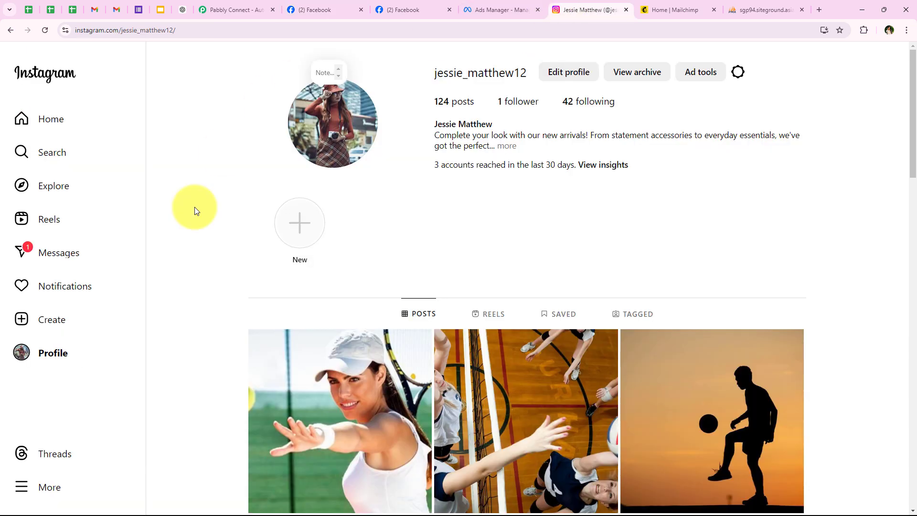
pyautogui.click(406, 9)
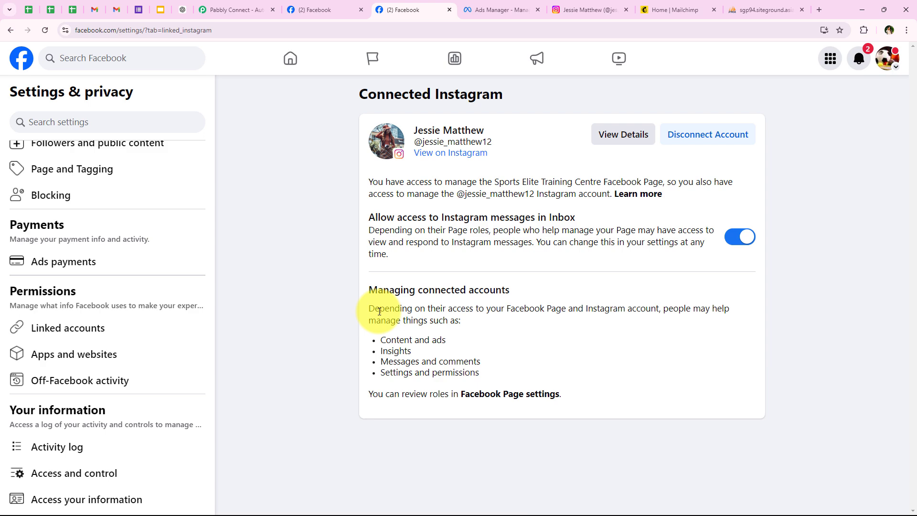
# Review the lead ad's Identity, Ad creative and Lead Form New sections in Ads Manager, then return to Instagram.
pyautogui.click(483, 4)
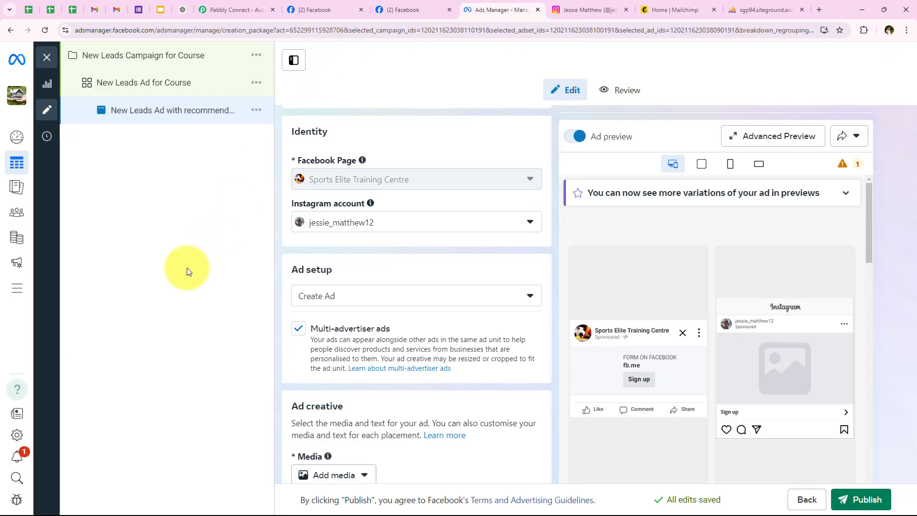
pyautogui.scroll(1, 309, 242)
pyautogui.scroll(-5, 300, 262)
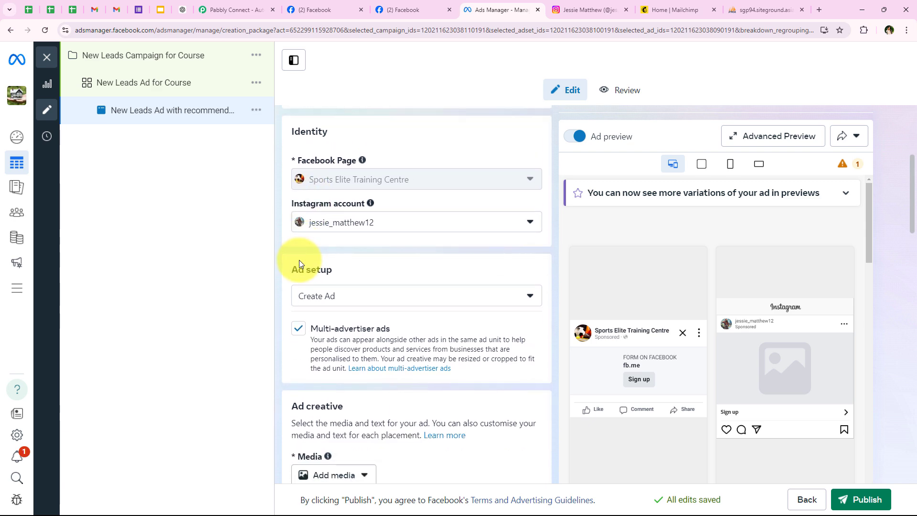
pyautogui.scroll(-10, 299, 260)
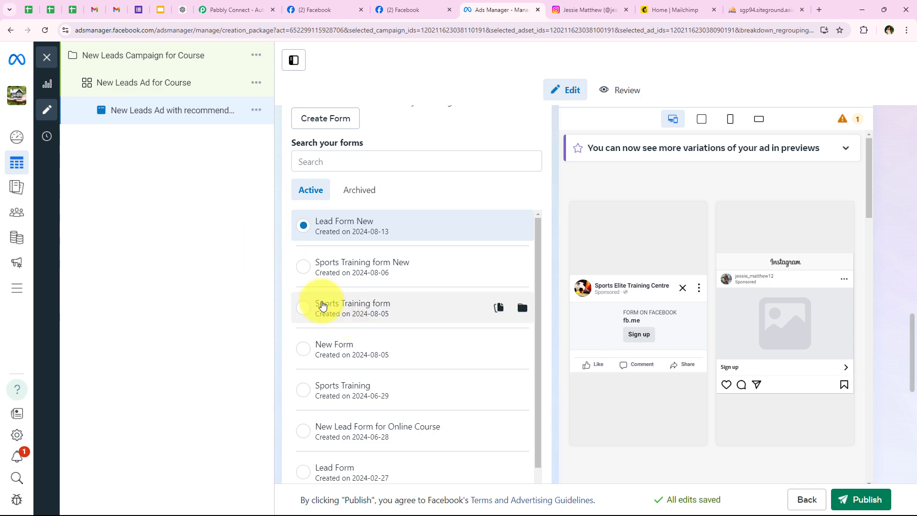
pyautogui.scroll(5, 319, 304)
pyautogui.scroll(10, 323, 301)
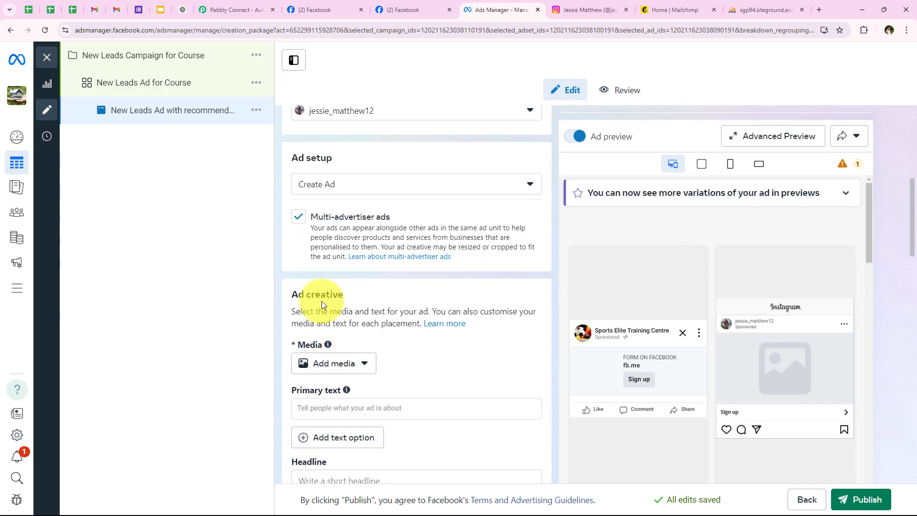
pyautogui.click(565, 10)
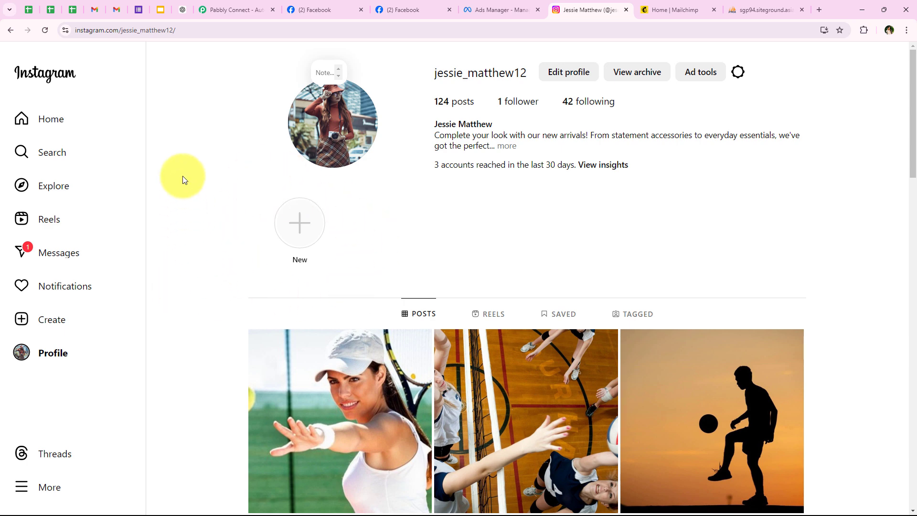
# Bring the Pabbly Connect homepage back into view.
pyautogui.click(205, 5)
pyautogui.click(192, 31)
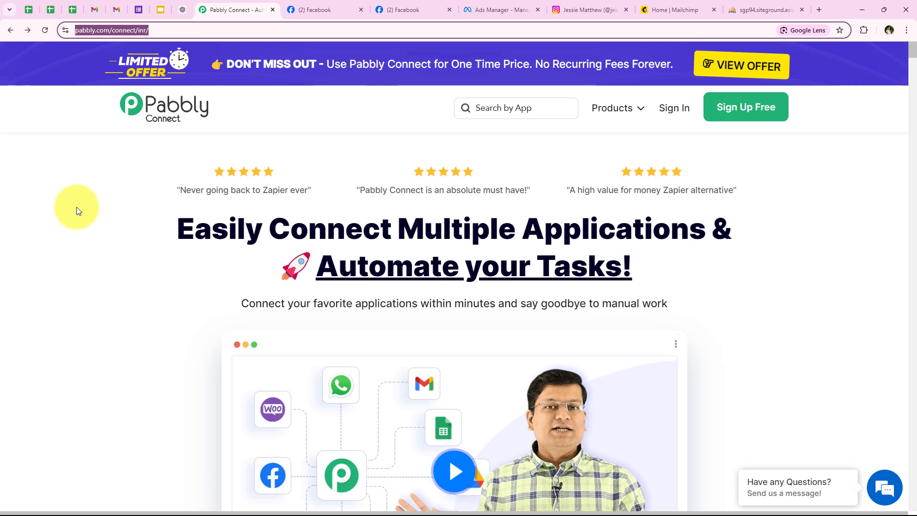
pyautogui.click(115, 211)
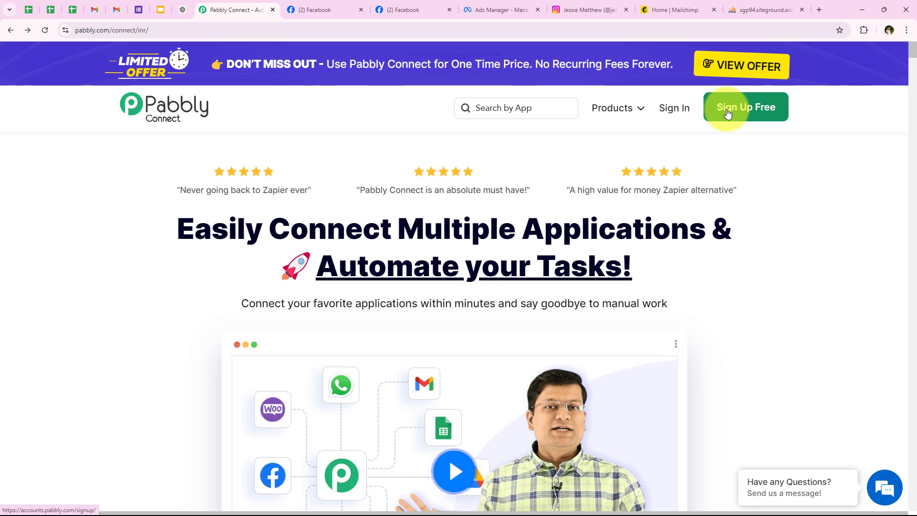
# Sign in and launch Pabbly Connect from the All Pabbly Apps page.
pyautogui.click(682, 109)
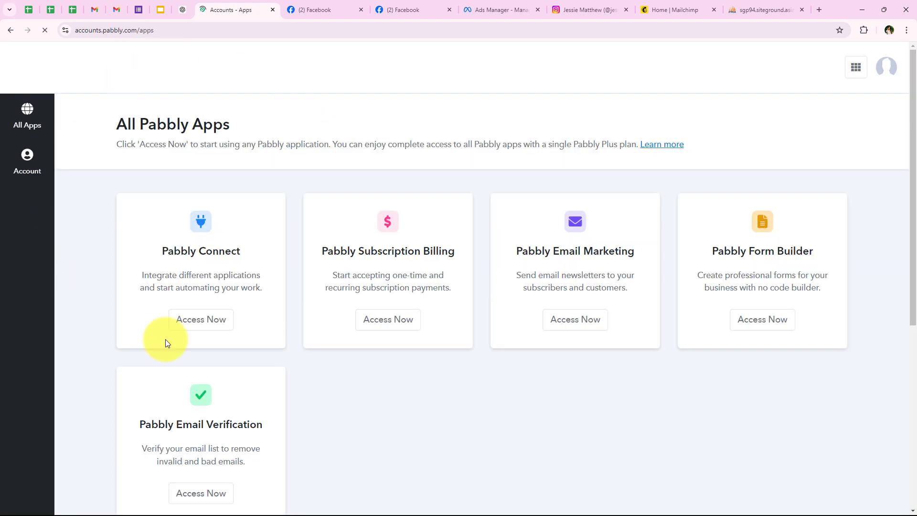
pyautogui.moveTo(106, 129); pyautogui.dragTo(229, 124)
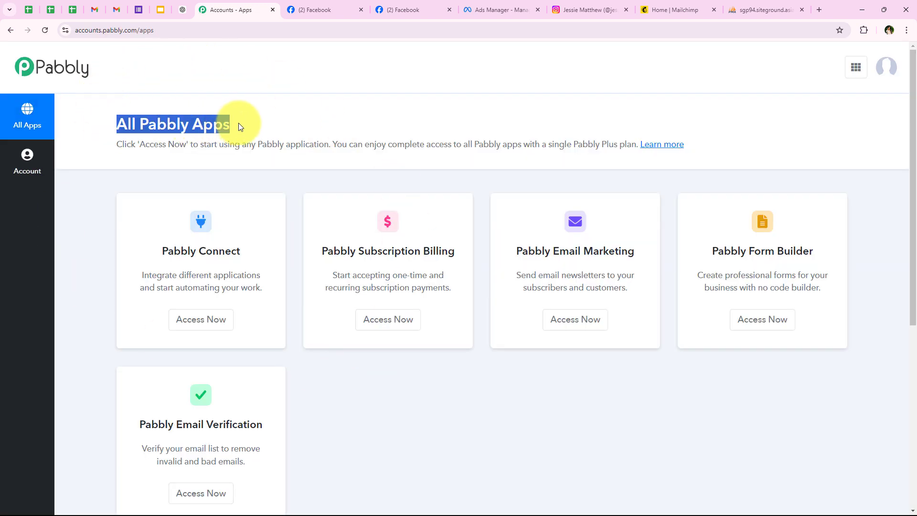
pyautogui.scroll(-1, 231, 197)
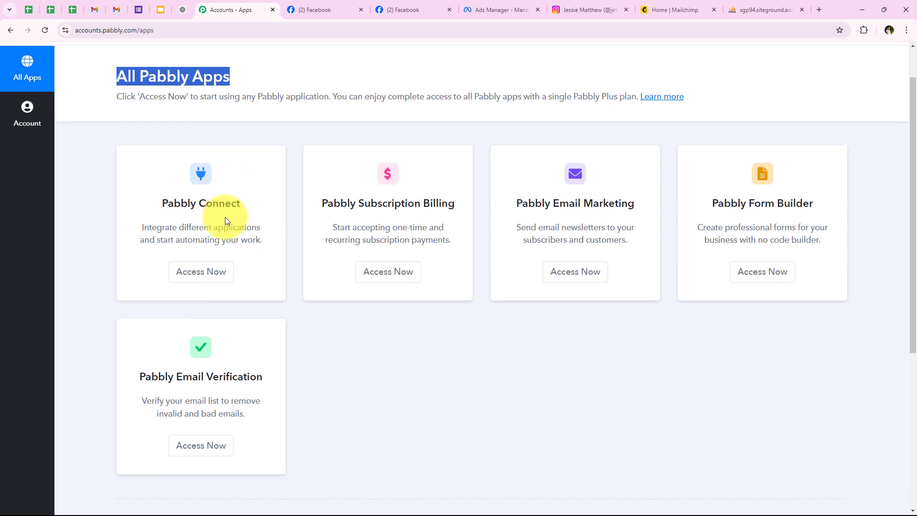
pyautogui.scroll(1, 335, 365)
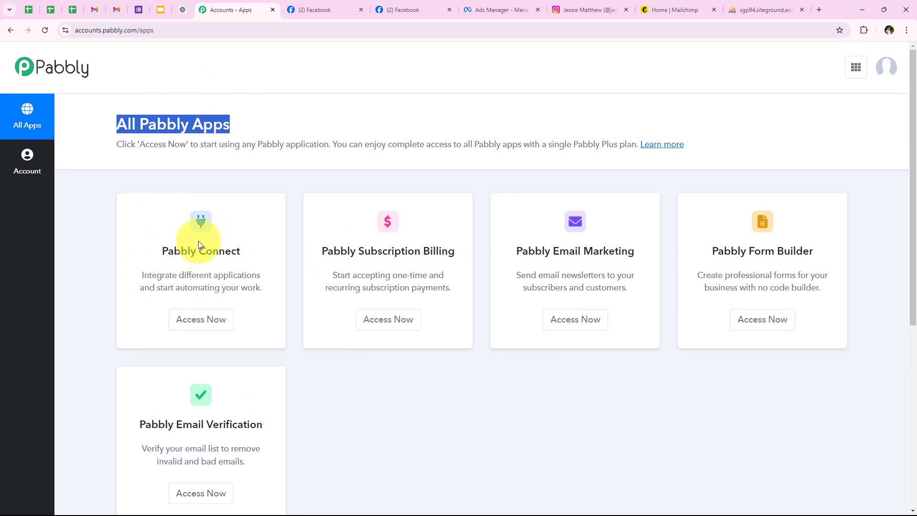
pyautogui.moveTo(161, 253); pyautogui.dragTo(249, 251)
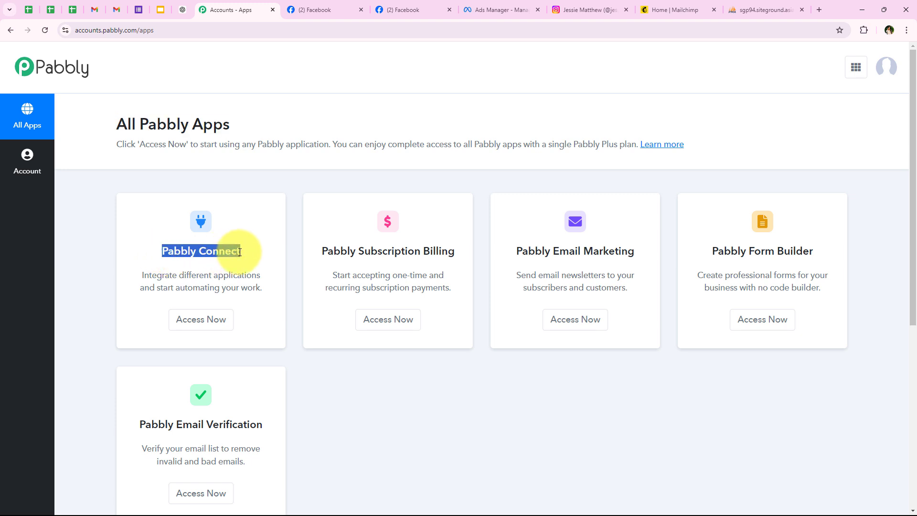
pyautogui.click(191, 275)
pyautogui.moveTo(180, 276); pyautogui.dragTo(287, 282)
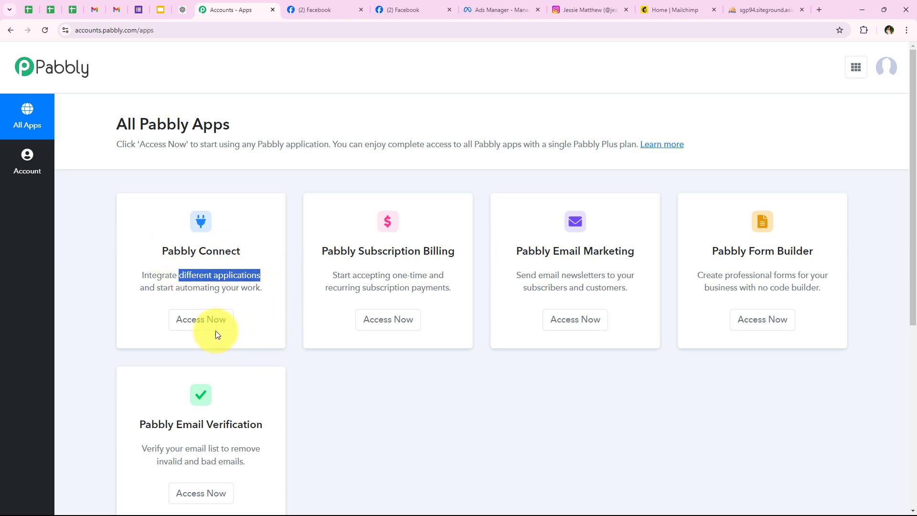
pyautogui.click(202, 321)
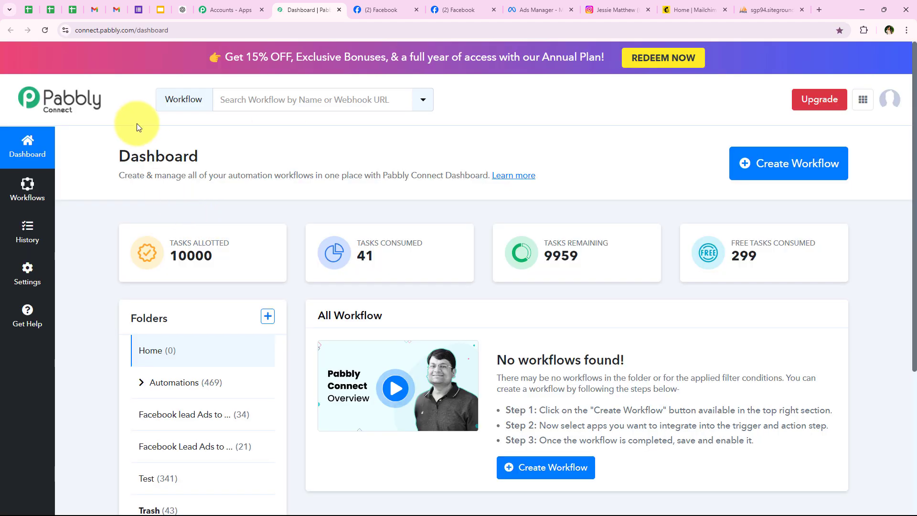
# Create a workflow in the Automations folder, pasting the Instagram-leads-to-Mailchimp-and-MySQL name.
pyautogui.moveTo(120, 156); pyautogui.dragTo(222, 158)
pyautogui.click(245, 212)
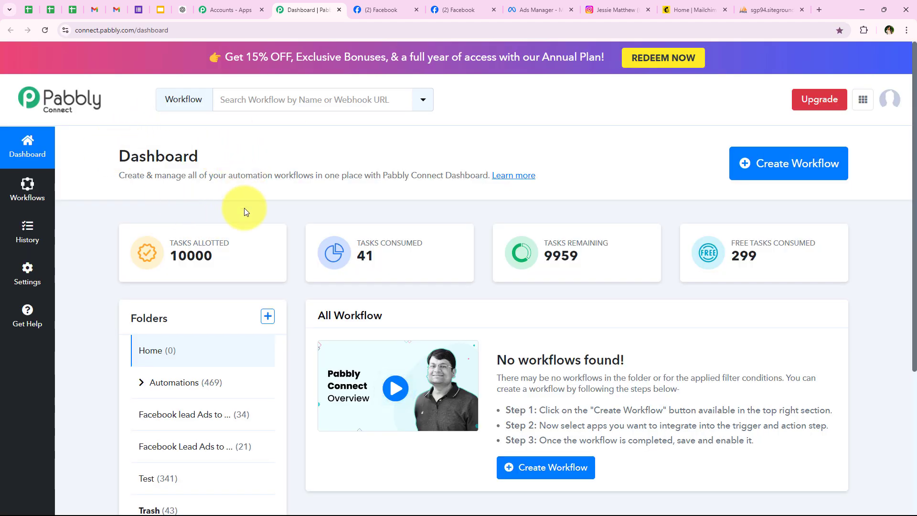
pyautogui.click(791, 179)
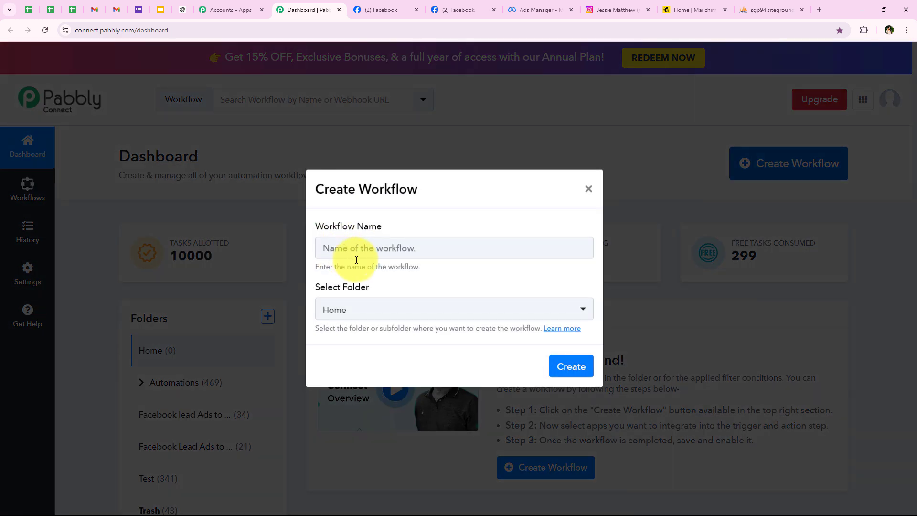
pyautogui.moveTo(310, 227); pyautogui.dragTo(415, 239)
pyautogui.moveTo(311, 289); pyautogui.dragTo(400, 283)
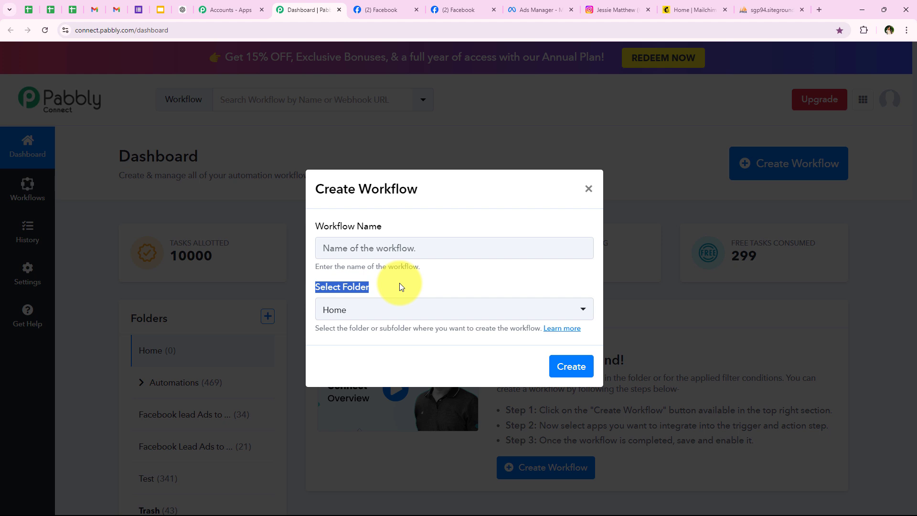
pyautogui.click(371, 311)
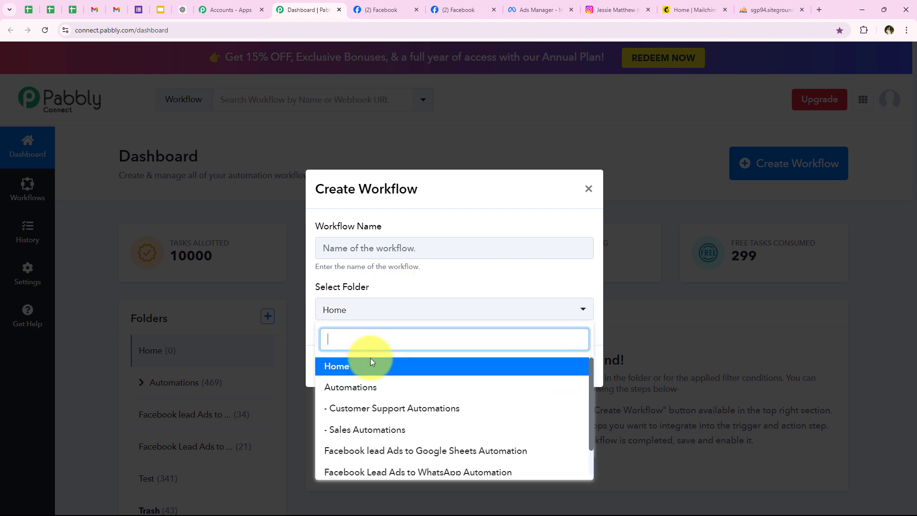
pyautogui.click(366, 388)
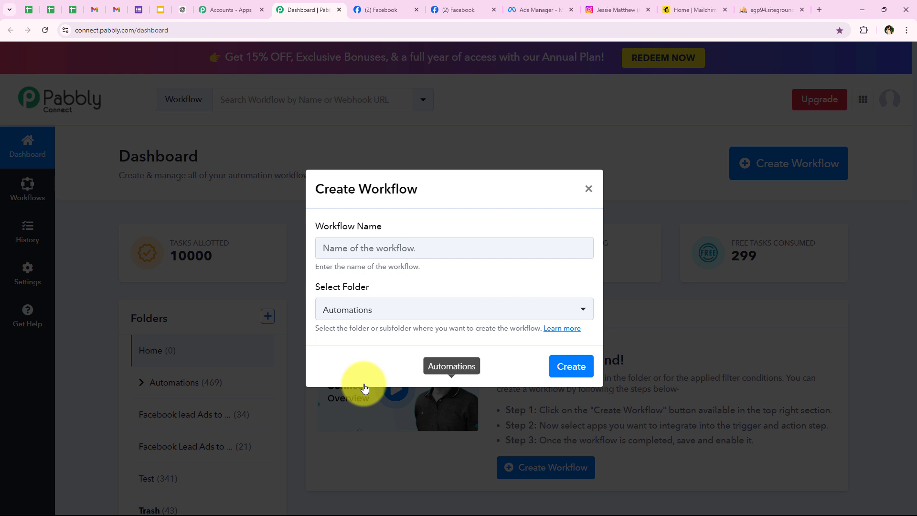
pyautogui.click(356, 251)
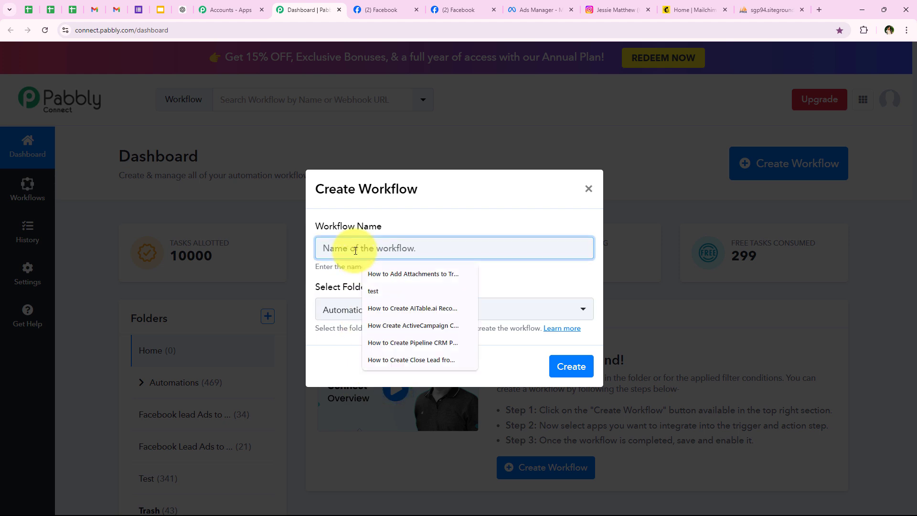
pyautogui.hotkey('ctrl', 'v')
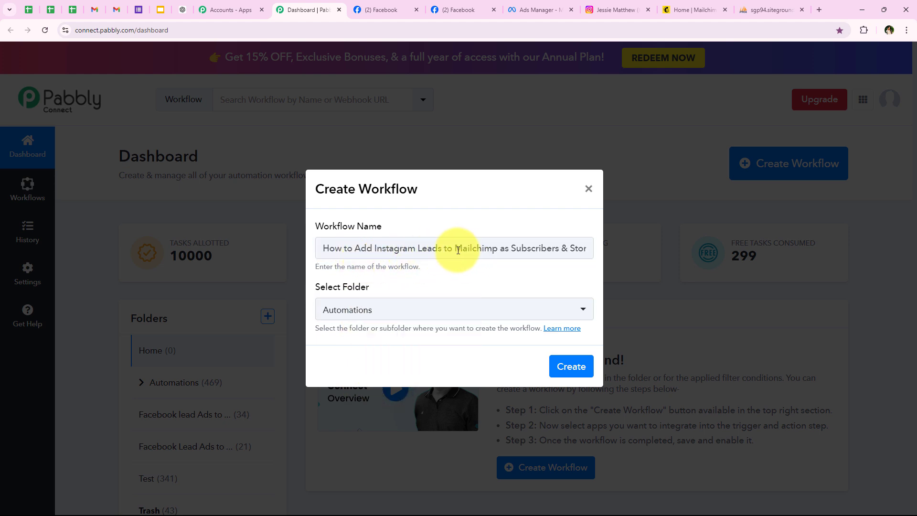
pyautogui.moveTo(455, 249); pyautogui.dragTo(607, 244)
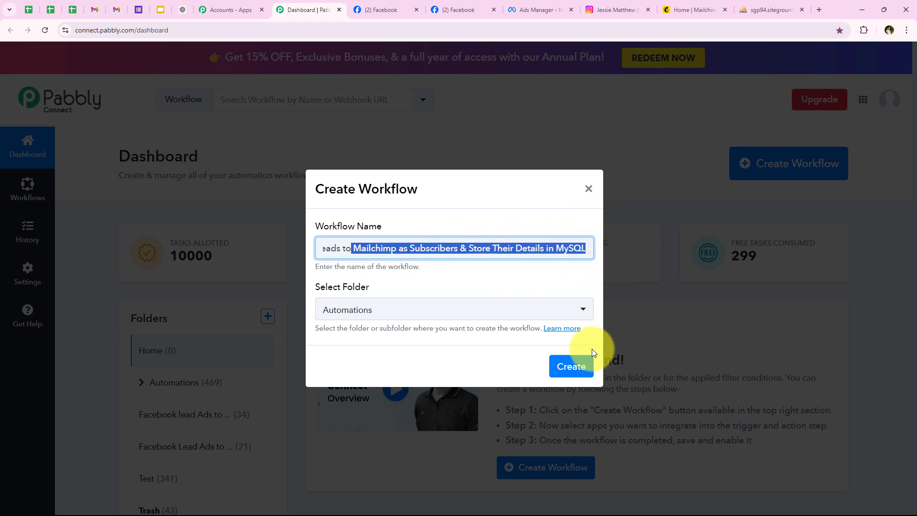
pyautogui.click(569, 366)
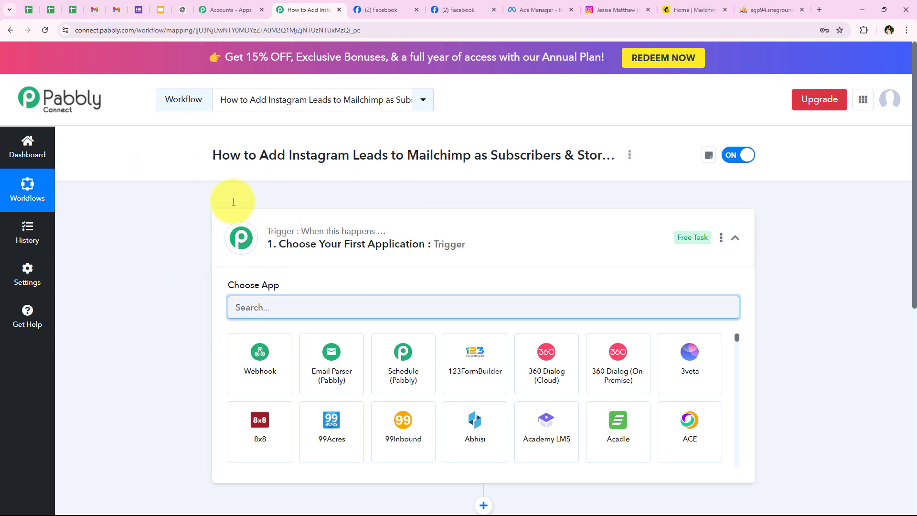
# Search 'Instagram l' and choose Instagram Lead Ads as the trigger app, listing its trigger events.
pyautogui.click(242, 238)
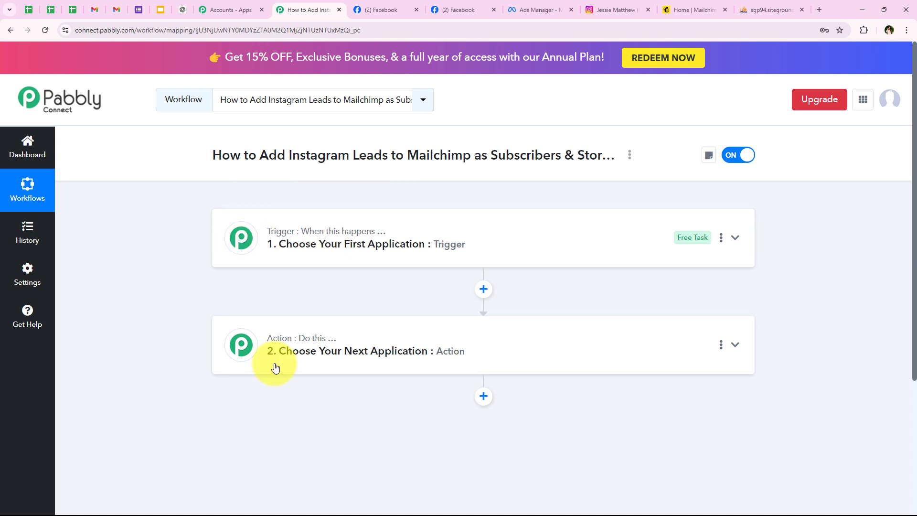
pyautogui.moveTo(310, 343)
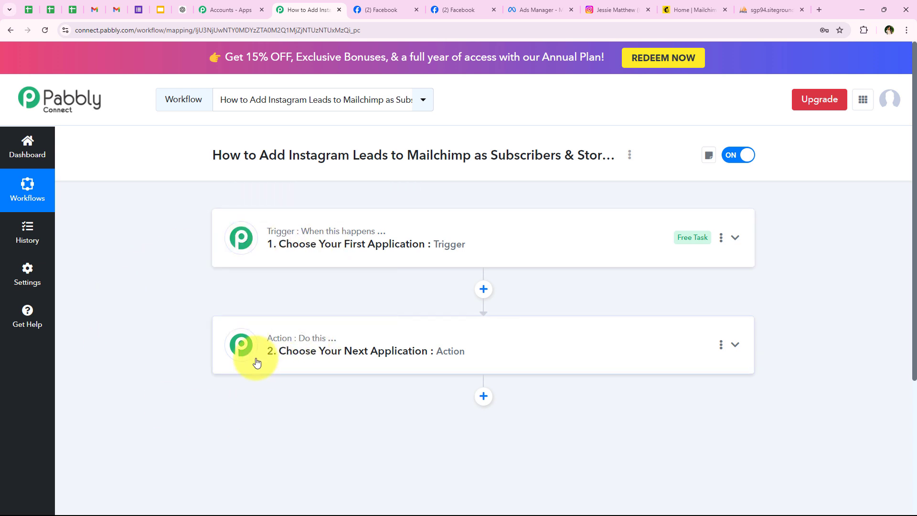
pyautogui.click(333, 258)
pyautogui.click(319, 309)
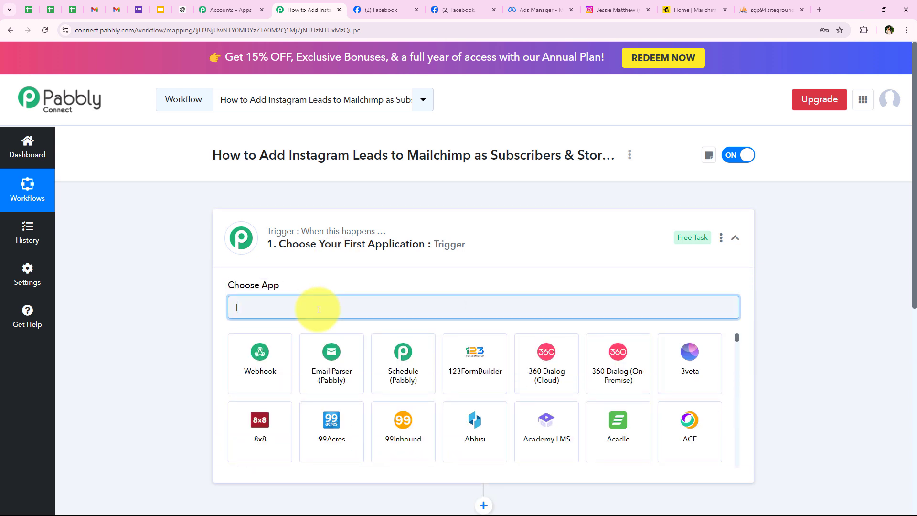
pyautogui.write('Instag')
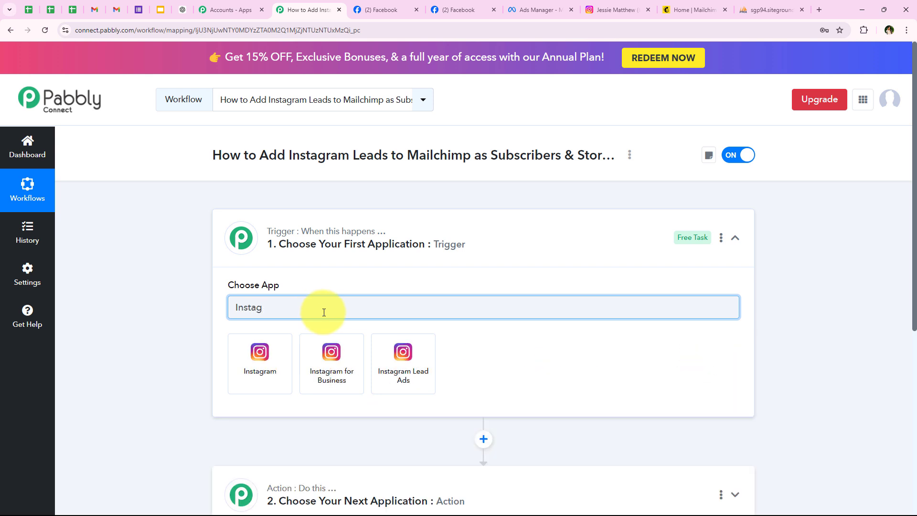
pyautogui.write('ram l')
pyautogui.click(286, 354)
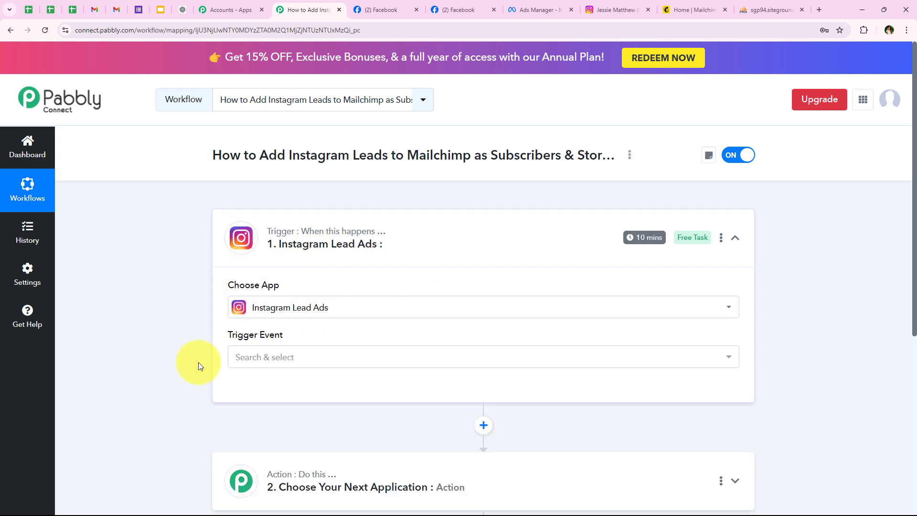
pyautogui.click(254, 357)
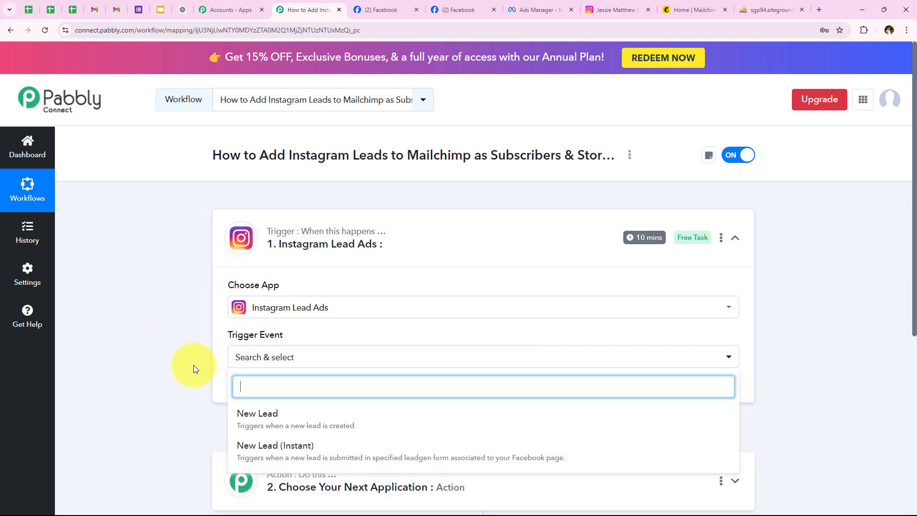
pyautogui.scroll(-1, 154, 374)
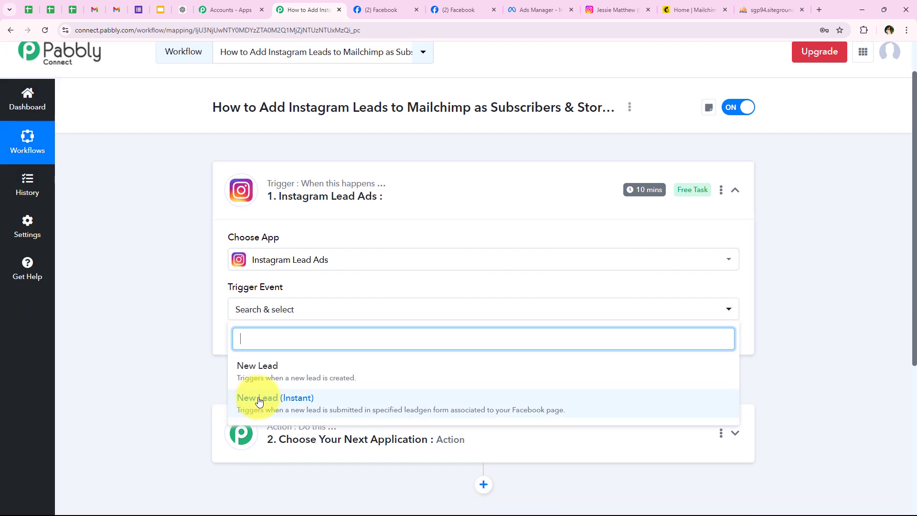
# Choose New Lead (Instant) as the trigger event and authorize a new Instagram Lead Ads connection.
pyautogui.click(343, 401)
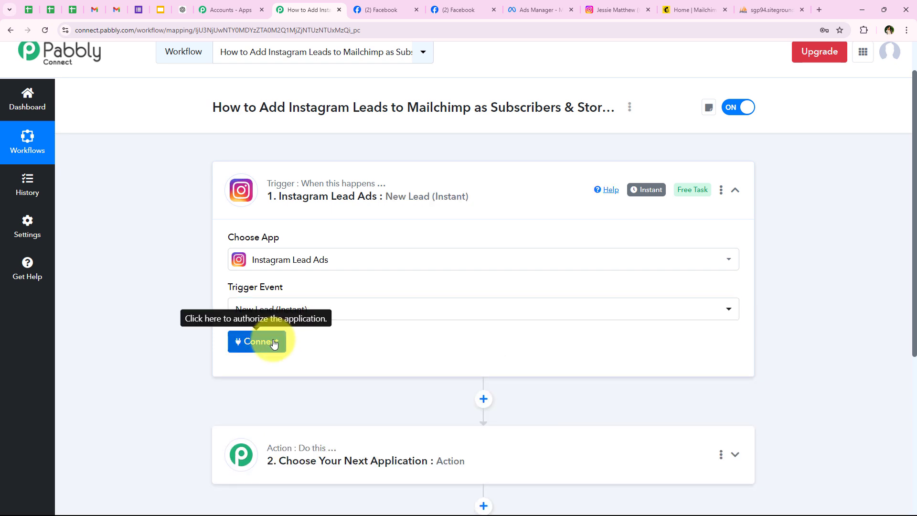
pyautogui.click(274, 343)
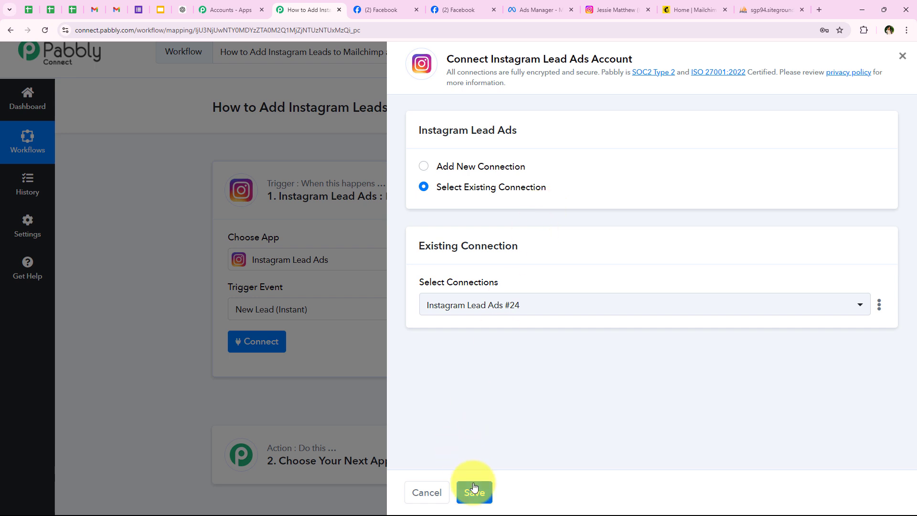
pyautogui.click(465, 167)
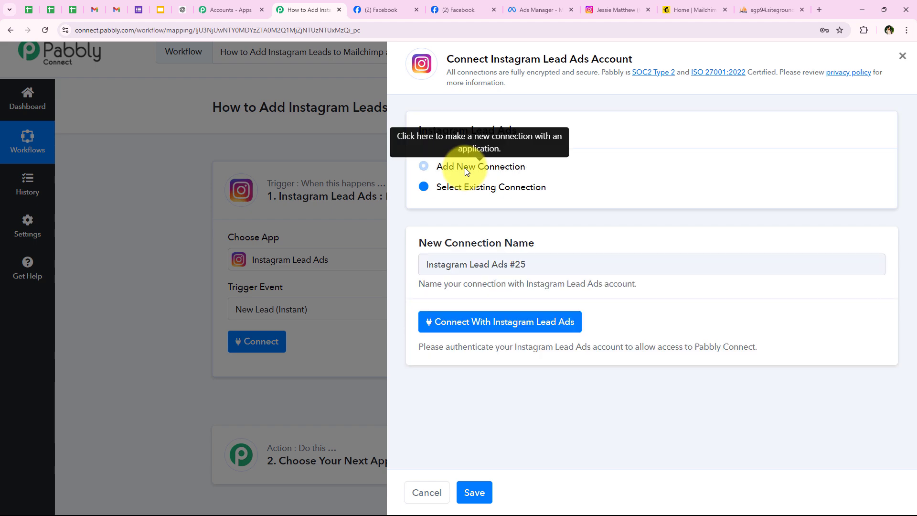
pyautogui.click(480, 325)
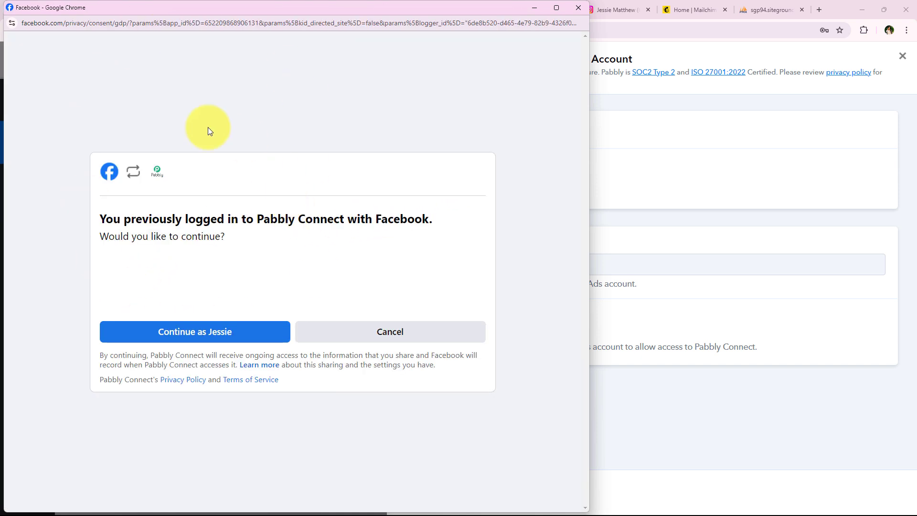
# Approve the Facebook login and reveal the trigger's Page and LeadGen Form fields.
pyautogui.click(203, 334)
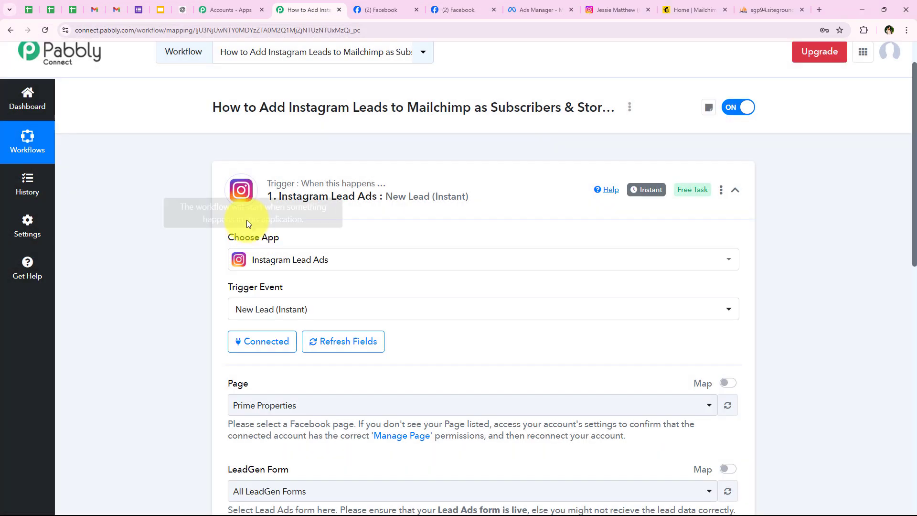
pyautogui.scroll(-2, 172, 311)
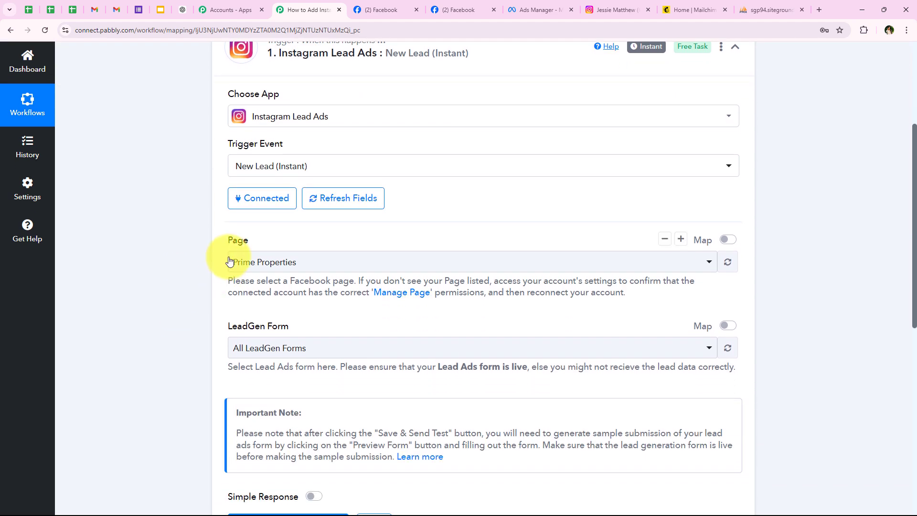
pyautogui.doubleClick(238, 240)
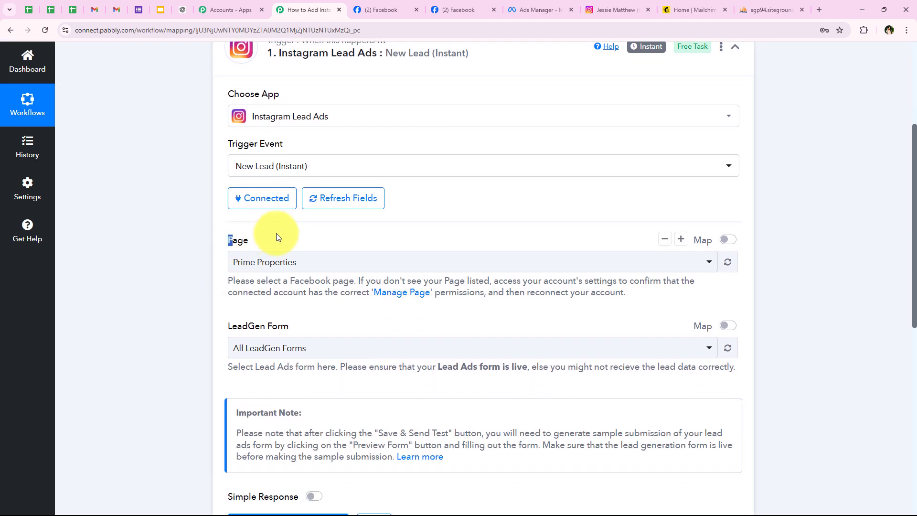
pyautogui.click(202, 308)
# Confirm the page name on Facebook, then search 'spo' and select Sports Elite Training Centre as the Page.
pyautogui.click(381, 10)
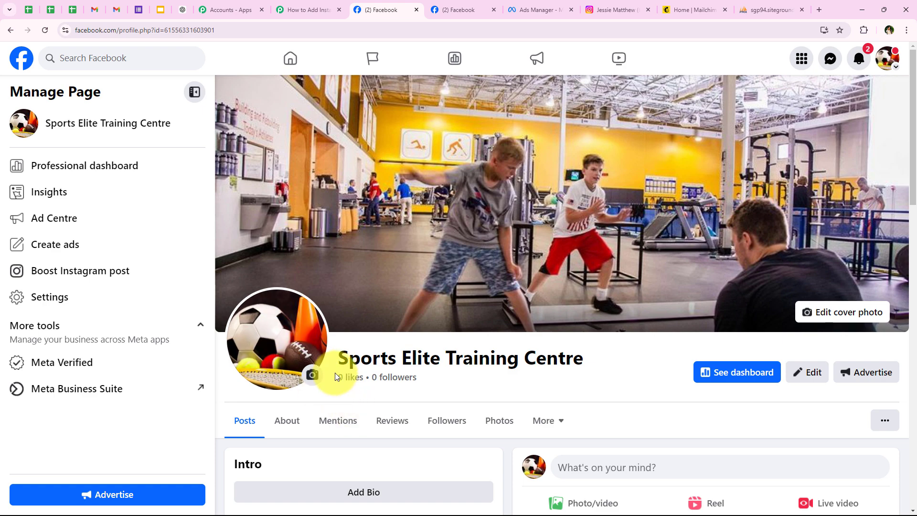
pyautogui.moveTo(318, 359); pyautogui.dragTo(600, 358)
pyautogui.click(522, 365)
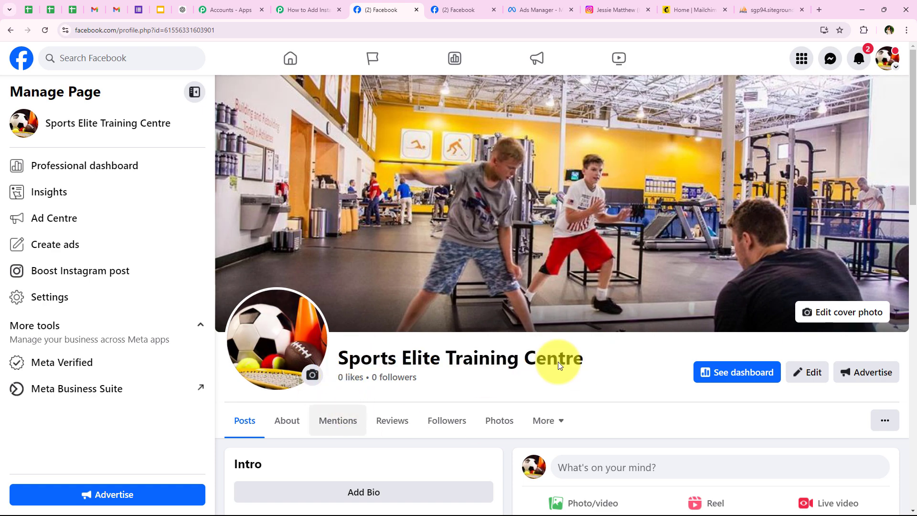
pyautogui.click(298, 10)
pyautogui.click(246, 262)
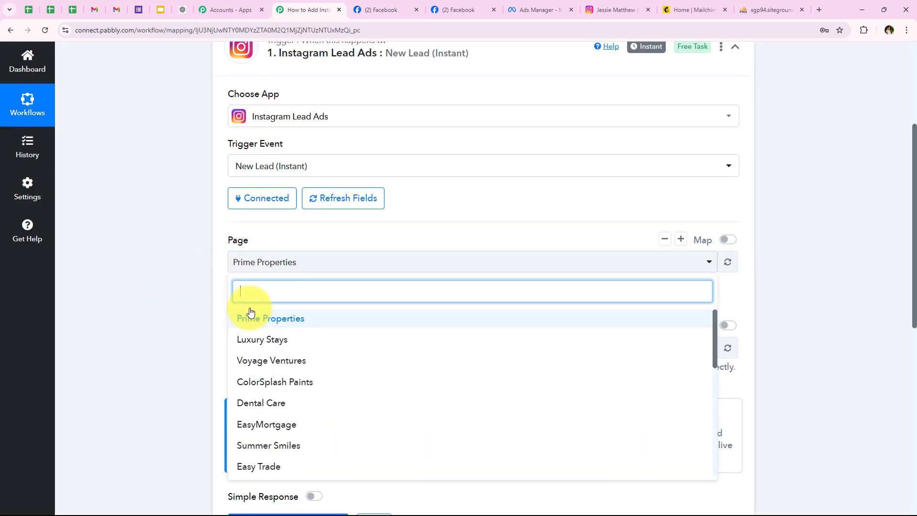
pyautogui.write('spo')
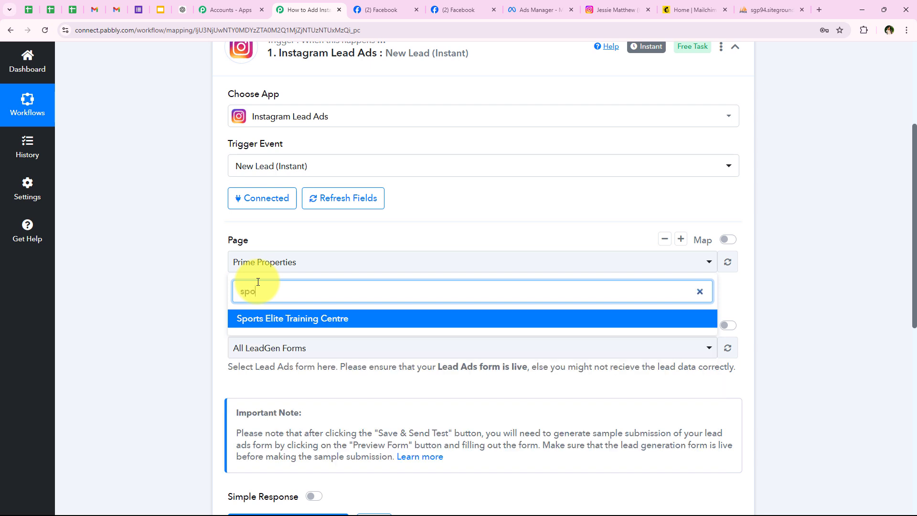
pyautogui.click(284, 319)
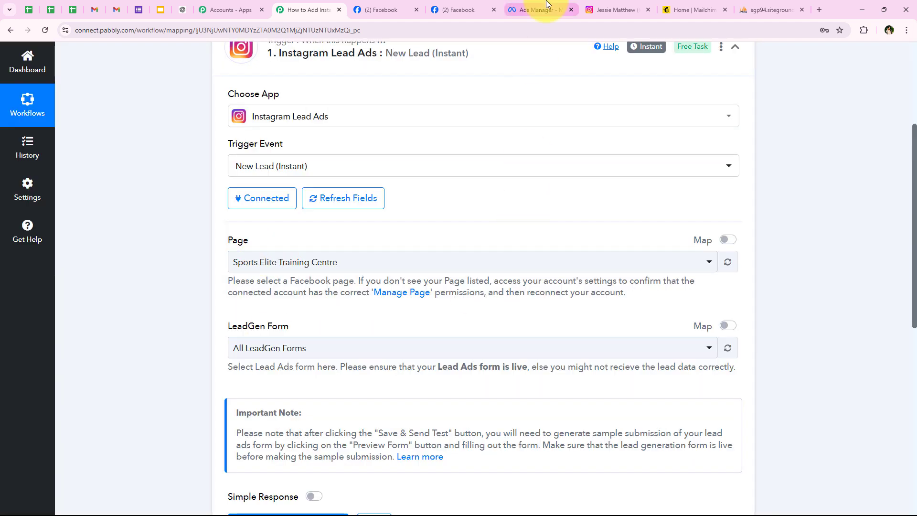
# Check the form name in Ads Manager, then set LeadGen Form to Lead Form New.
pyautogui.click(547, 6)
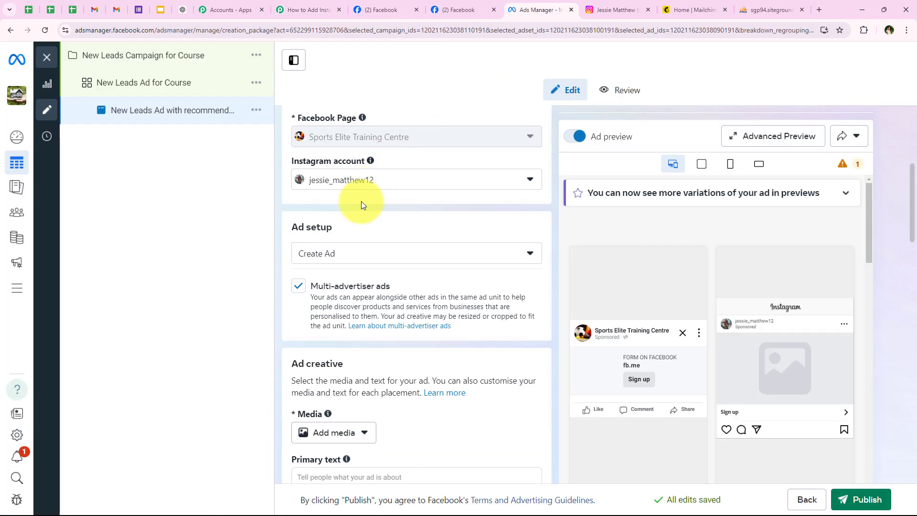
pyautogui.scroll(-10, 362, 201)
pyautogui.scroll(-3, 361, 205)
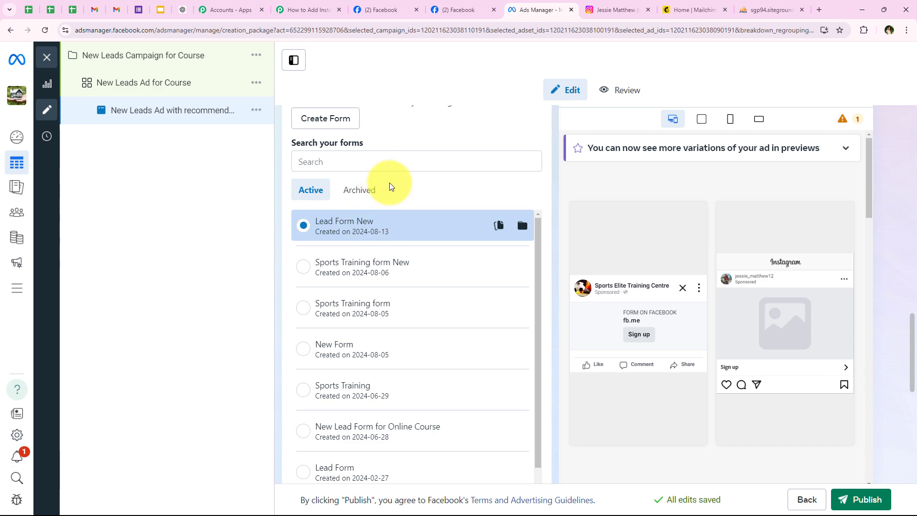
pyautogui.click(308, 10)
pyautogui.click(271, 348)
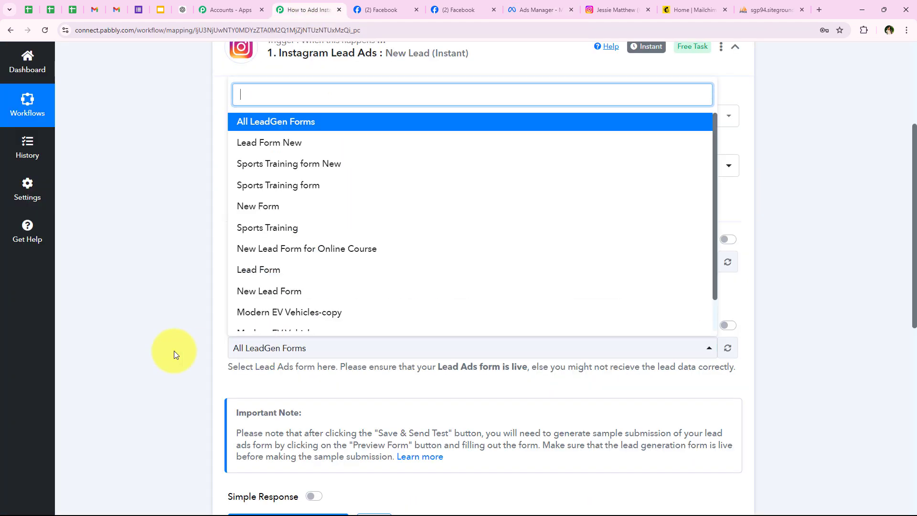
pyautogui.click(303, 151)
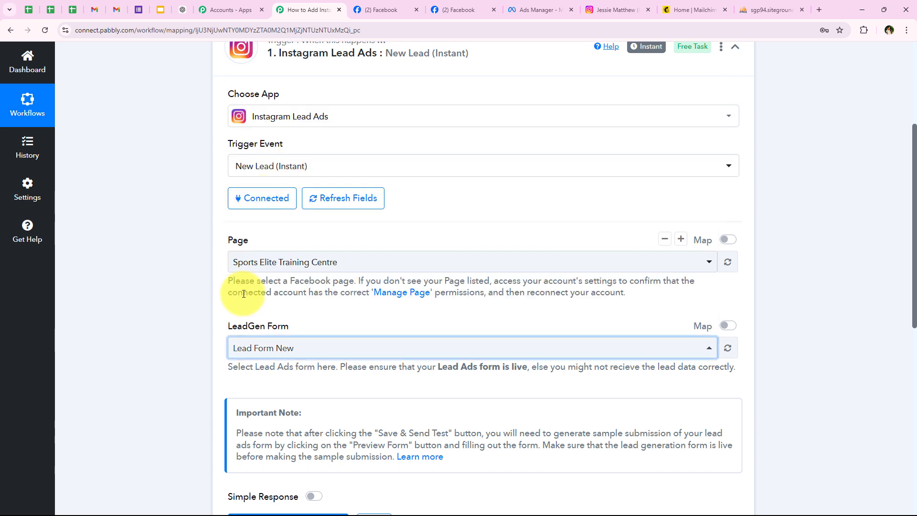
pyautogui.click(256, 348)
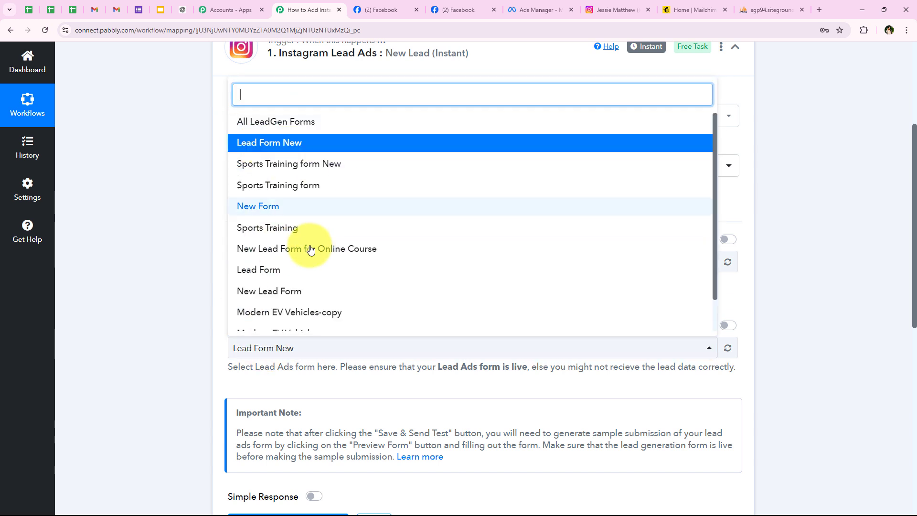
pyautogui.scroll(-1, 293, 297)
pyautogui.scroll(1, 290, 312)
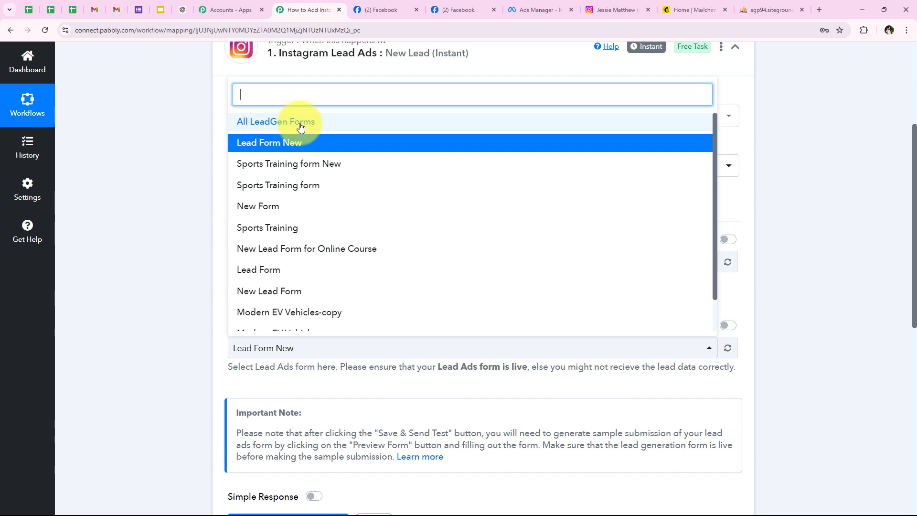
pyautogui.click(199, 182)
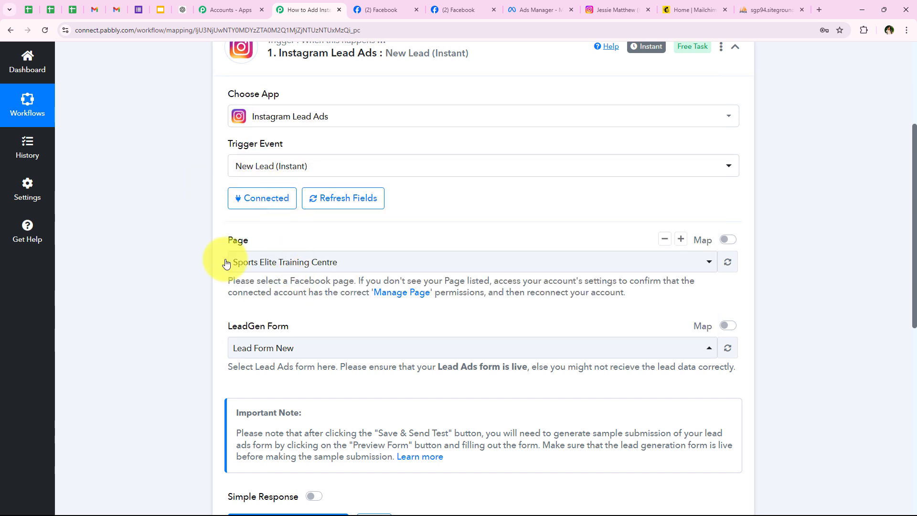
pyautogui.scroll(-2, 170, 246)
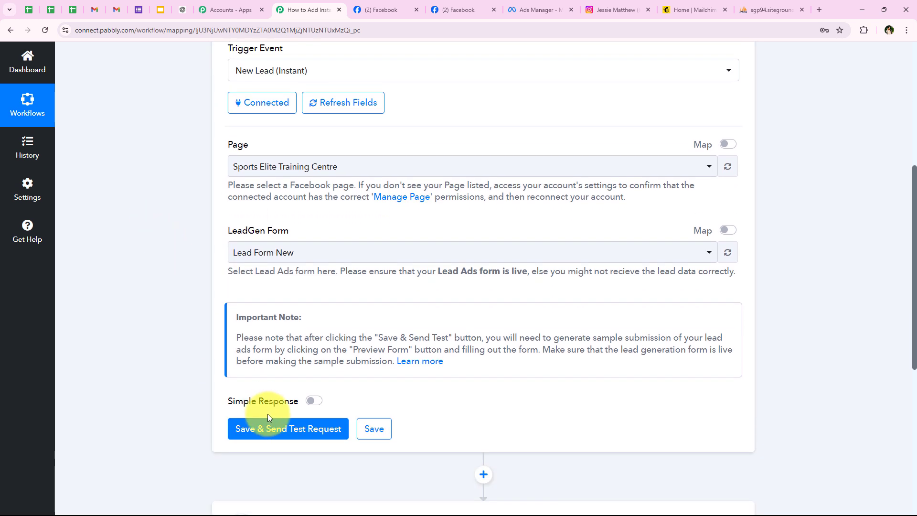
# Save the Lead Form New trigger and send its test request so it awaits a webhook response.
pyautogui.click(267, 427)
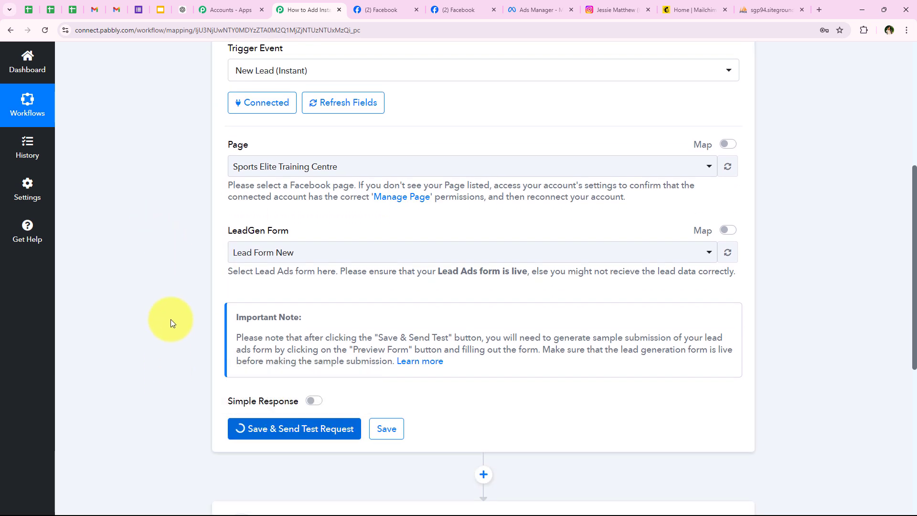
pyautogui.scroll(-1, 263, 420)
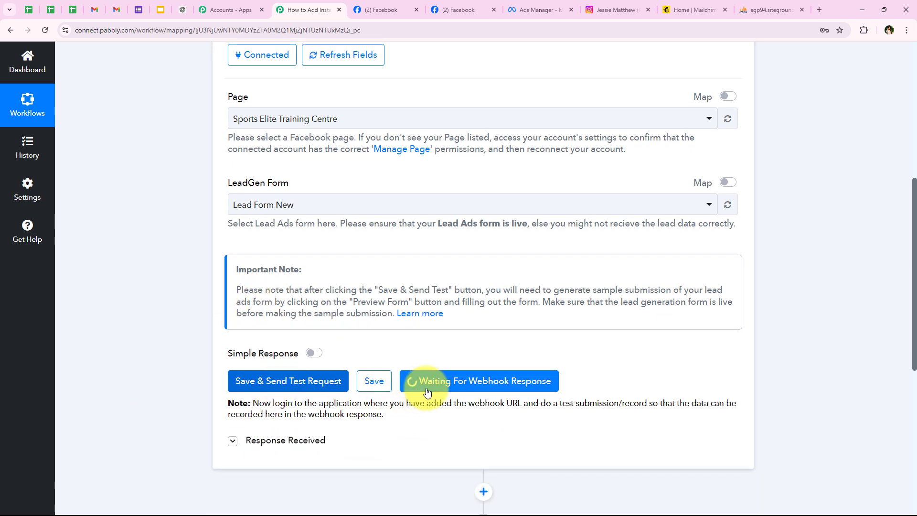
pyautogui.scroll(-1, 170, 369)
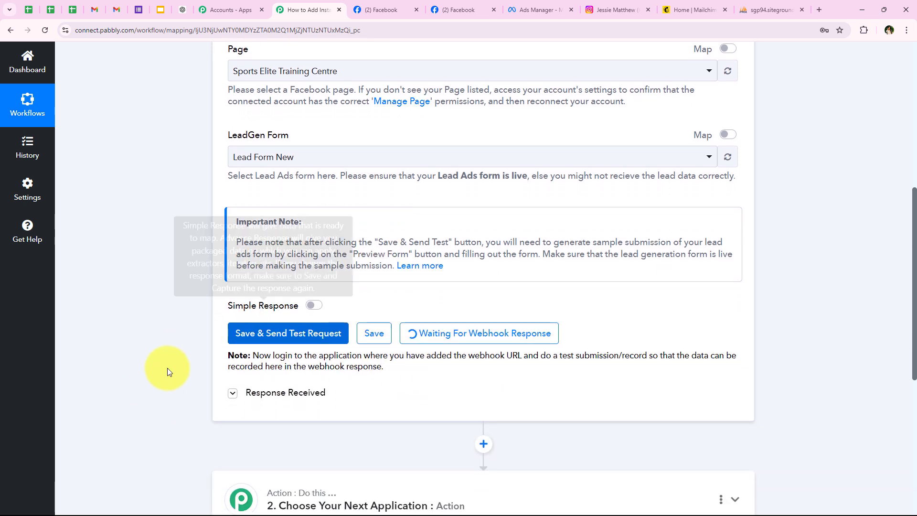
pyautogui.moveTo(542, 355); pyautogui.dragTo(645, 360)
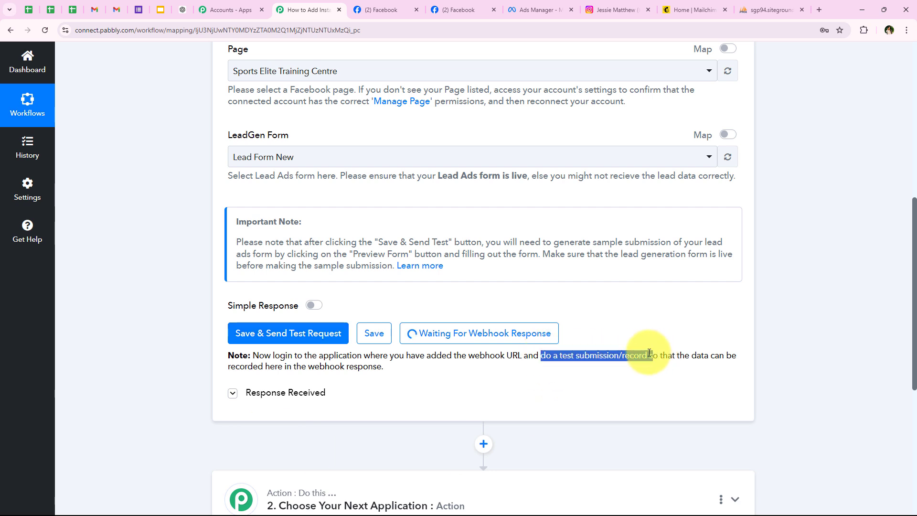
pyautogui.click(481, 416)
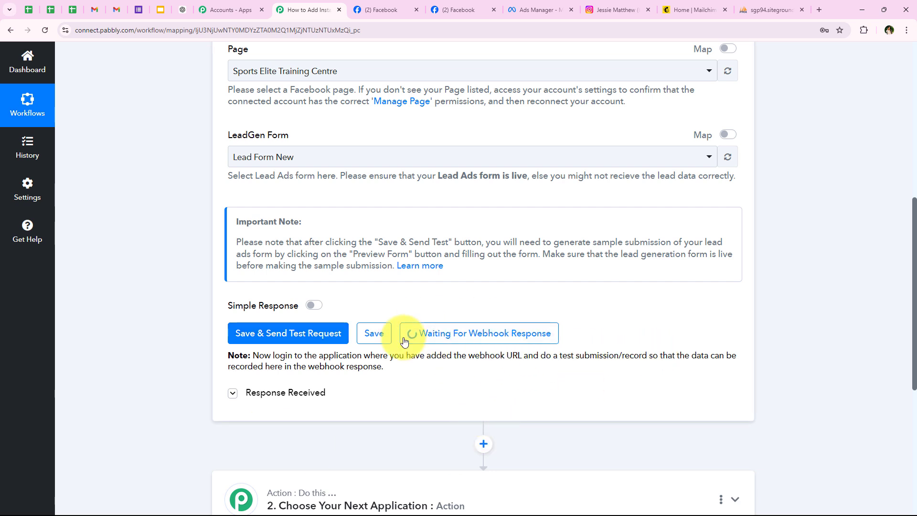
pyautogui.click(234, 340)
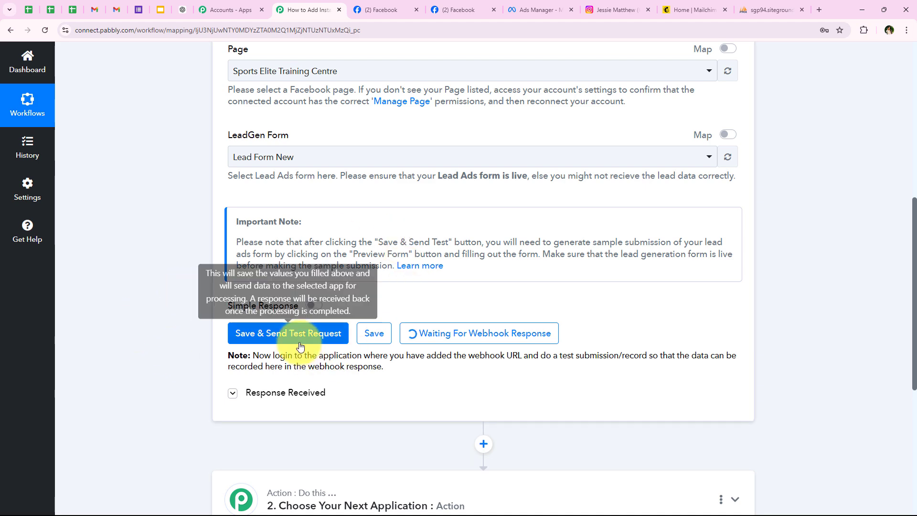
# Look over the lead ad in Ads Manager, then return to the Pabbly workflow.
pyautogui.click(545, 9)
pyautogui.scroll(12, 316, 260)
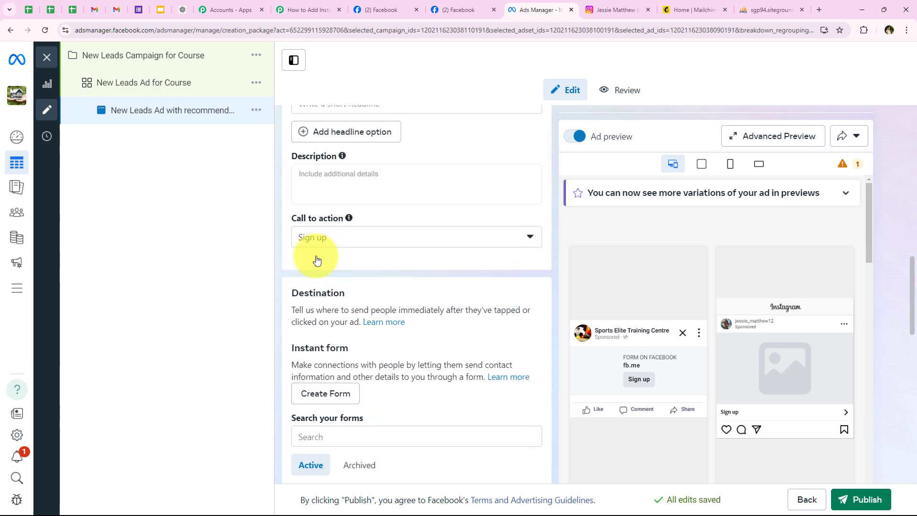
pyautogui.scroll(8, 316, 259)
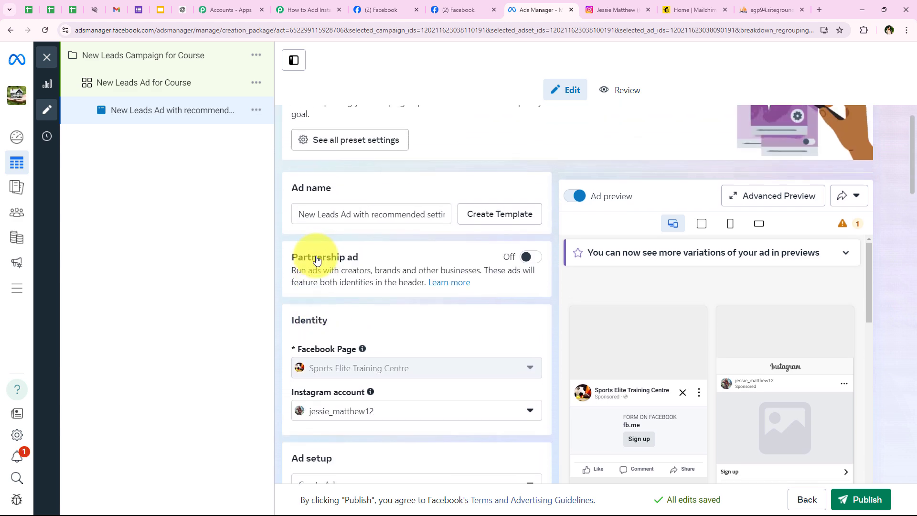
pyautogui.scroll(-1, 386, 283)
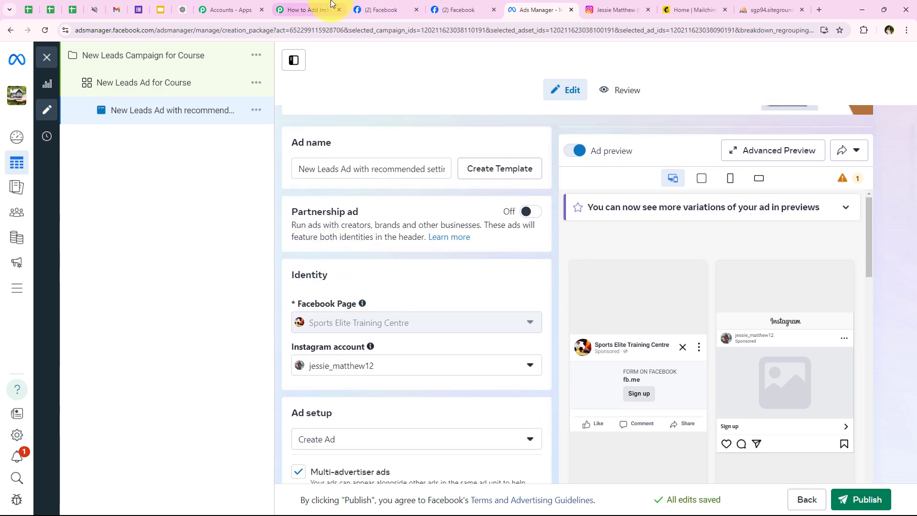
pyautogui.click(318, 6)
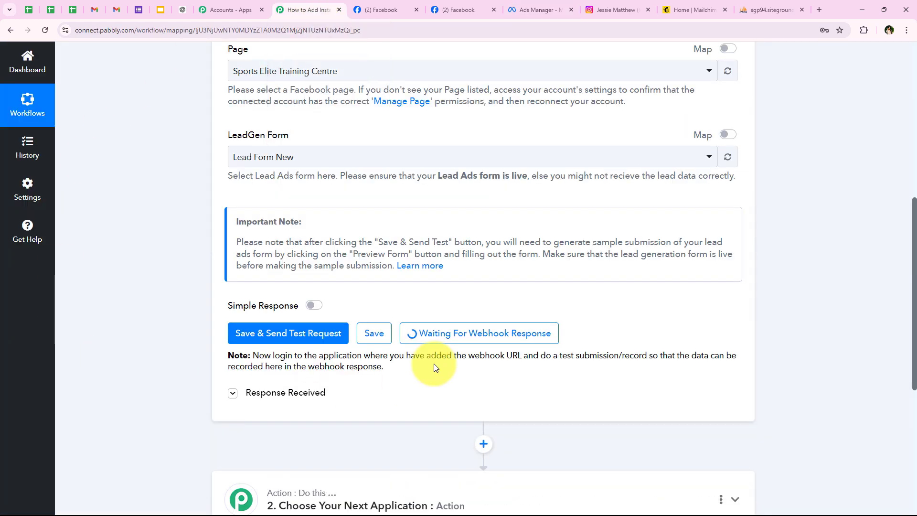
pyautogui.scroll(-2, 136, 317)
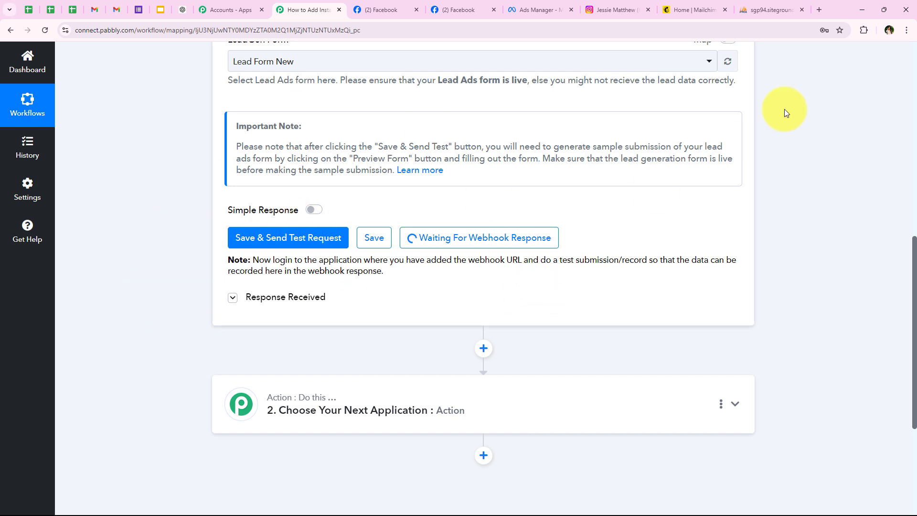
pyautogui.hotkey('ctrl', 't')
# Search Google for 'Meta for developers' and open the Meta for Developers site.
pyautogui.click(369, 234)
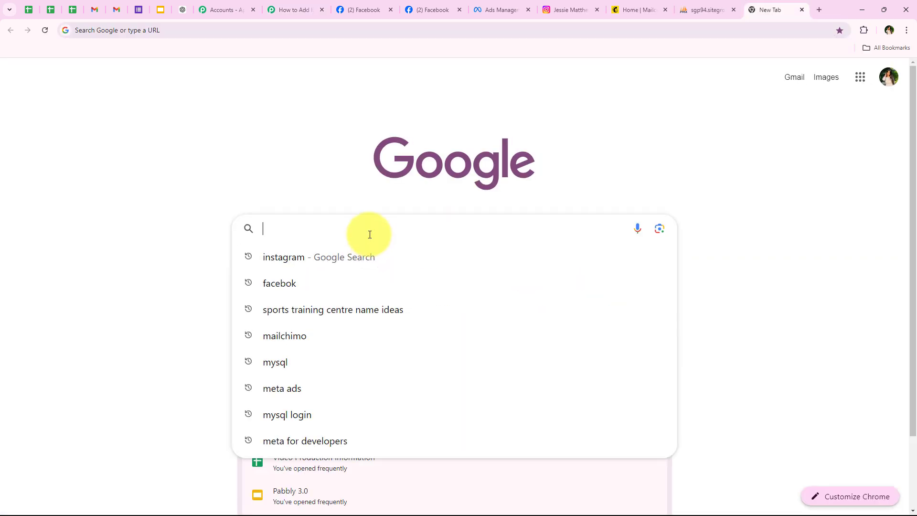
pyautogui.write('Meta')
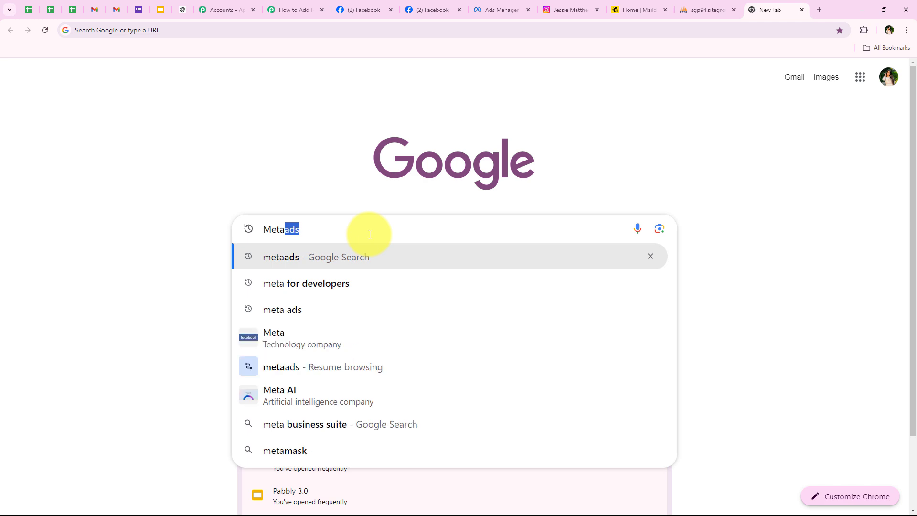
pyautogui.write(' fo')
pyautogui.press('Right')
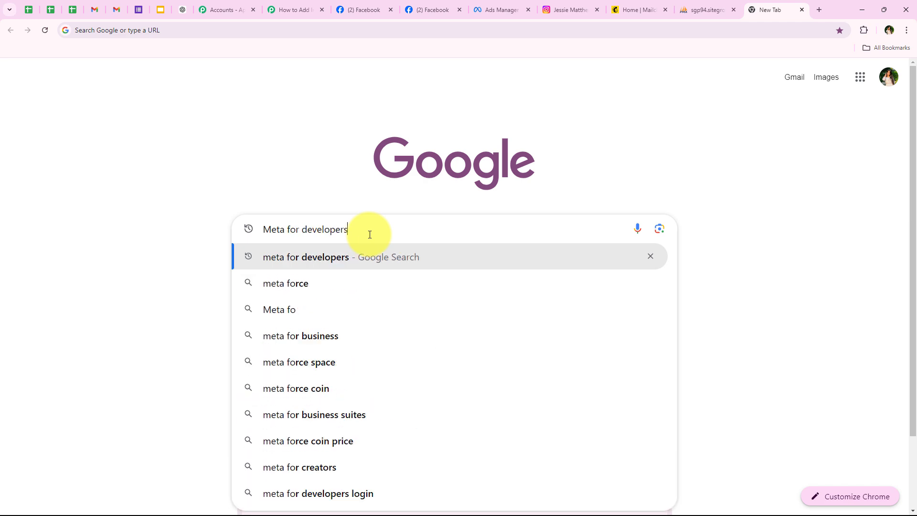
pyautogui.press('Return')
pyautogui.click(127, 173)
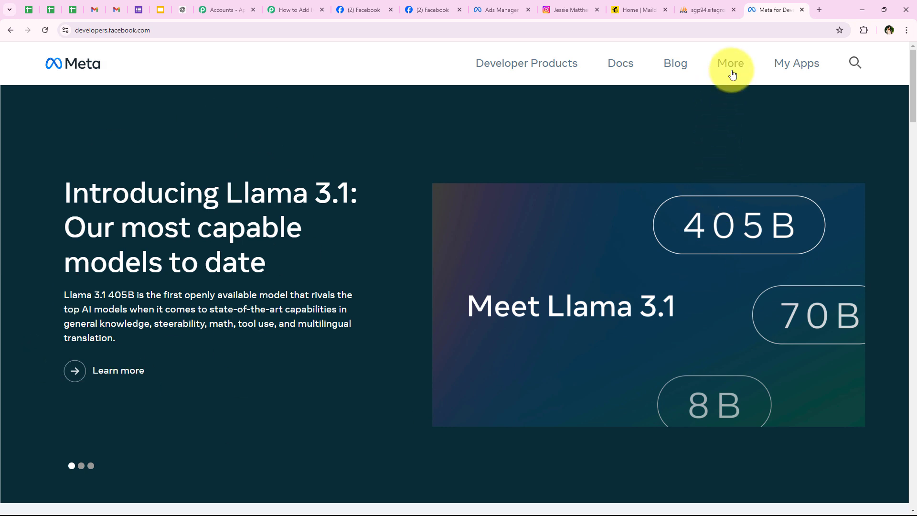
# Go to More > Tools and open the Lead Ads Testing Tool.
pyautogui.click(733, 75)
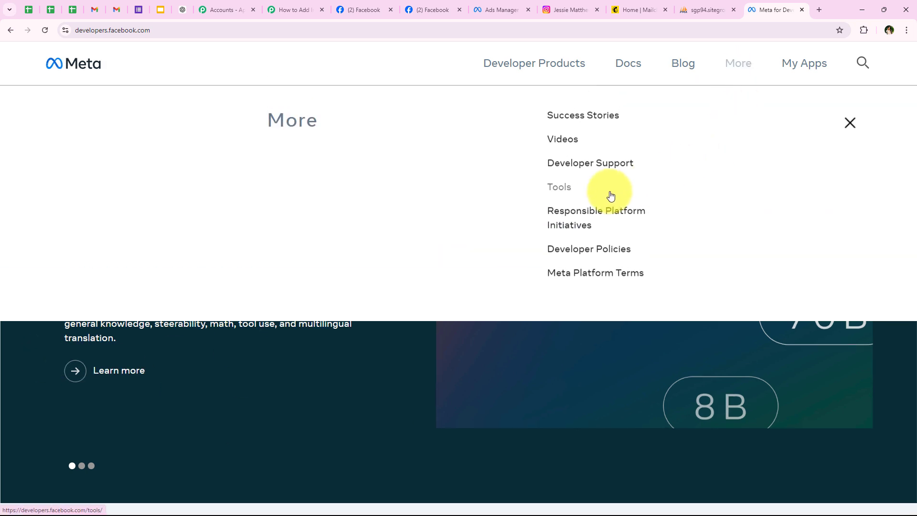
pyautogui.click(609, 196)
pyautogui.scroll(-2, 173, 210)
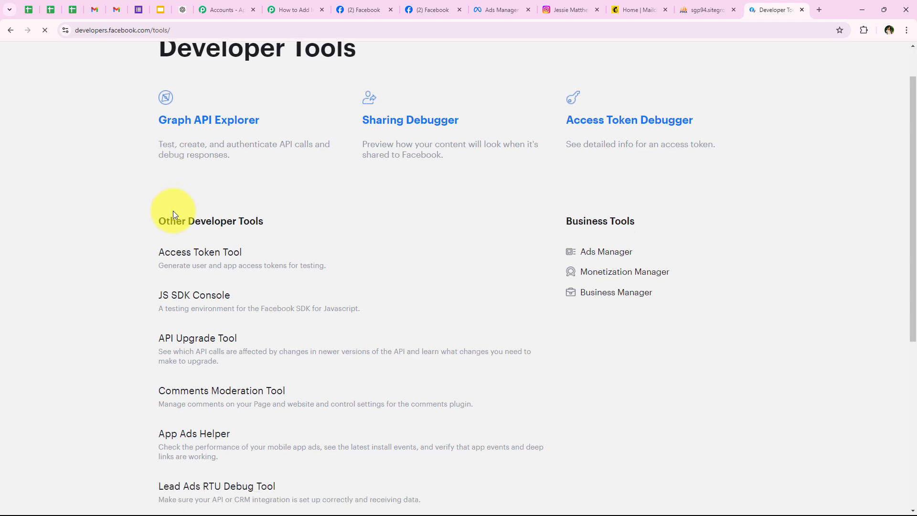
pyautogui.click(187, 444)
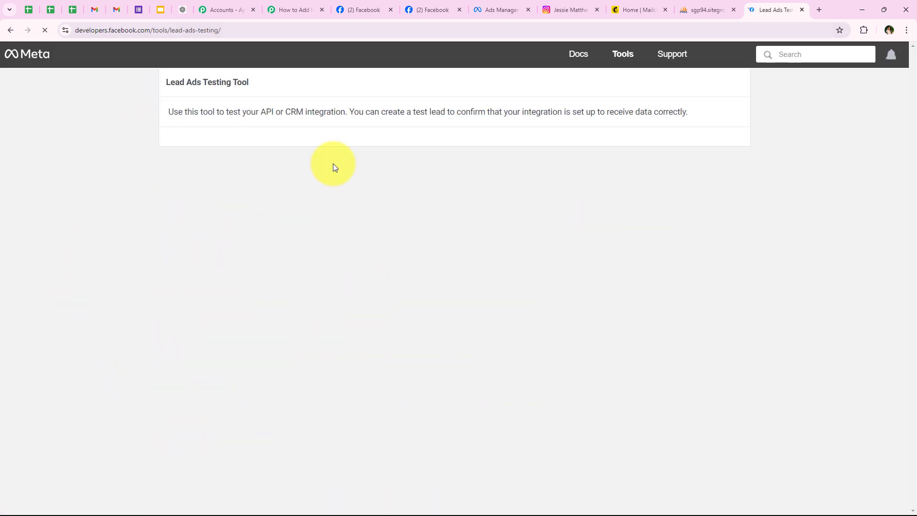
# Review the Lead Ads Testing Tool page and cross-check the trigger settings in Pabbly.
pyautogui.moveTo(166, 87); pyautogui.dragTo(252, 92)
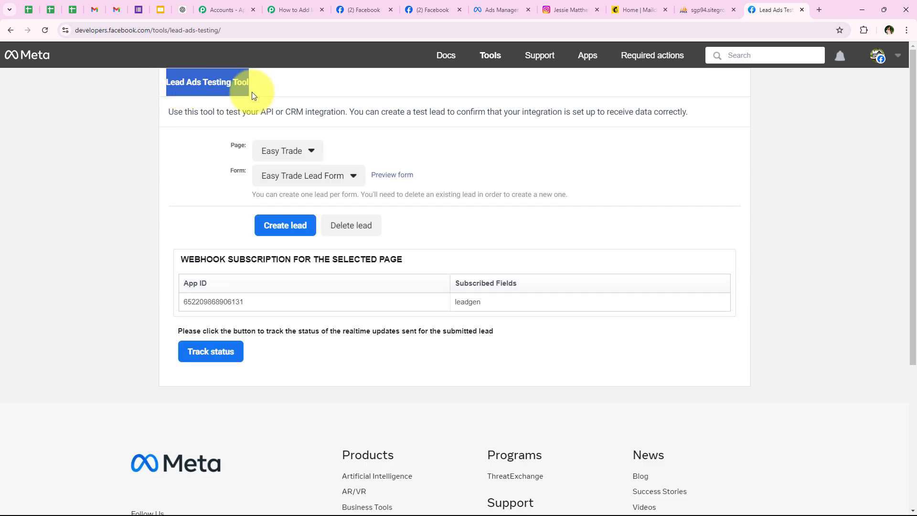
pyautogui.click(130, 240)
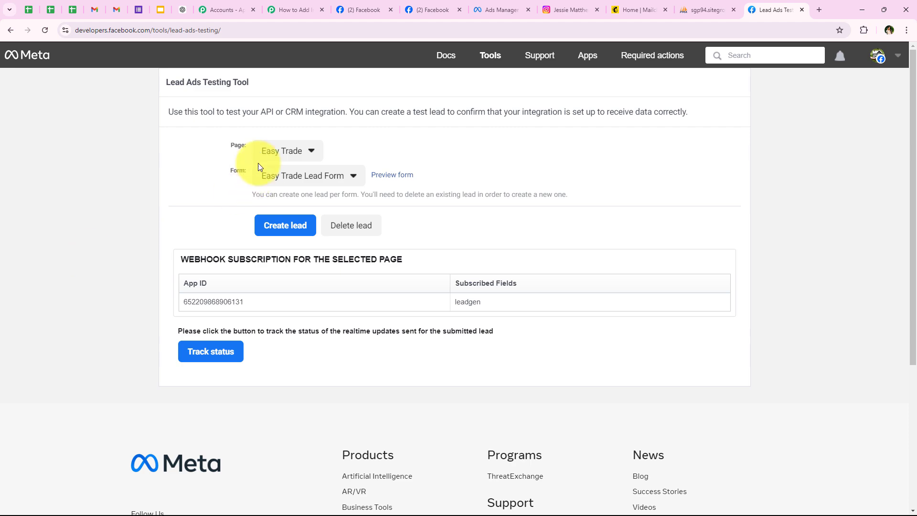
pyautogui.doubleClick(237, 146)
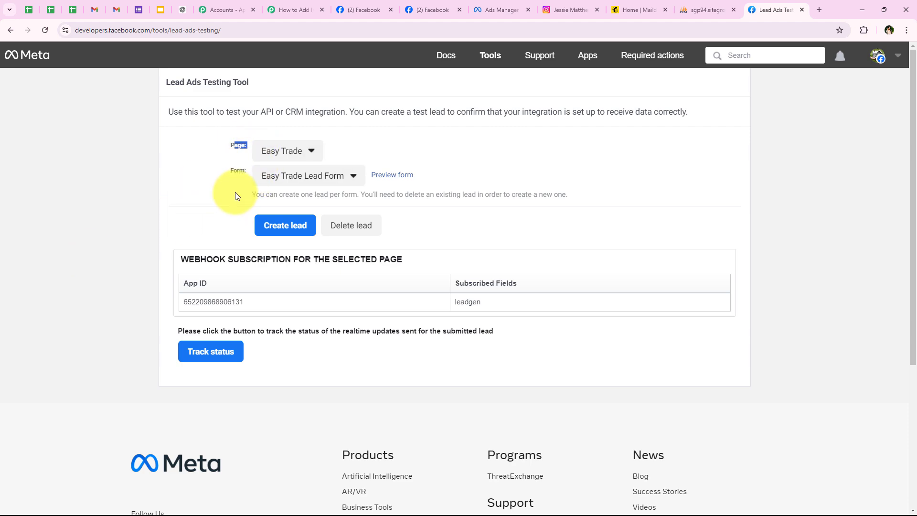
pyautogui.click(277, 10)
pyautogui.scroll(3, 408, 272)
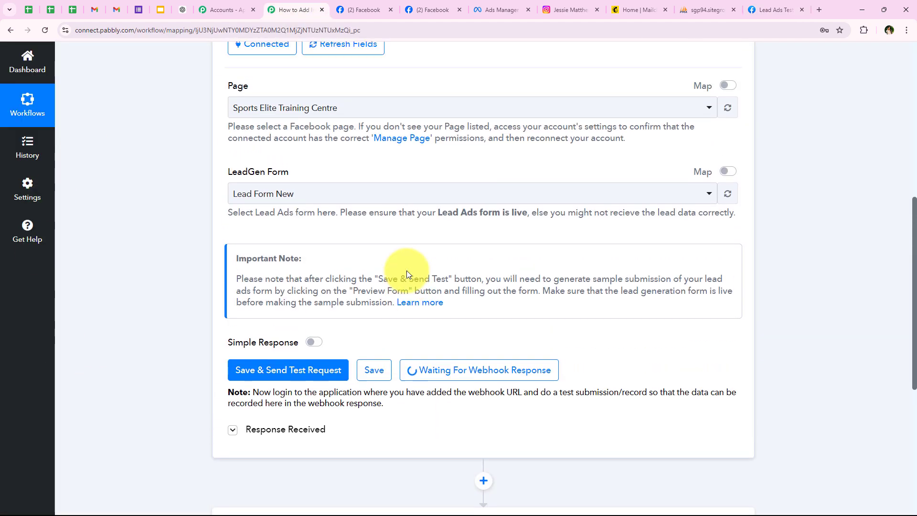
pyautogui.scroll(1, 406, 274)
pyautogui.click(774, 10)
# Choose the Sports Elite Training Centre page and Lead Form New, then preview the form.
pyautogui.click(310, 152)
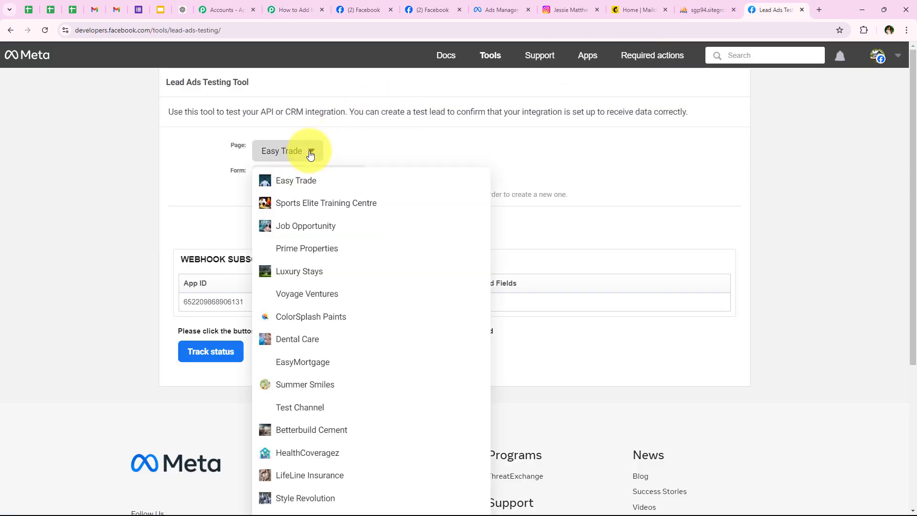
pyautogui.click(289, 202)
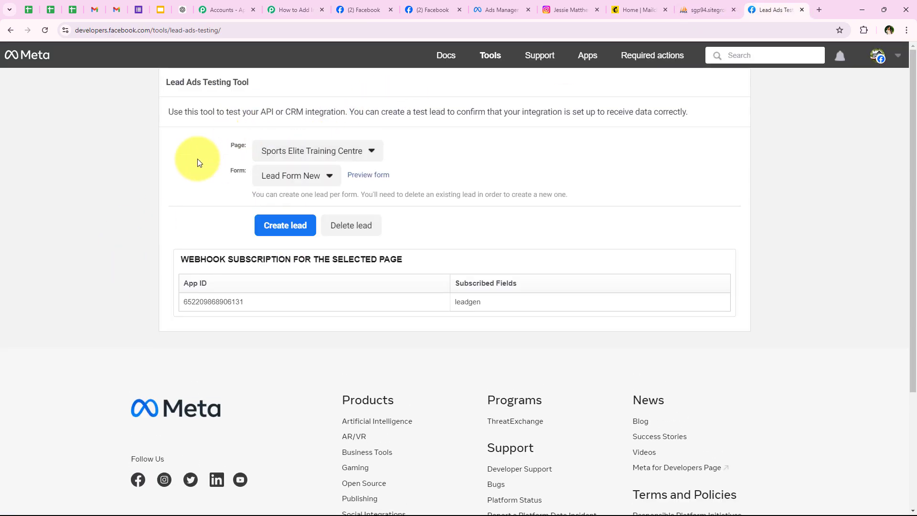
pyautogui.click(266, 182)
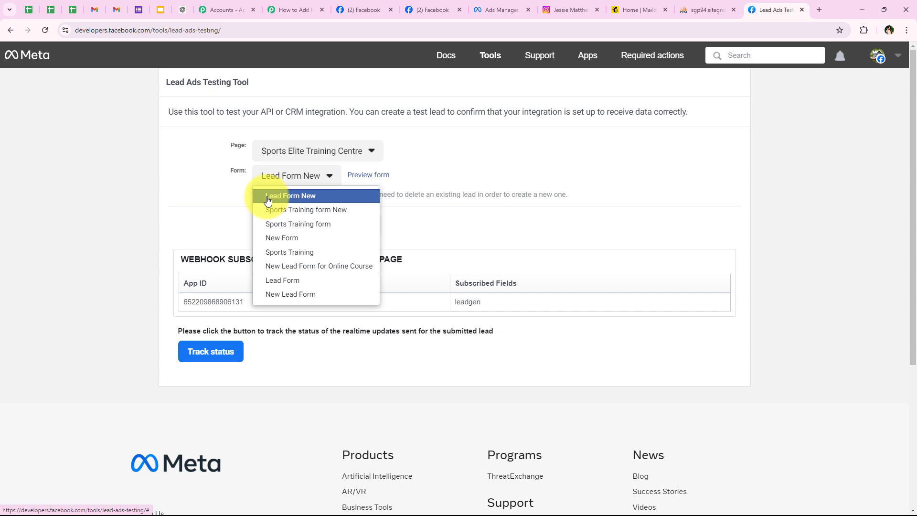
pyautogui.click(268, 201)
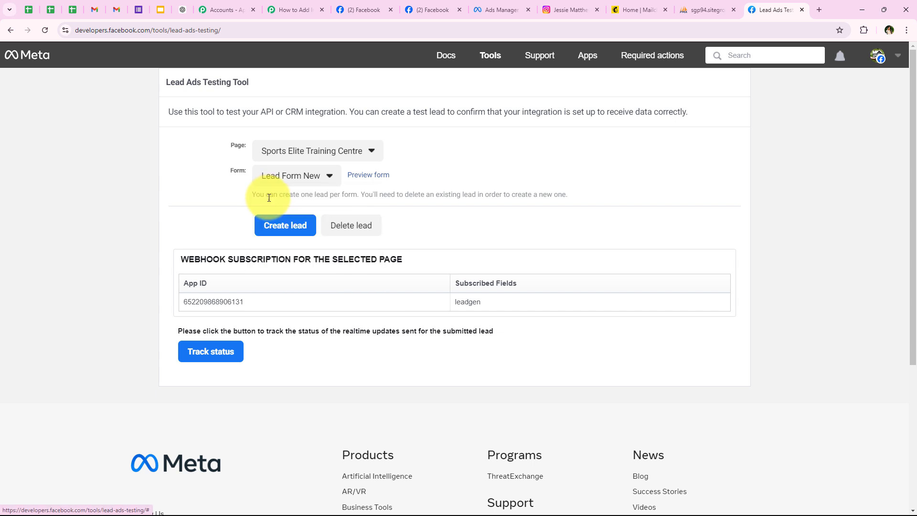
pyautogui.click(369, 175)
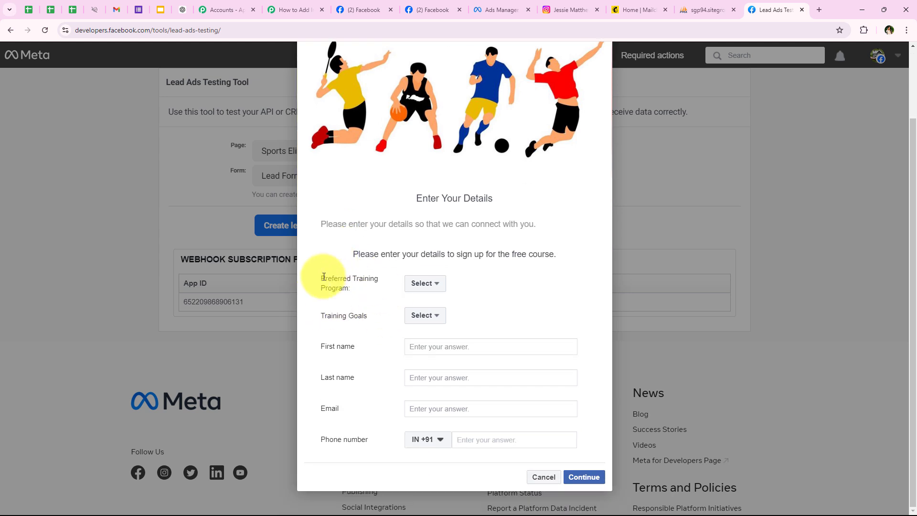
# Pick Sports Specific Training as the program and Sports Performance as the training goal.
pyautogui.moveTo(321, 277); pyautogui.dragTo(366, 285)
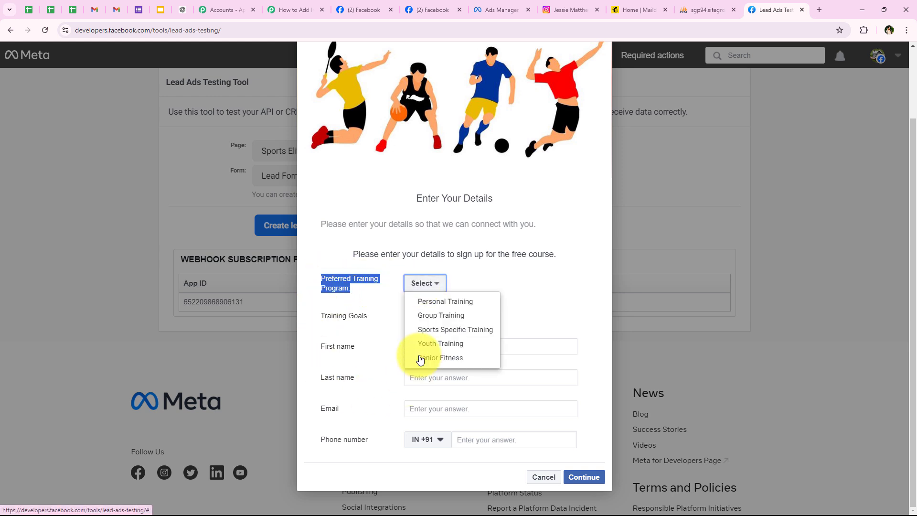
pyautogui.click(423, 331)
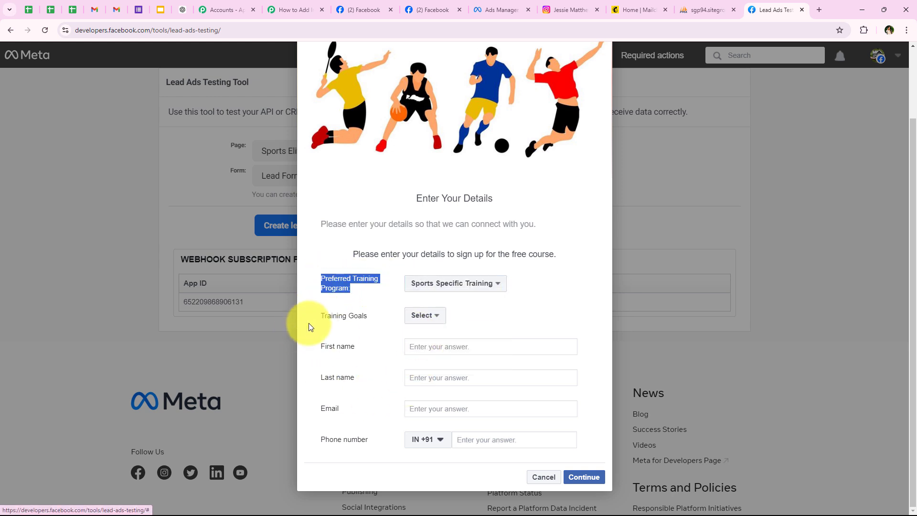
pyautogui.moveTo(311, 322); pyautogui.dragTo(388, 320)
pyautogui.click(414, 316)
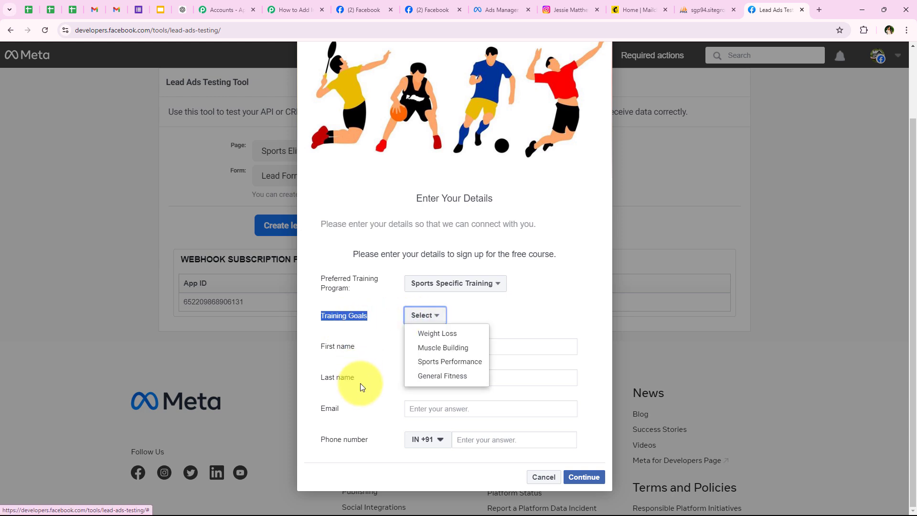
pyautogui.click(450, 362)
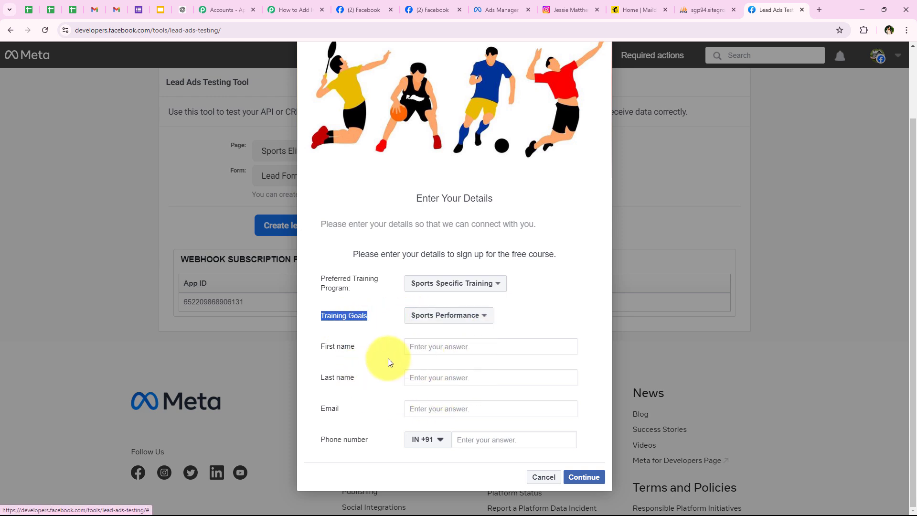
# Enter the lead's first name, last name and phone number, then submit the test lead.
pyautogui.moveTo(317, 346); pyautogui.dragTo(423, 345)
pyautogui.click(424, 342)
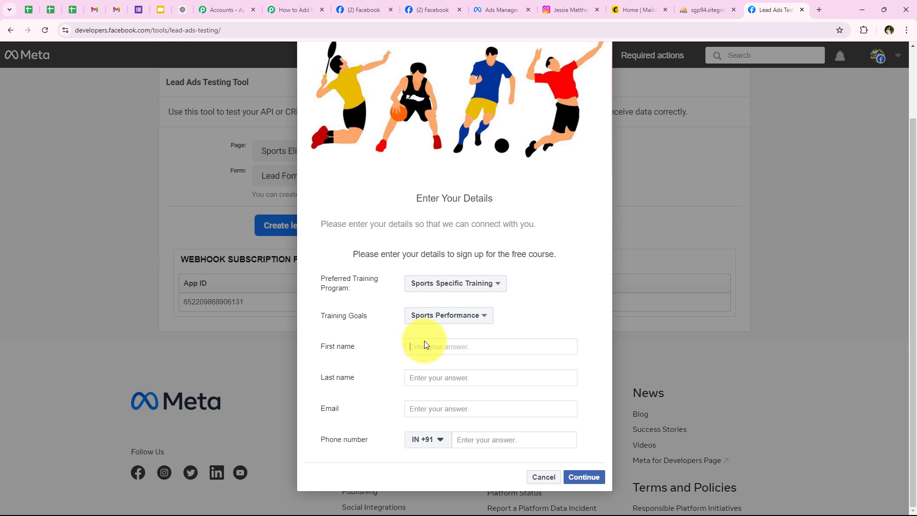
pyautogui.write('Smart')
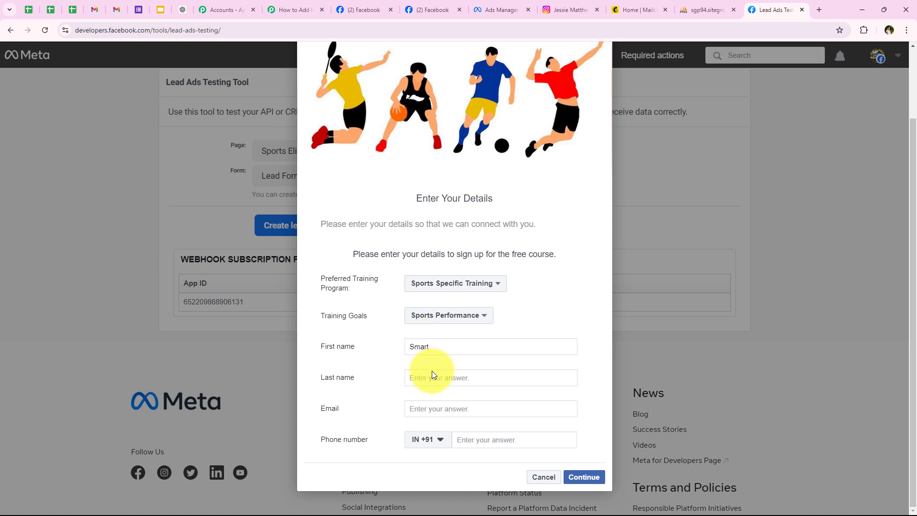
pyautogui.click(432, 372)
pyautogui.write('Lead')
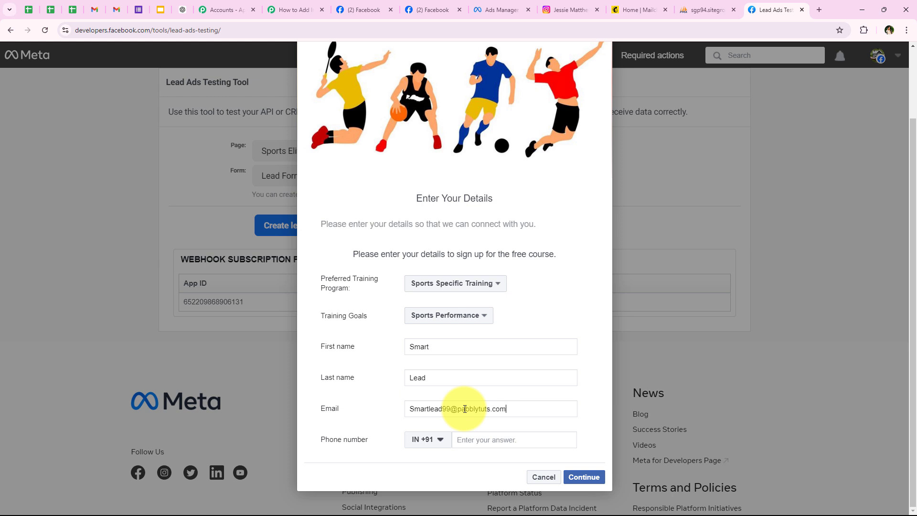
pyautogui.click(492, 440)
pyautogui.write('88888 88888')
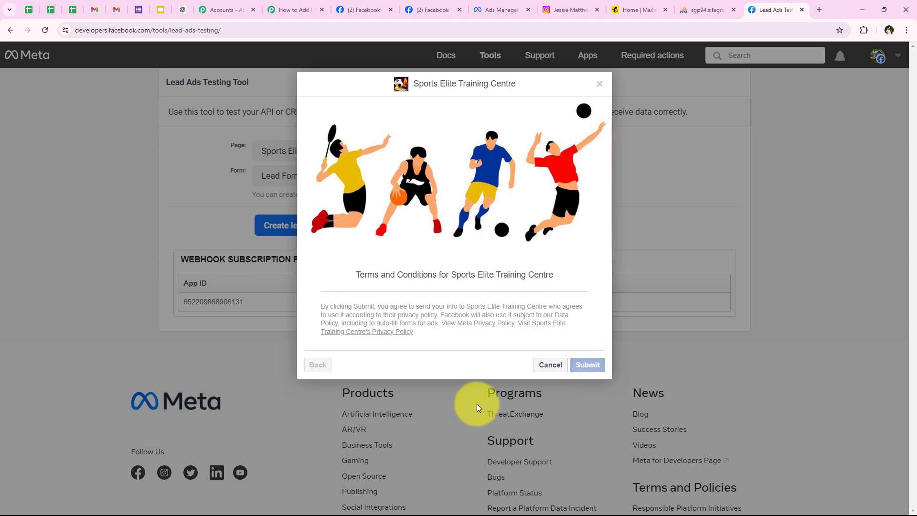
pyautogui.click(539, 371)
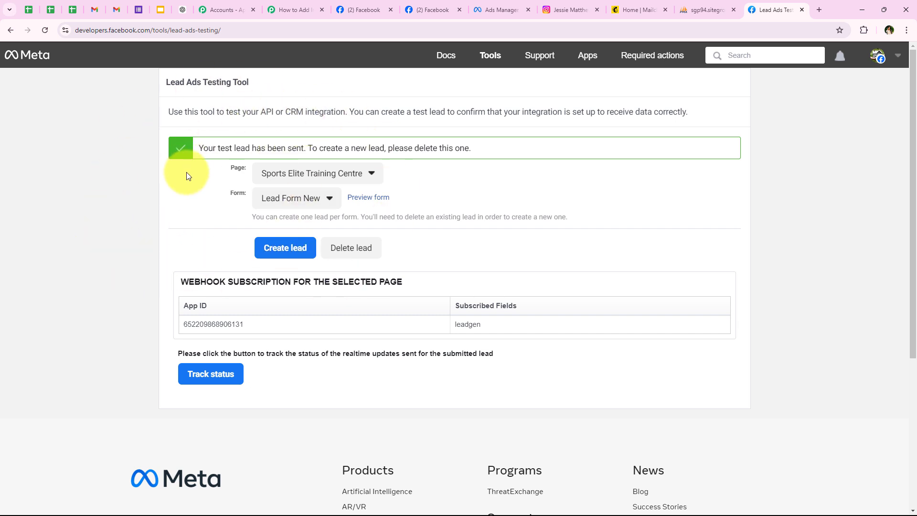
# In Pabbly, review the captured name, email, phone, training goal and program values in Response Received.
pyautogui.click(282, 5)
pyautogui.scroll(-7, 311, 129)
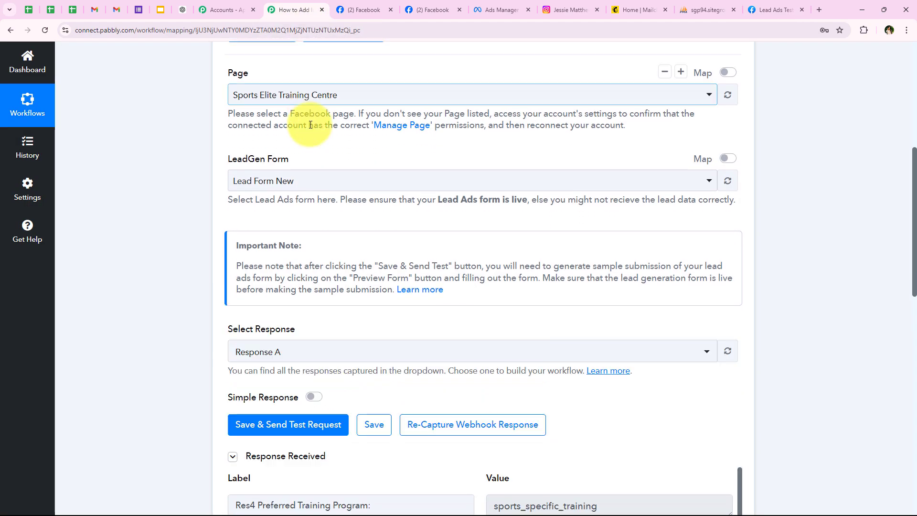
pyautogui.scroll(-1, 184, 264)
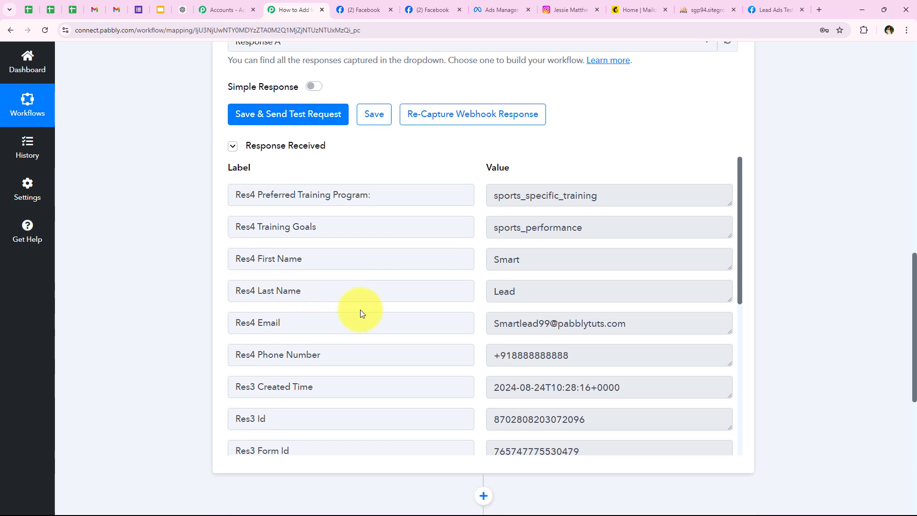
pyautogui.doubleClick(549, 260)
pyautogui.doubleClick(532, 292)
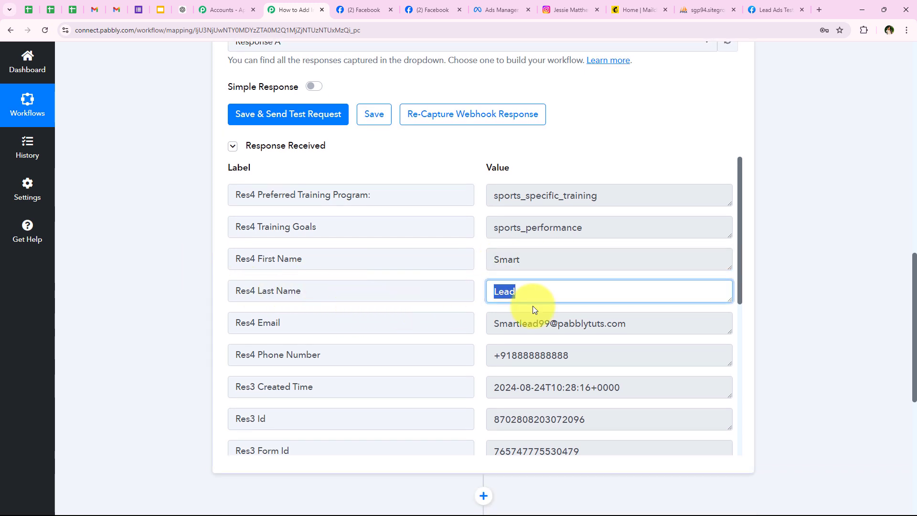
pyautogui.tripleClick(645, 321)
pyautogui.tripleClick(549, 354)
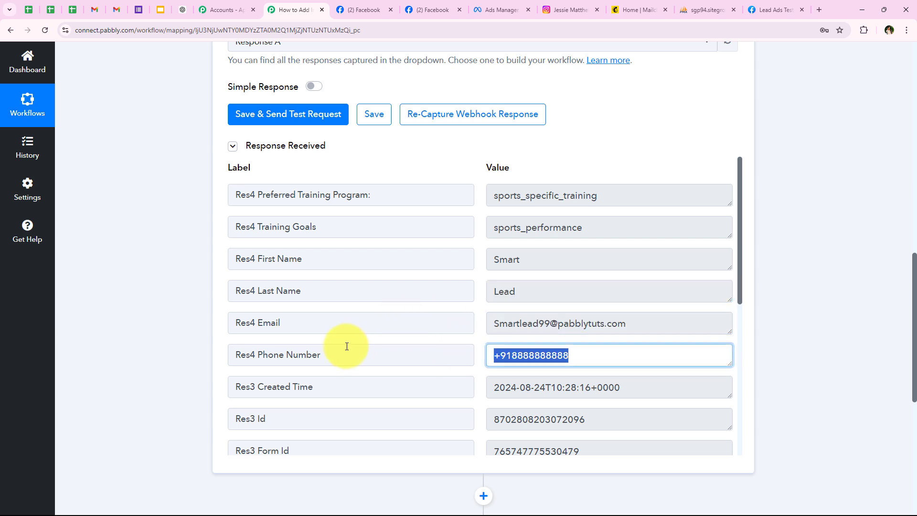
pyautogui.doubleClick(602, 227)
pyautogui.moveTo(608, 195); pyautogui.dragTo(133, 212)
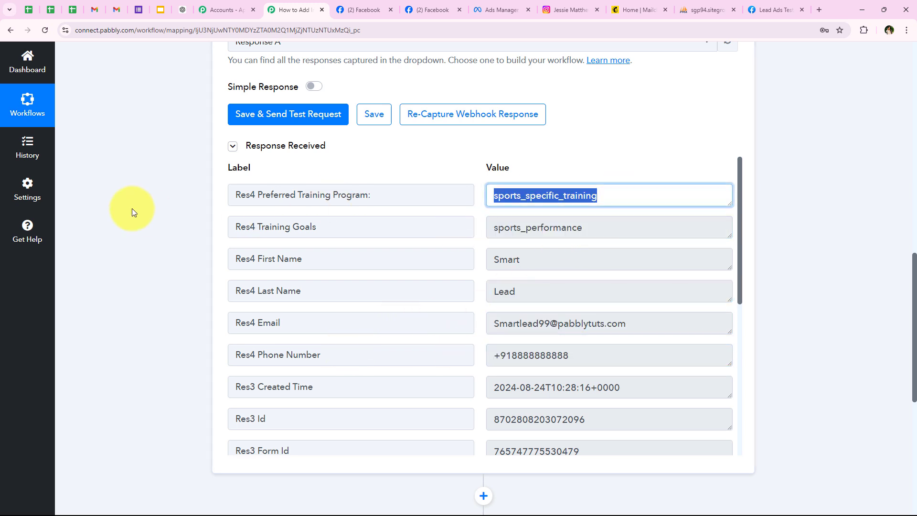
pyautogui.click(133, 212)
pyautogui.scroll(-3, 430, 296)
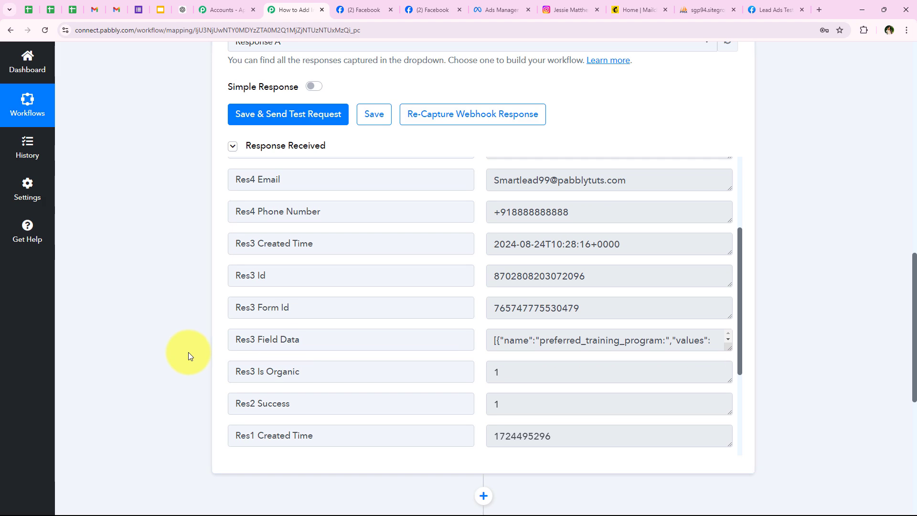
pyautogui.scroll(10, 174, 282)
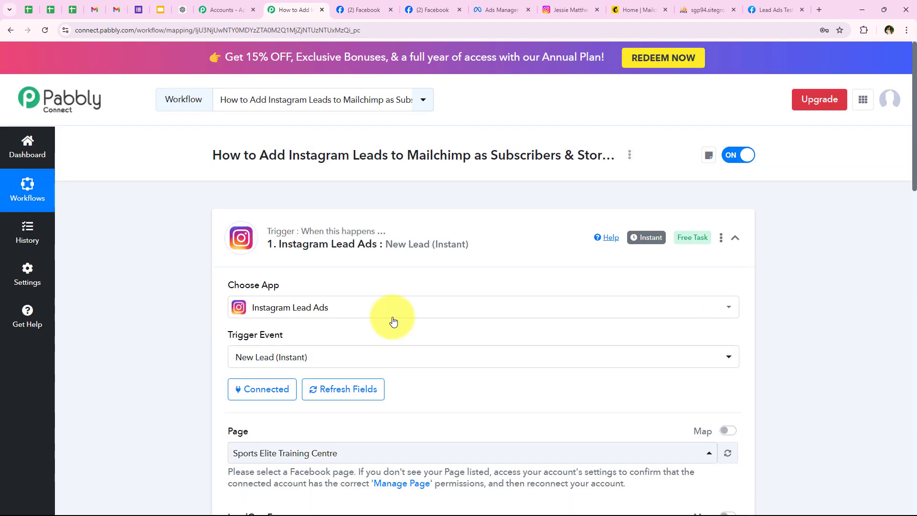
# Collapse the trigger and choose MySQL as the app for the action step.
pyautogui.click(290, 243)
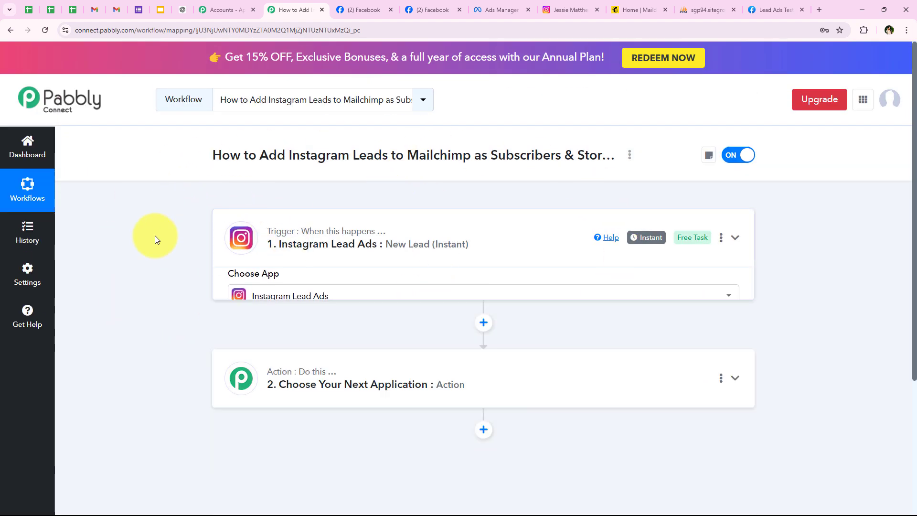
pyautogui.click(348, 346)
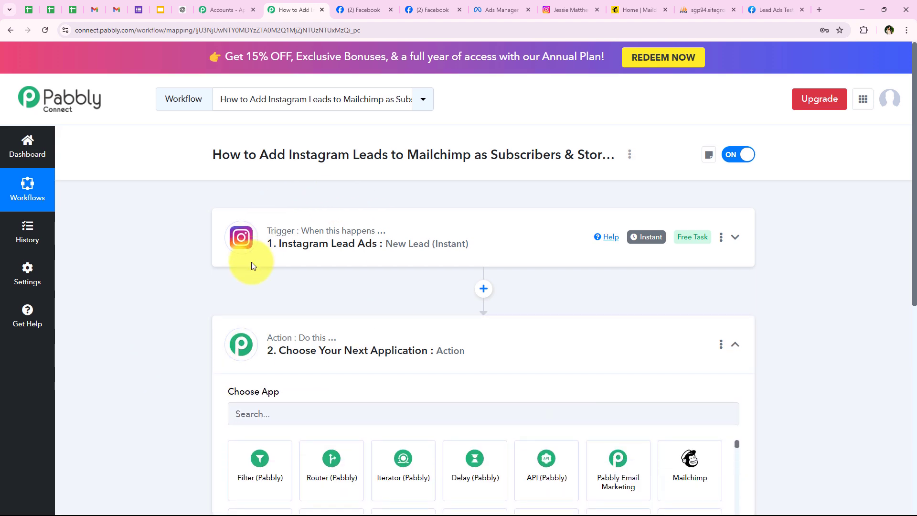
pyautogui.scroll(-3, 252, 265)
pyautogui.scroll(3, 268, 256)
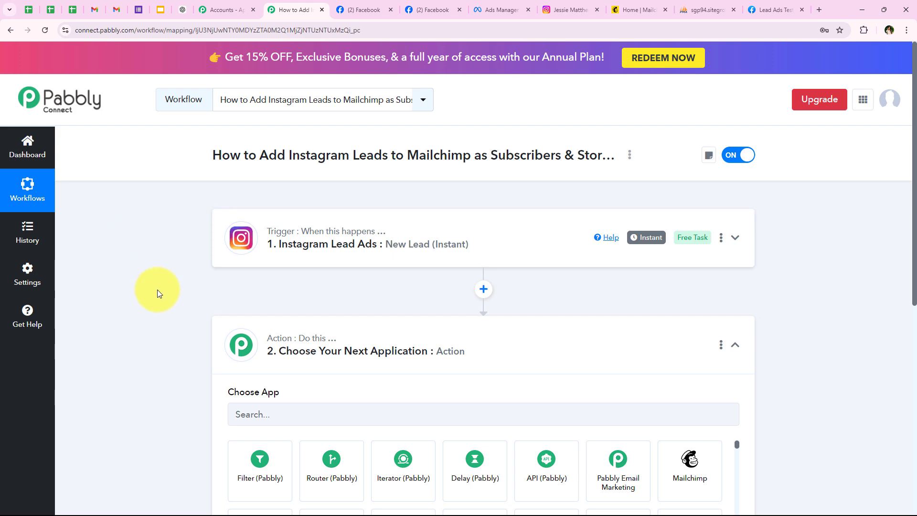
pyautogui.scroll(-2, 234, 296)
pyautogui.click(244, 318)
pyautogui.scroll(-2, 254, 319)
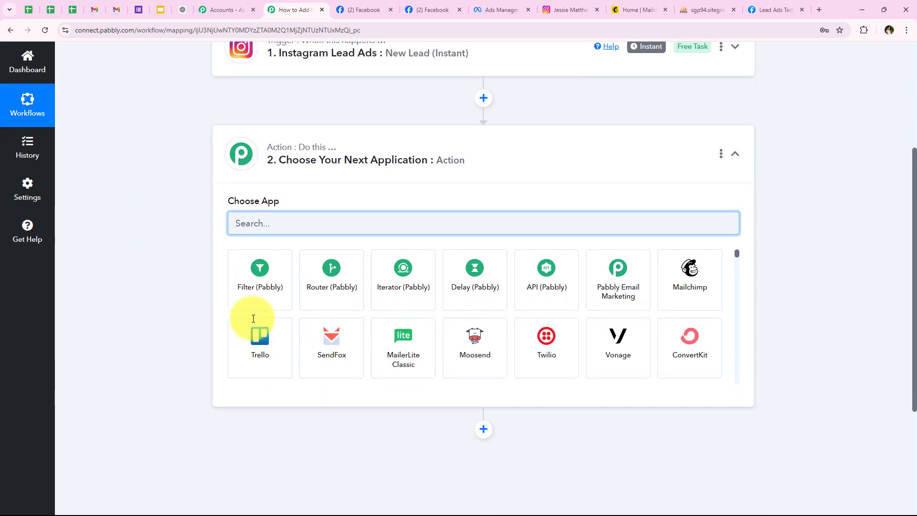
pyautogui.scroll(1, 253, 318)
pyautogui.write('MySQ')
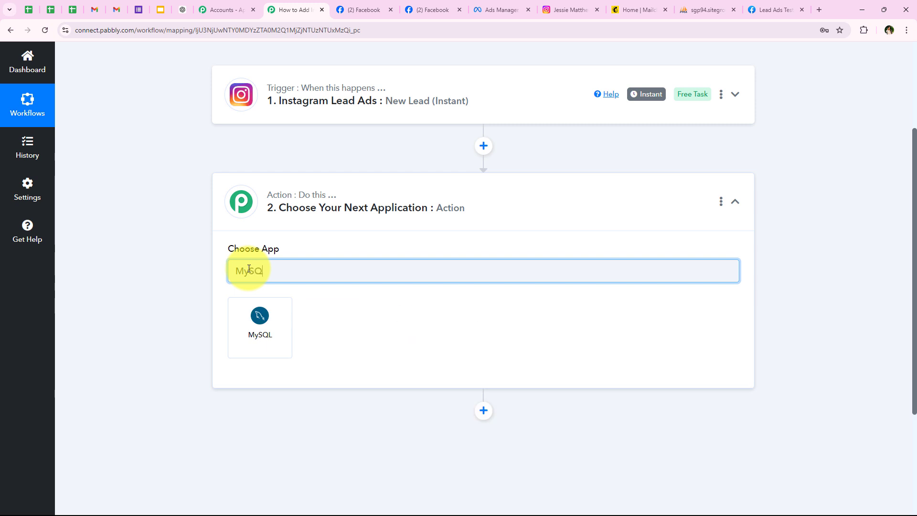
pyautogui.write('L')
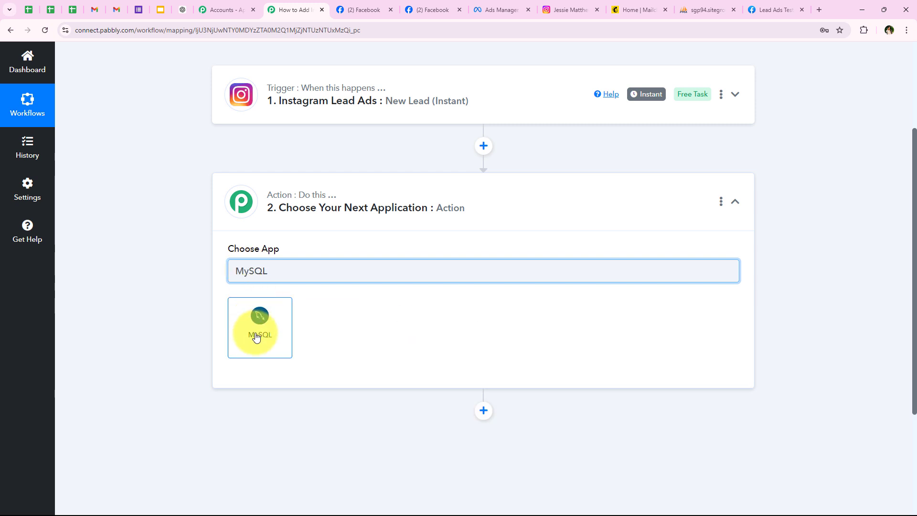
pyautogui.click(252, 327)
# Set the action event to Insert Row and start connecting a MySQL account.
pyautogui.click(245, 322)
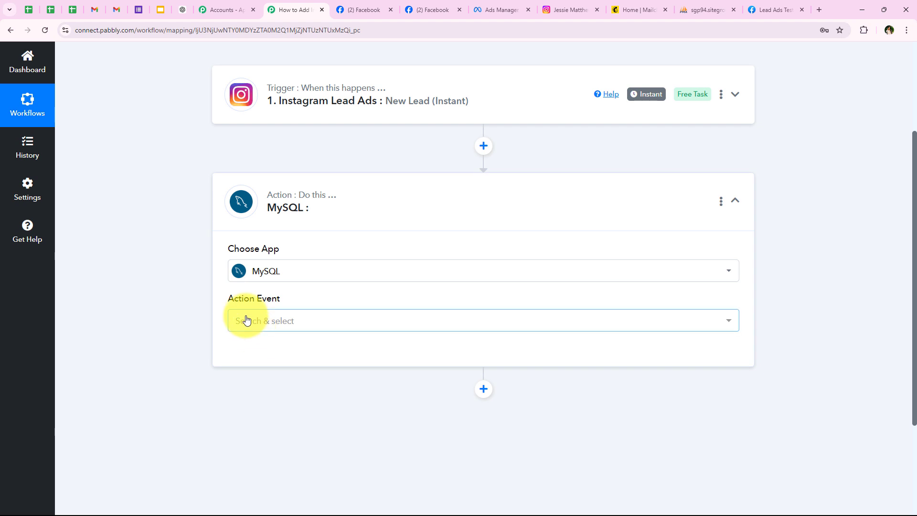
pyautogui.scroll(-1, 209, 370)
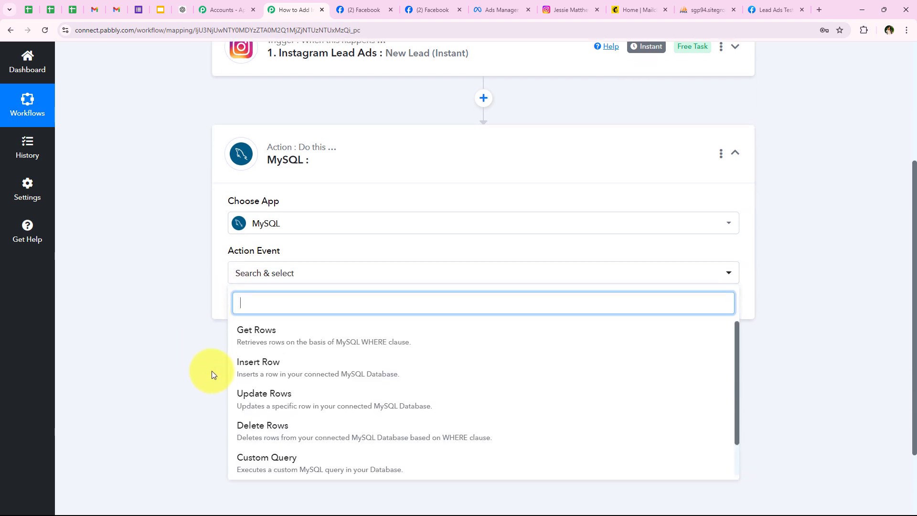
pyautogui.click(243, 363)
pyautogui.click(275, 313)
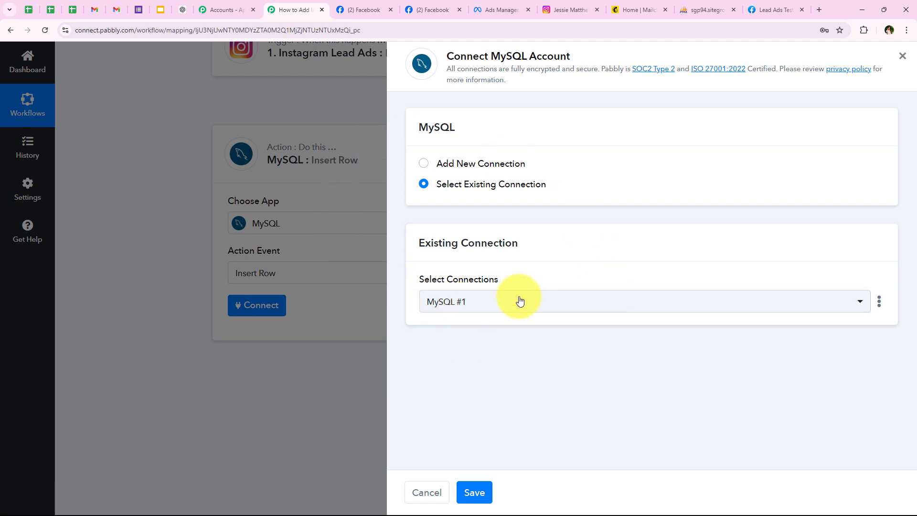
# Add a new MySQL connection with database username, password, host, database name and port.
pyautogui.click(501, 165)
pyautogui.scroll(-3, 554, 311)
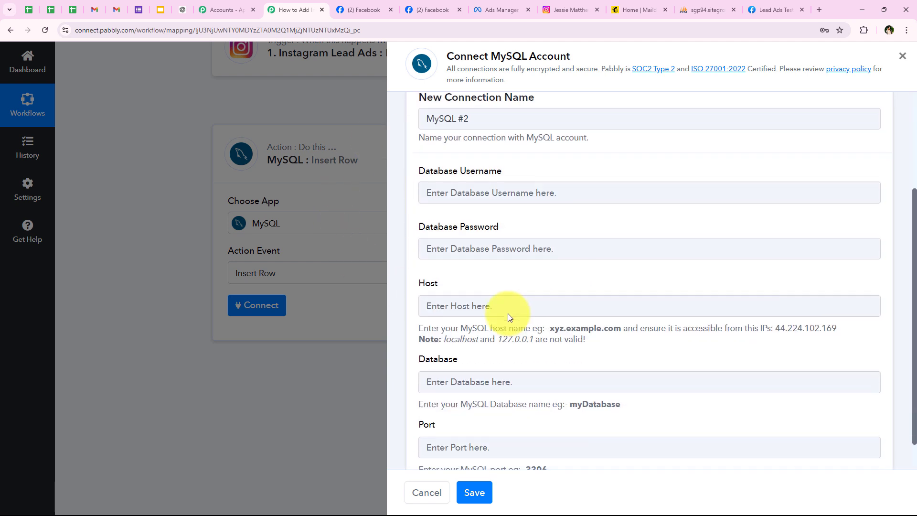
pyautogui.moveTo(417, 166); pyautogui.dragTo(511, 169)
pyautogui.moveTo(418, 225); pyautogui.dragTo(577, 225)
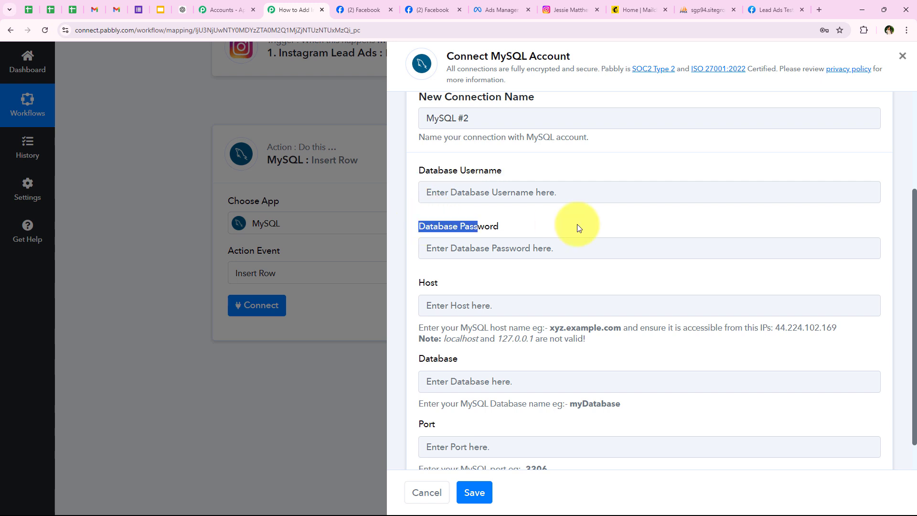
pyautogui.moveTo(418, 284); pyautogui.dragTo(515, 284)
pyautogui.scroll(-1, 415, 328)
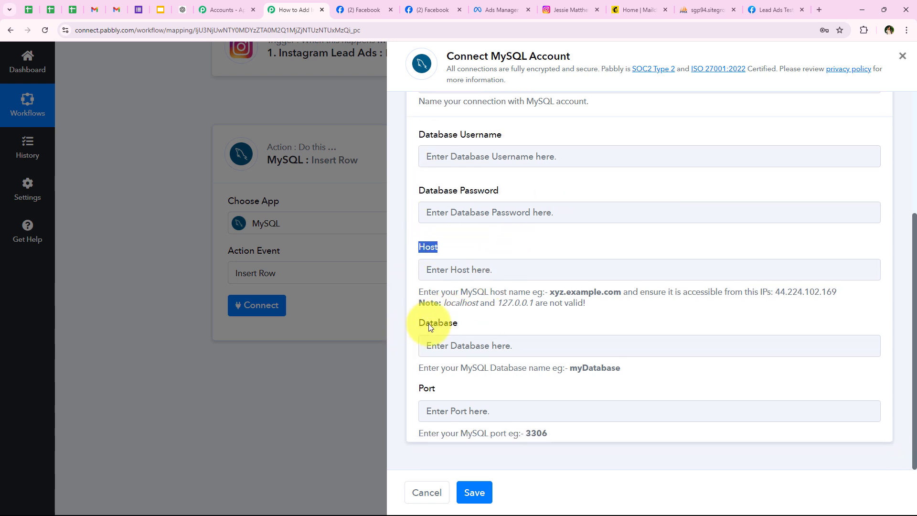
pyautogui.doubleClick(429, 324)
pyautogui.moveTo(417, 388); pyautogui.dragTo(552, 388)
pyautogui.click(553, 386)
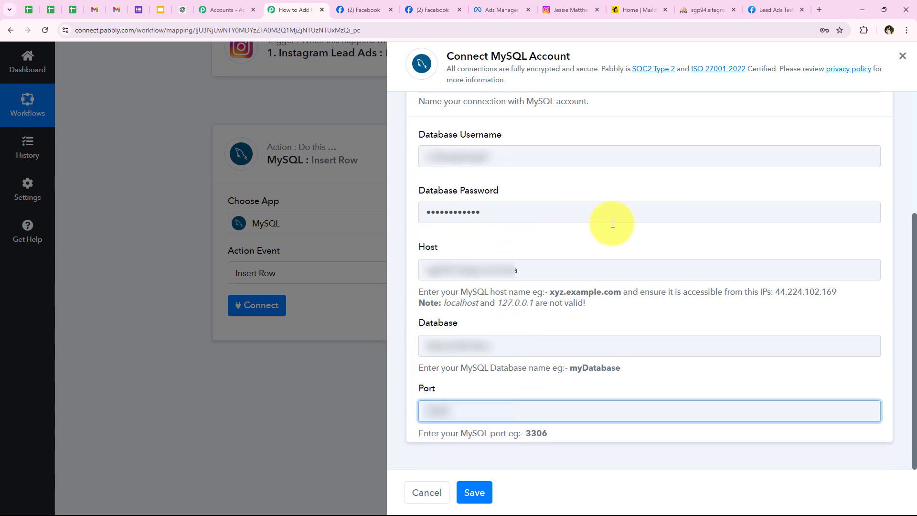
pyautogui.scroll(1, 613, 223)
pyautogui.scroll(-1, 613, 224)
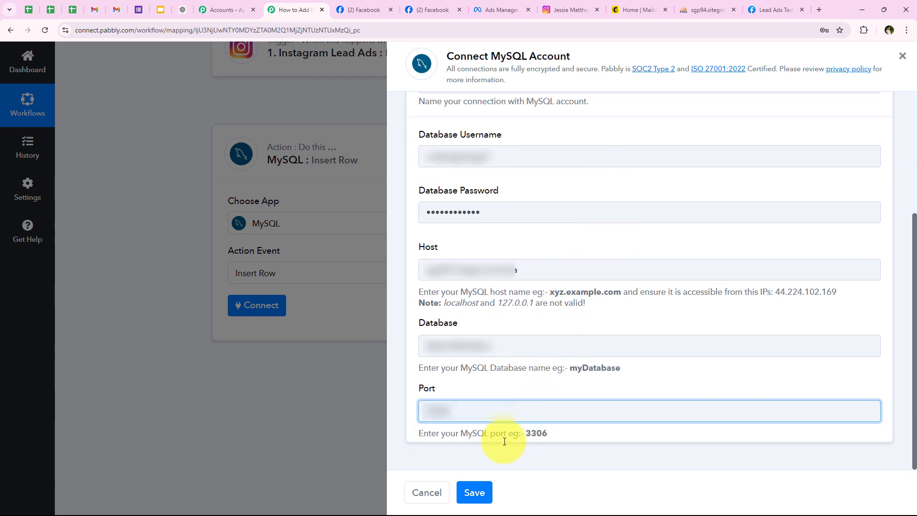
pyautogui.click(532, 468)
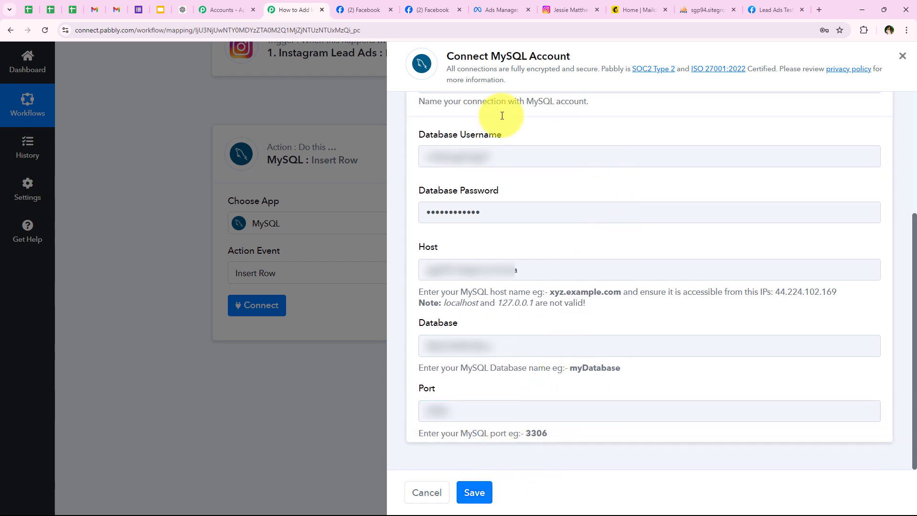
# Save the MySQL #2 connection, decline the browser password prompt, and check New_Leads in phpMyAdmin.
pyautogui.click(476, 492)
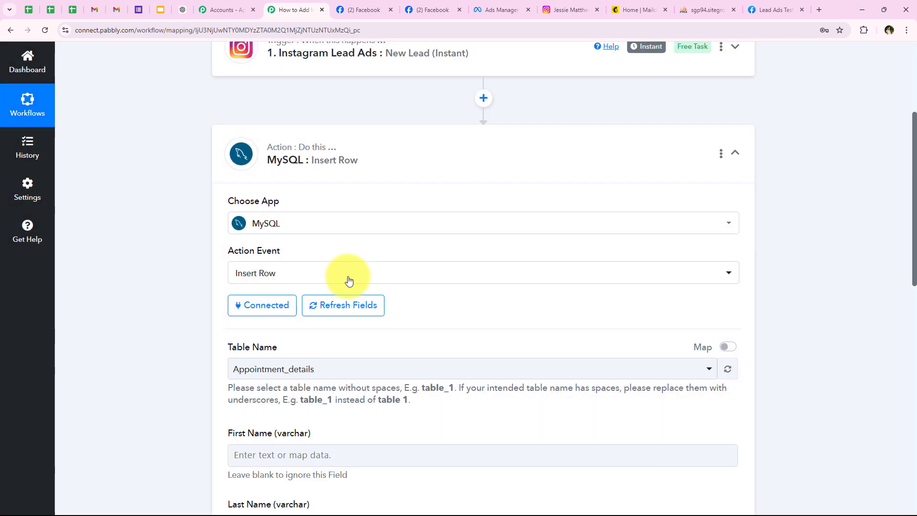
pyautogui.scroll(-1, 348, 266)
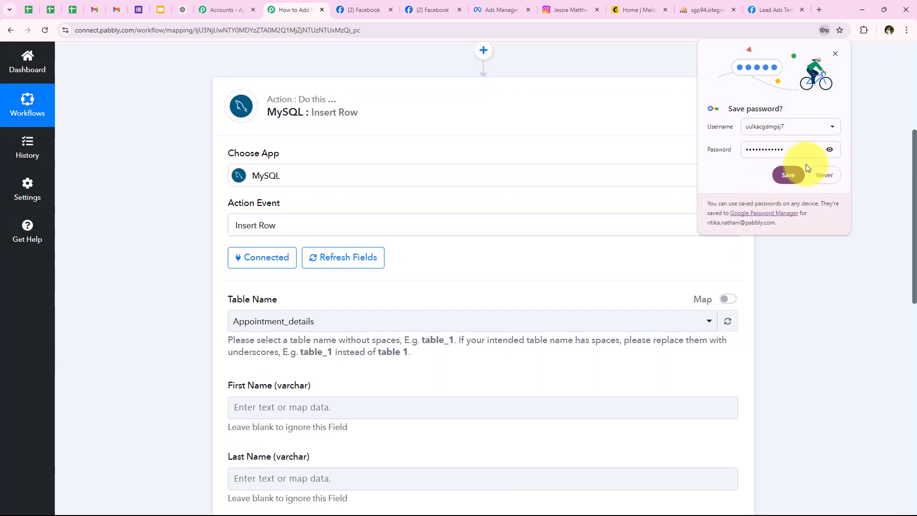
pyautogui.click(830, 178)
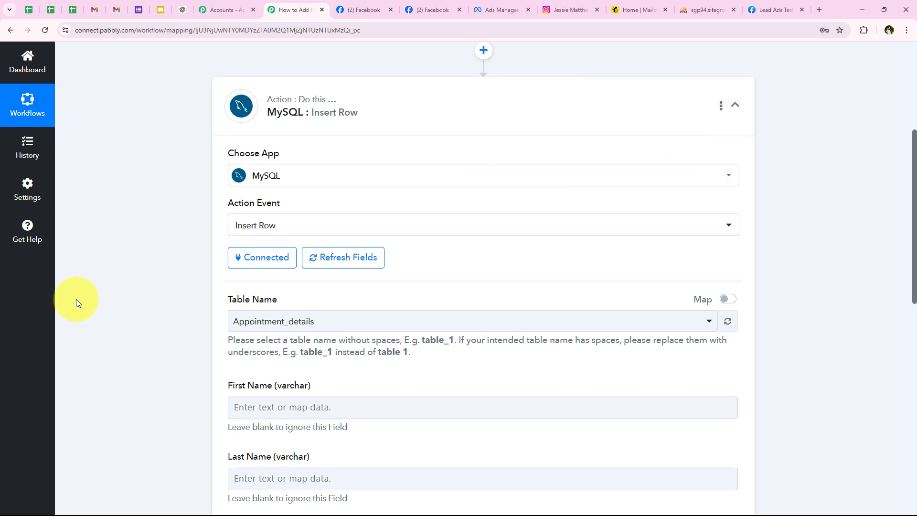
pyautogui.scroll(-2, 117, 310)
pyautogui.moveTo(229, 204); pyautogui.dragTo(303, 215)
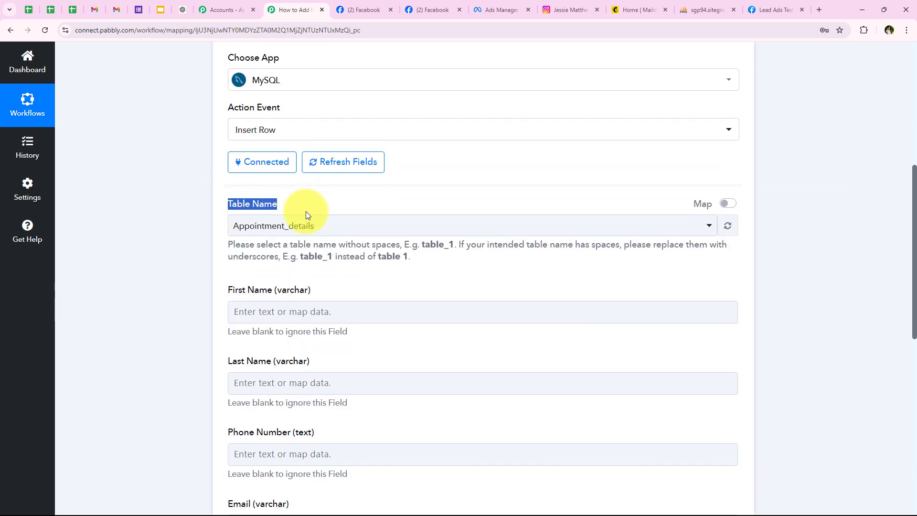
pyautogui.click(171, 265)
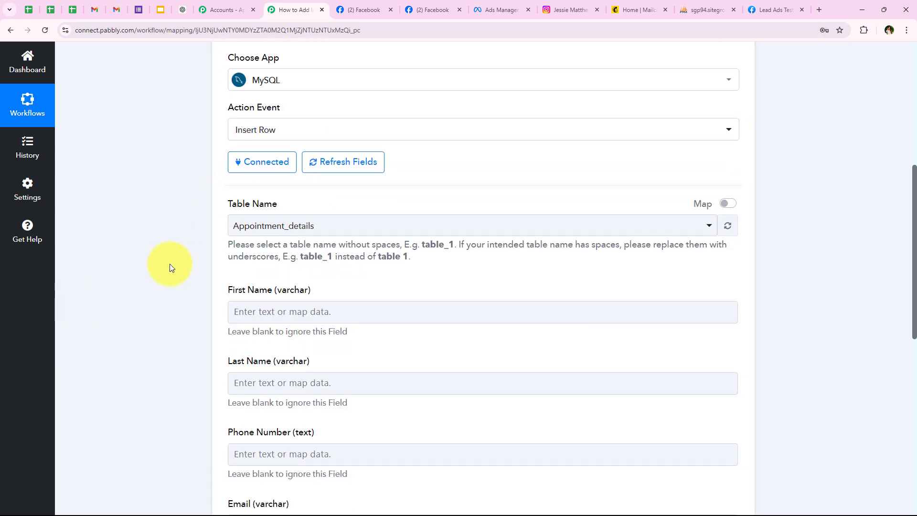
pyautogui.click(708, 9)
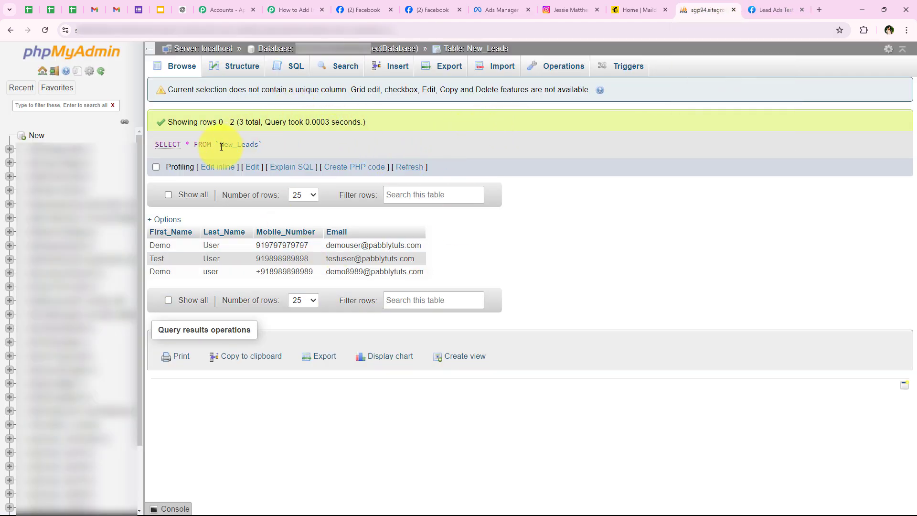
pyautogui.doubleClick(241, 144)
# Set the Insert Row table to New_Leads and begin with its First Name column.
pyautogui.click(298, 6)
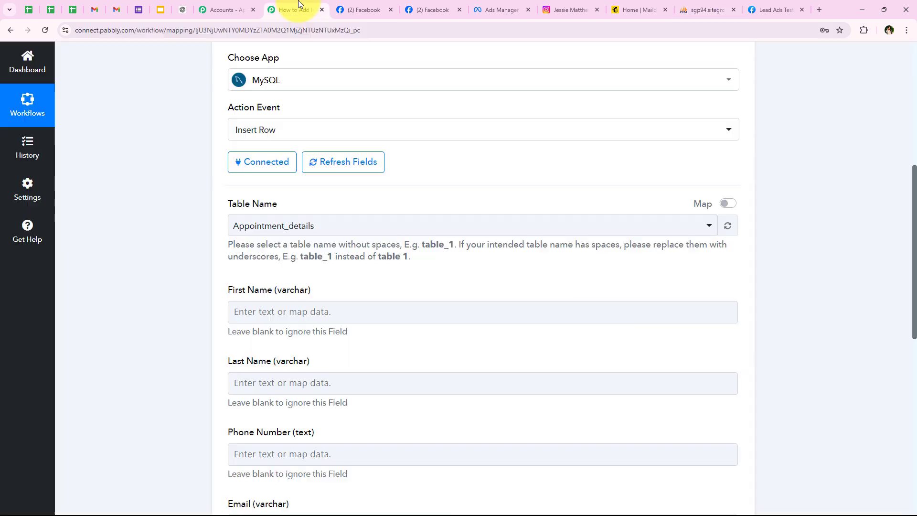
pyautogui.click(243, 226)
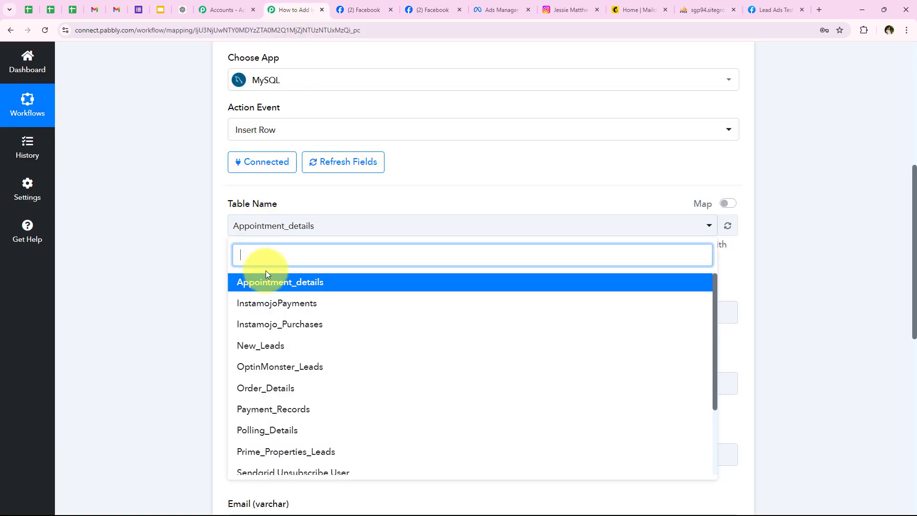
pyautogui.click(277, 345)
pyautogui.scroll(-3, 329, 275)
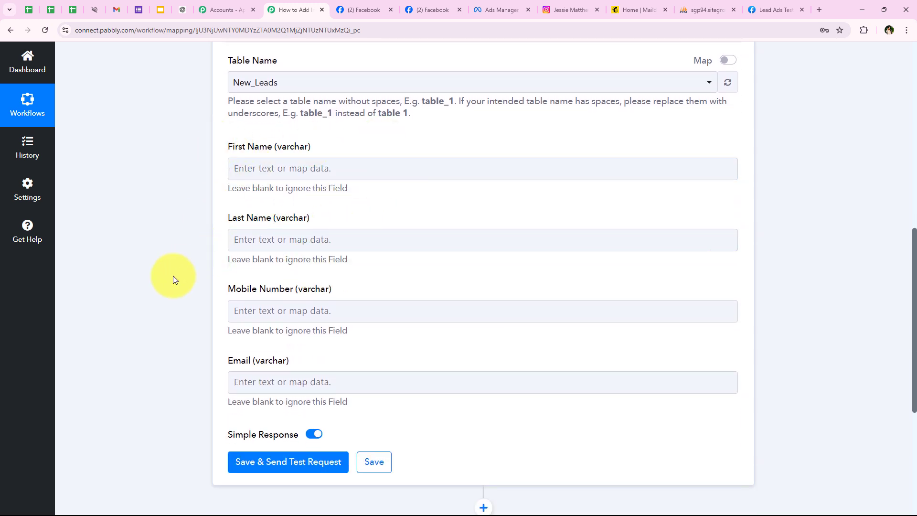
pyautogui.click(340, 177)
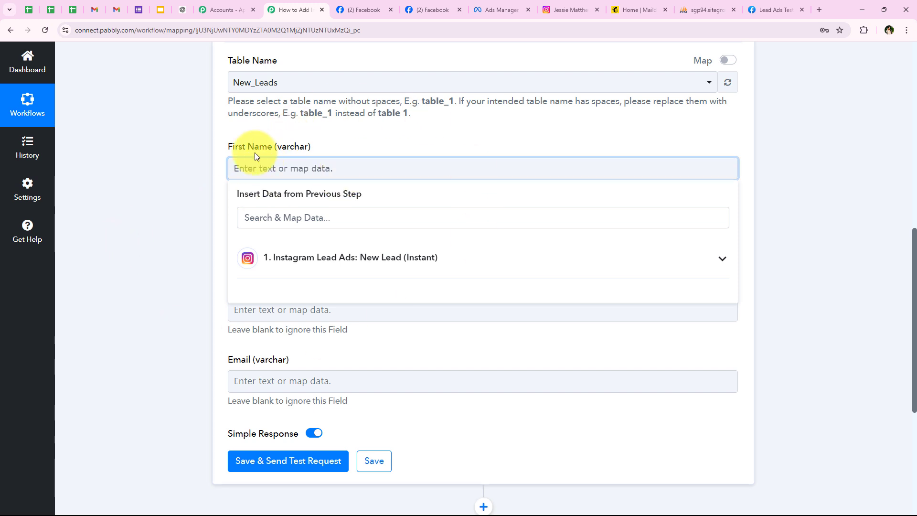
# Map the Instagram lead's first name into the First Name column, replacing typed text.
pyautogui.click(243, 145)
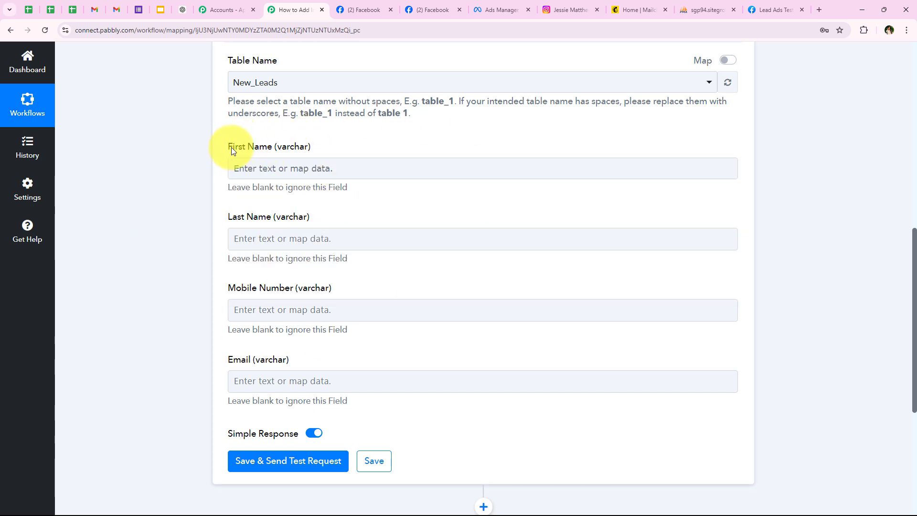
pyautogui.click(274, 165)
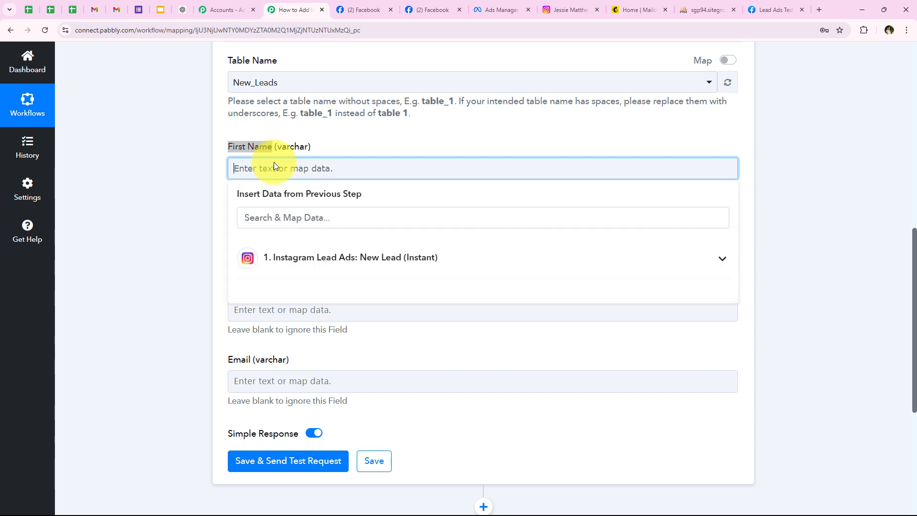
pyautogui.press('capslock')
pyautogui.write('S')
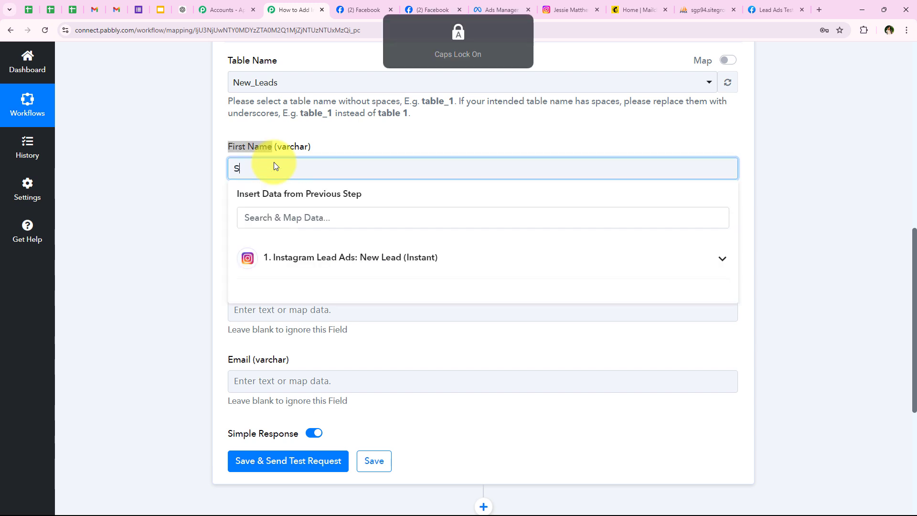
pyautogui.press('capslock')
pyautogui.write('mart')
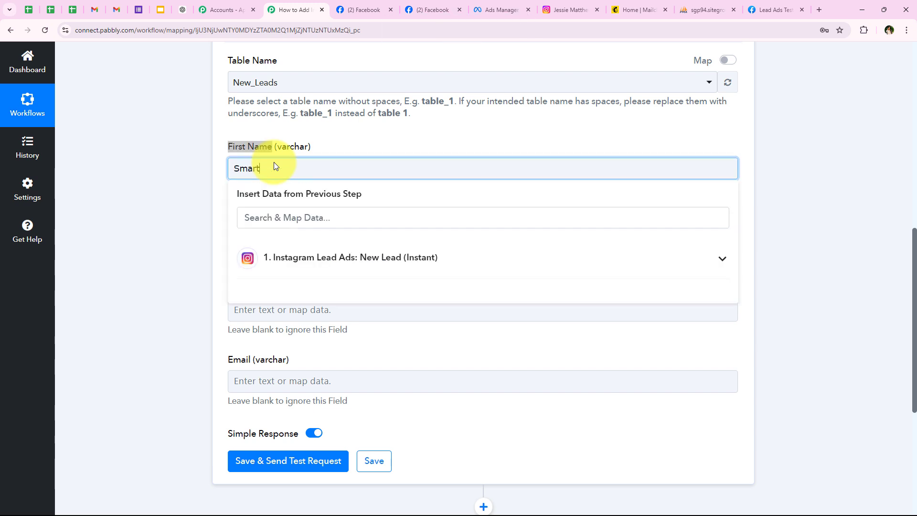
pyautogui.doubleClick(247, 170)
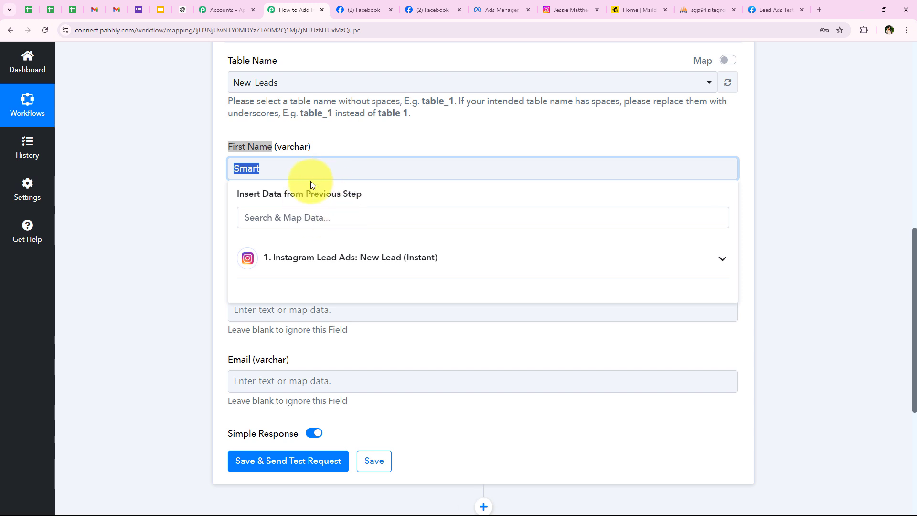
pyautogui.press('BackSpace')
pyautogui.click(296, 260)
pyautogui.click(302, 211)
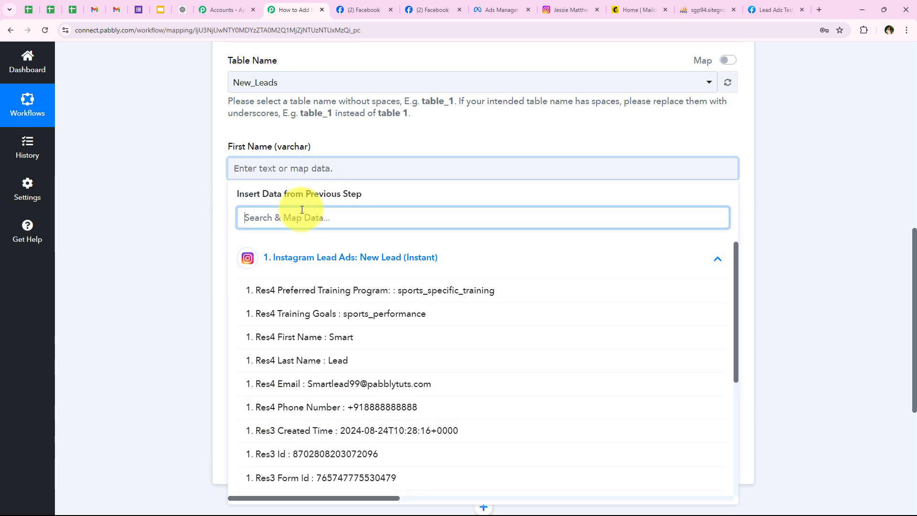
pyautogui.click(331, 330)
pyautogui.click(170, 205)
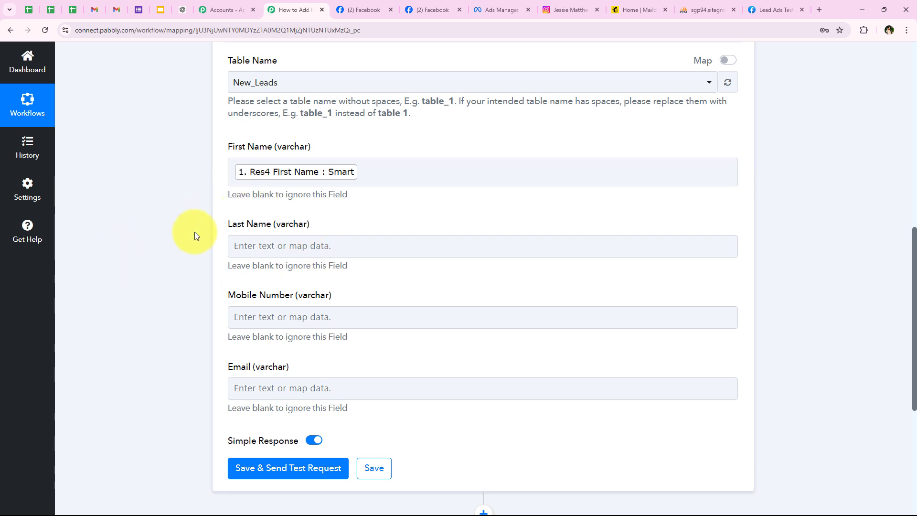
# Map the lead's last name and phone number into Last Name and Mobile Number.
pyautogui.scroll(-1, 224, 239)
pyautogui.click(246, 201)
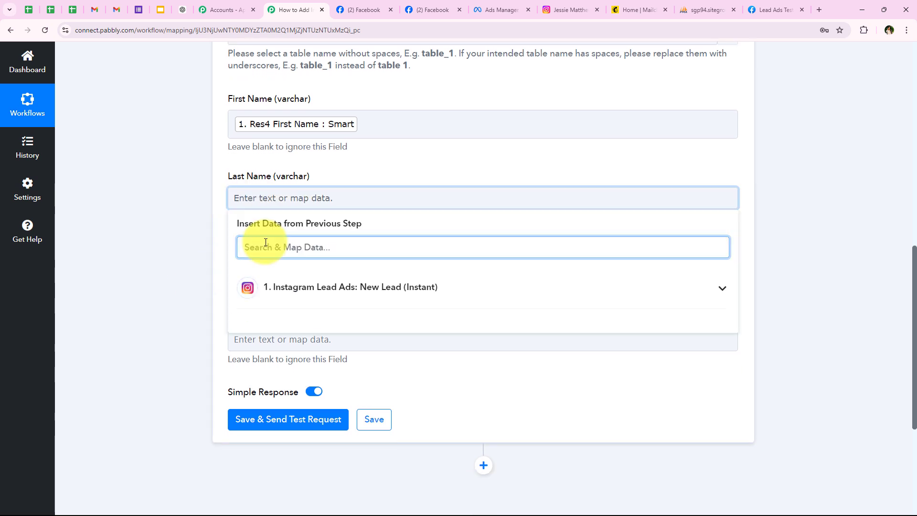
pyautogui.write('last')
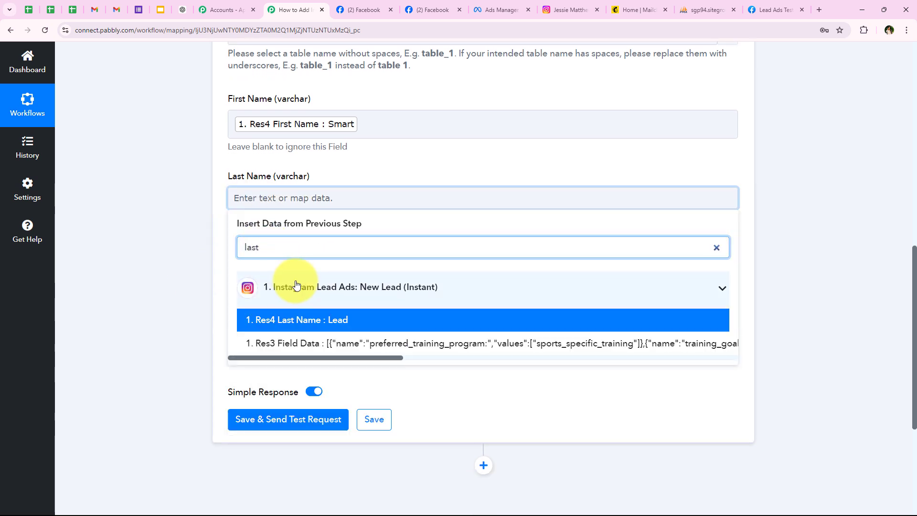
pyautogui.click(307, 319)
pyautogui.click(203, 219)
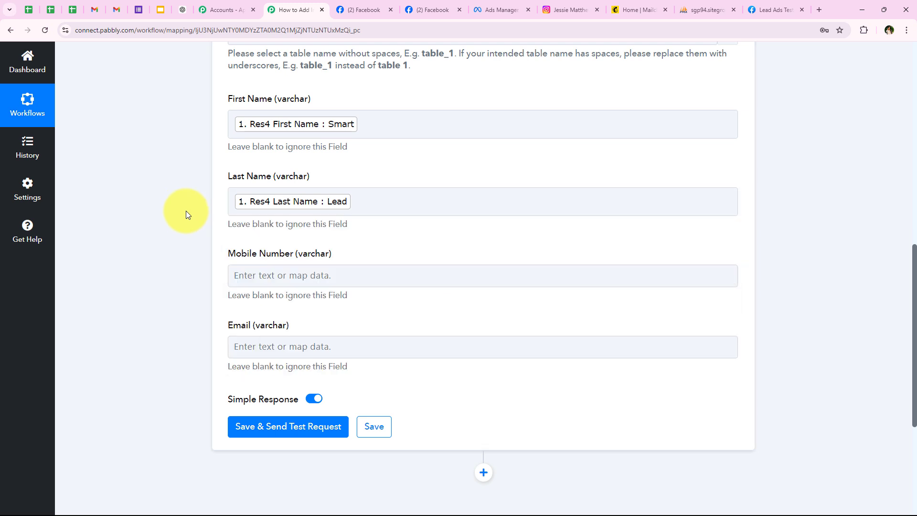
pyautogui.scroll(-2, 185, 211)
pyautogui.click(262, 180)
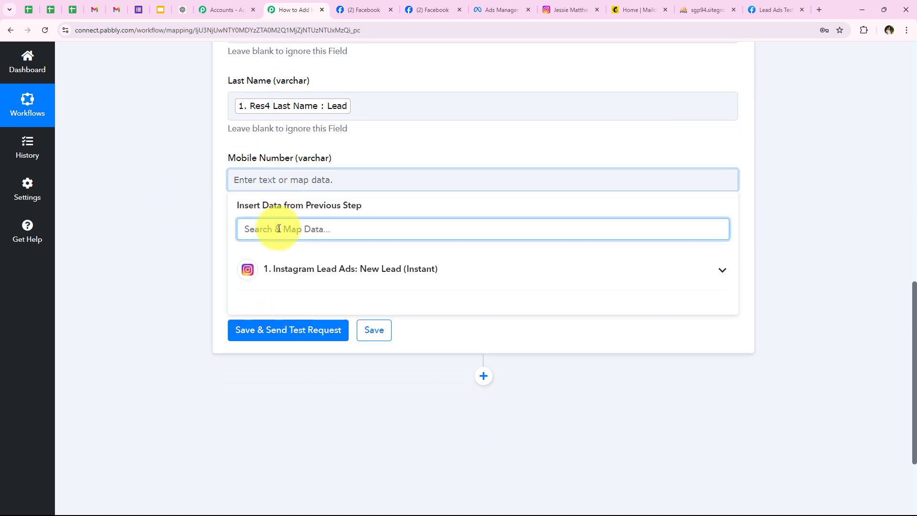
pyautogui.write('ph')
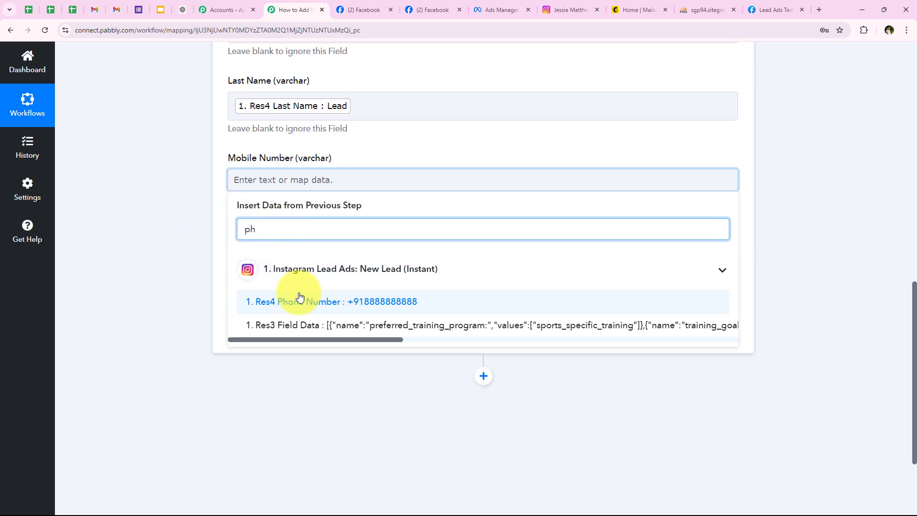
pyautogui.click(296, 299)
pyautogui.click(99, 177)
# Map the lead's email into the Email column.
pyautogui.click(260, 257)
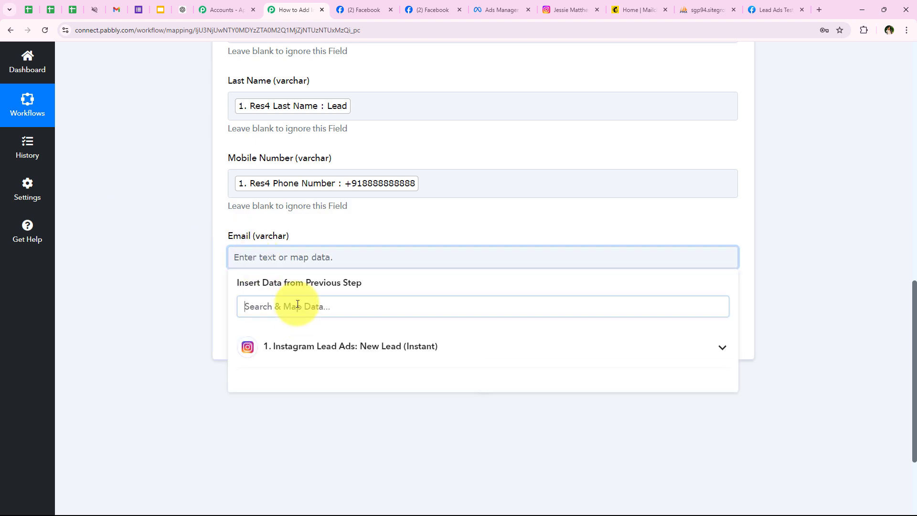
pyautogui.click(298, 308)
pyautogui.write('em')
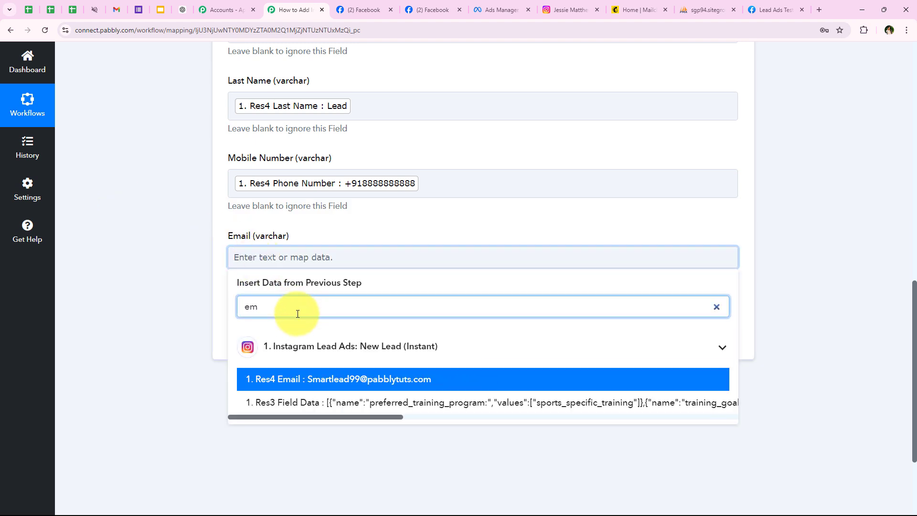
pyautogui.click(385, 380)
pyautogui.click(181, 289)
pyautogui.scroll(2, 182, 288)
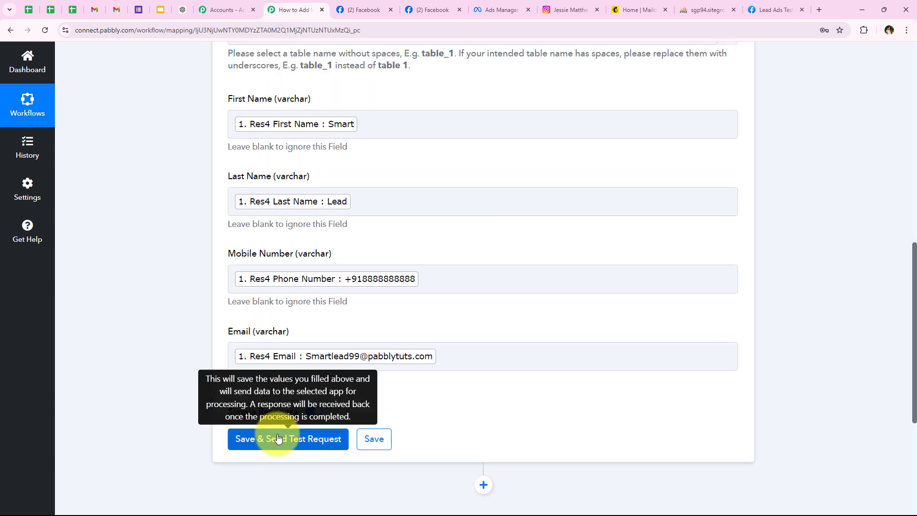
# Save the MySQL Insert Row step and send a test request.
pyautogui.click(279, 439)
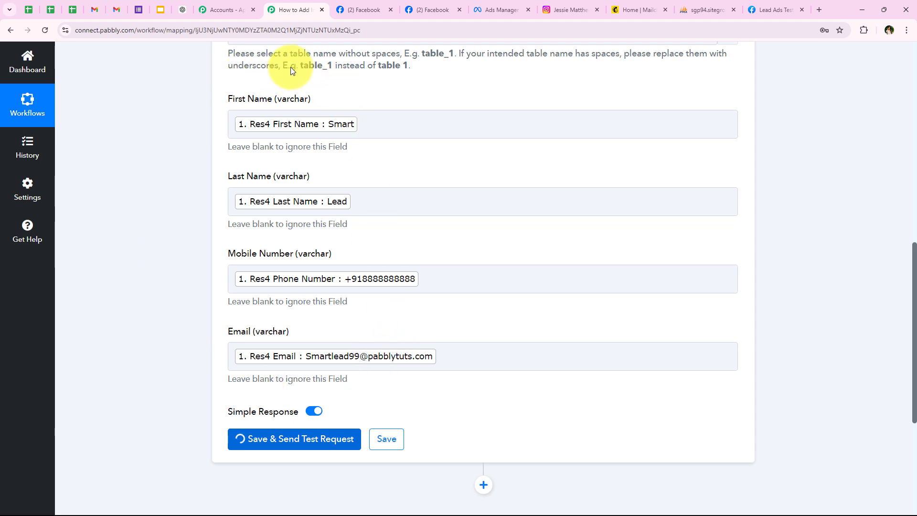
pyautogui.click(704, 7)
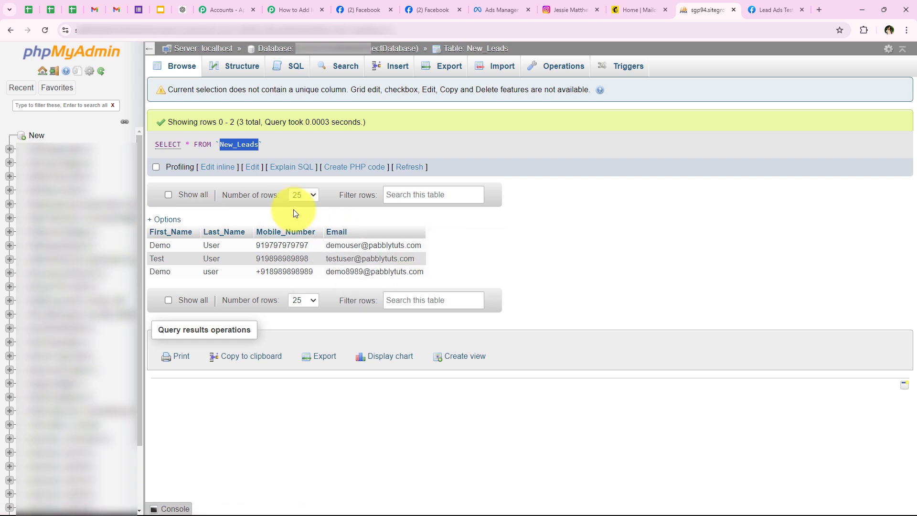
pyautogui.click(302, 2)
pyautogui.scroll(-4, 300, 337)
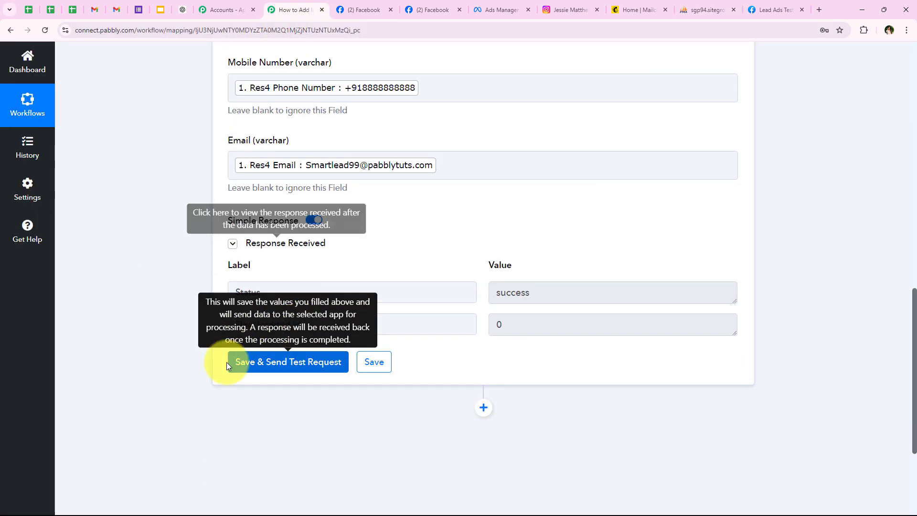
# Confirm the response shows Status: success with a Data Inserted Id, then collapse the MySQL step.
pyautogui.doubleClick(238, 292)
pyautogui.doubleClick(521, 293)
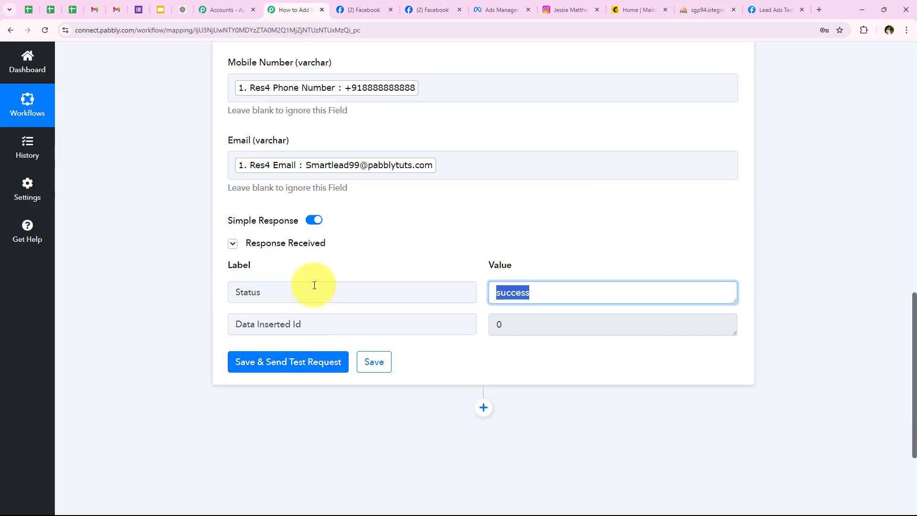
pyautogui.tripleClick(242, 324)
pyautogui.click(147, 308)
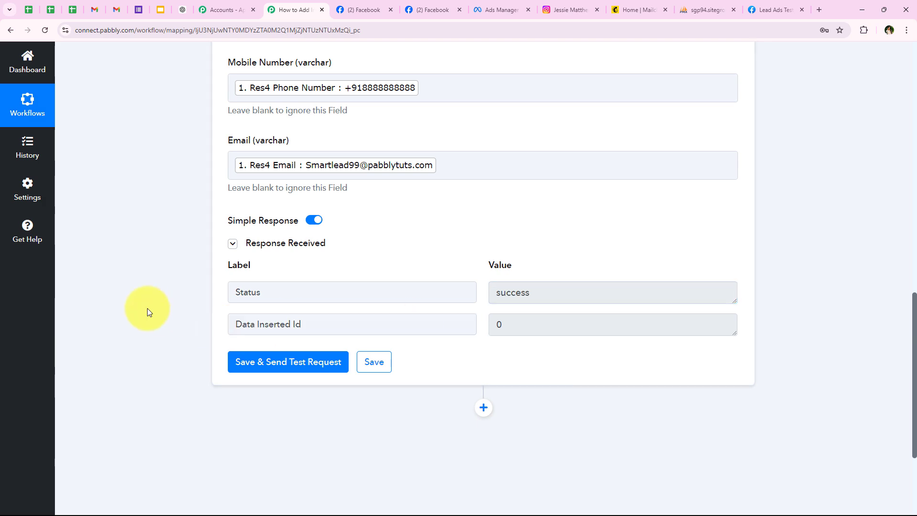
pyautogui.scroll(1, 147, 233)
pyautogui.scroll(13, 147, 233)
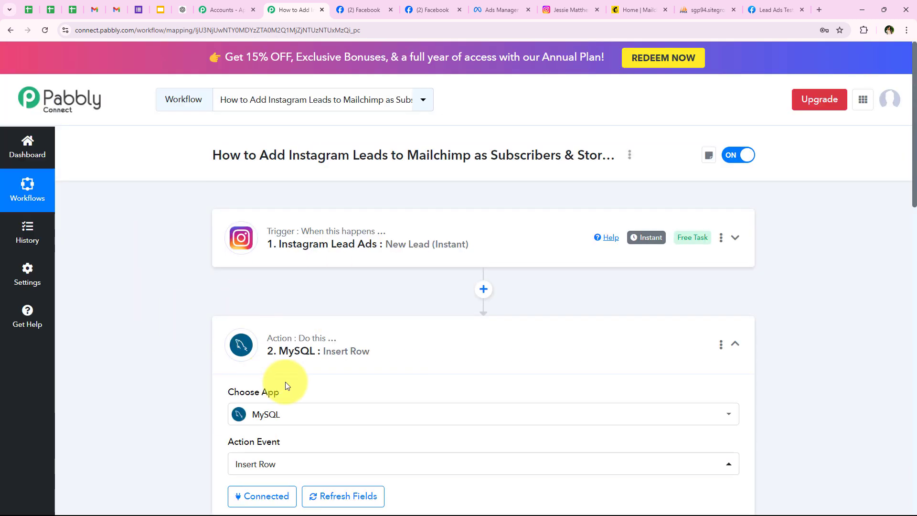
pyautogui.click(324, 345)
pyautogui.scroll(-1, 400, 317)
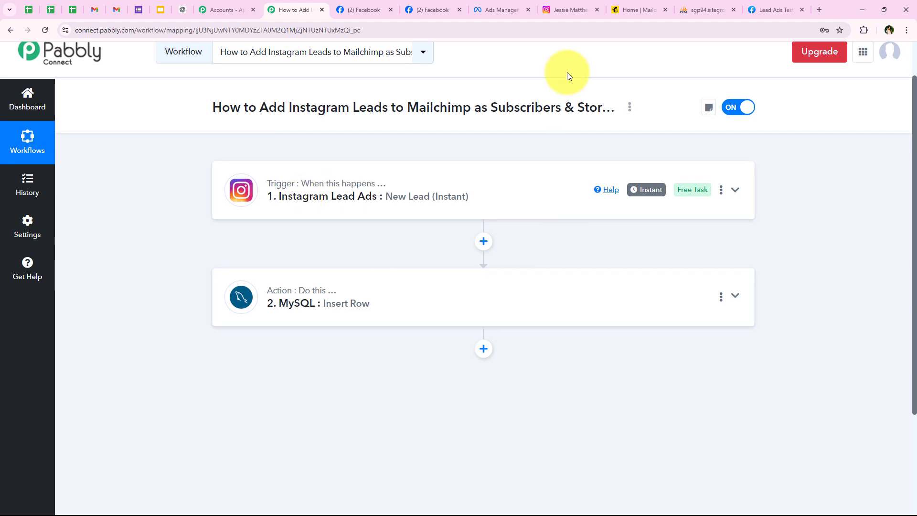
# Reload phpMyAdmin's New_Leads table, confirm the test lead is the new fourth row, then return to Pabbly.
pyautogui.click(685, 6)
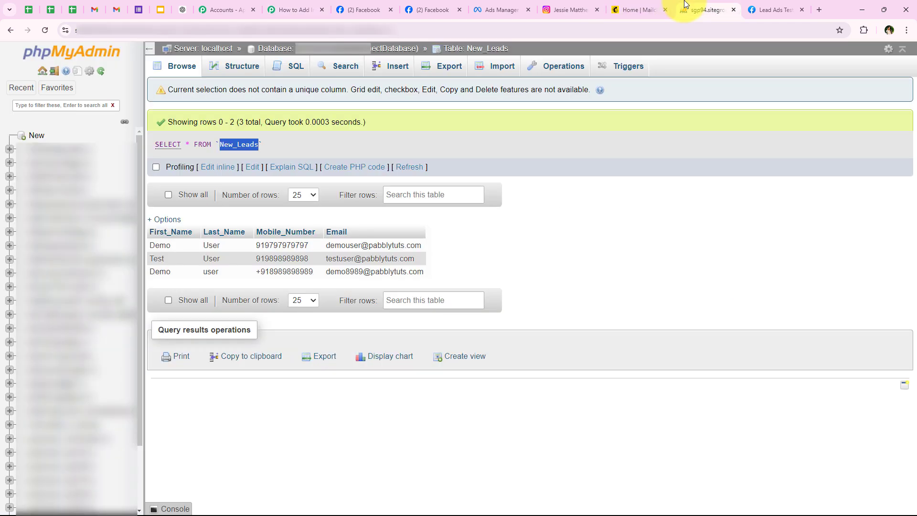
pyautogui.click(45, 30)
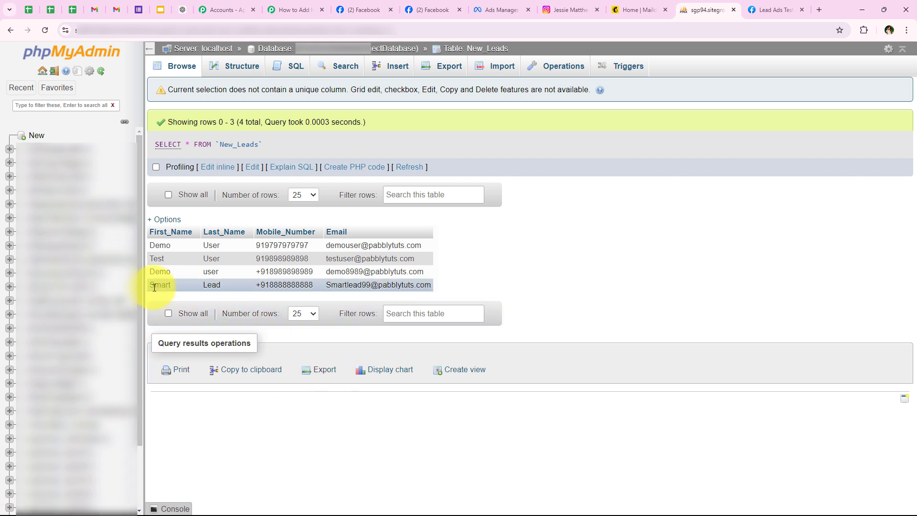
pyautogui.moveTo(446, 287); pyautogui.dragTo(150, 291)
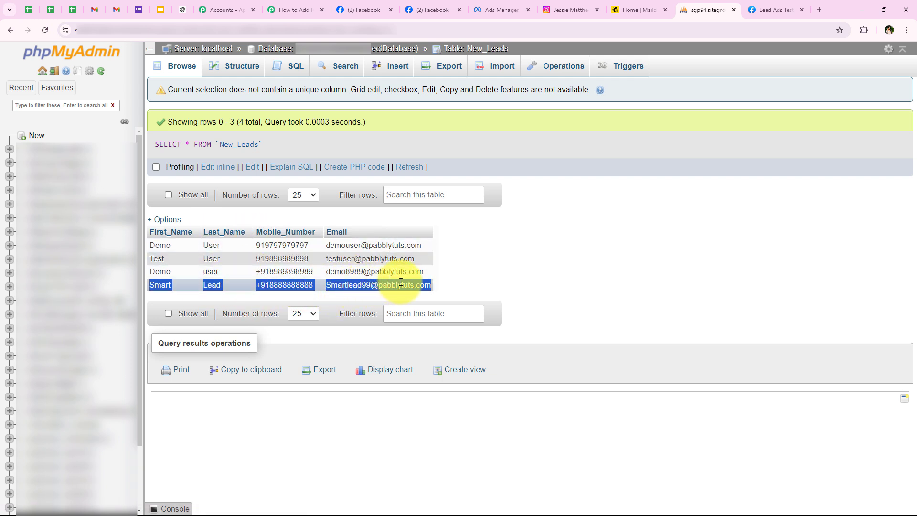
pyautogui.click(532, 260)
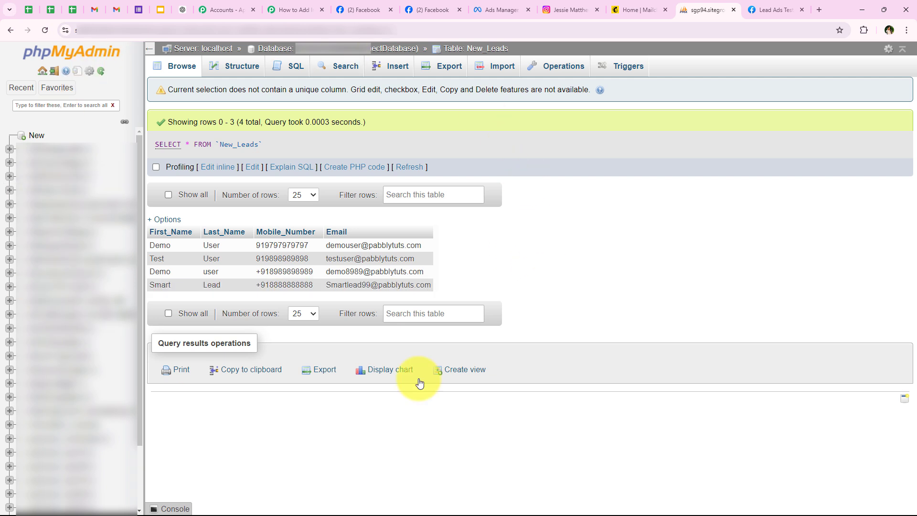
pyautogui.click(320, 6)
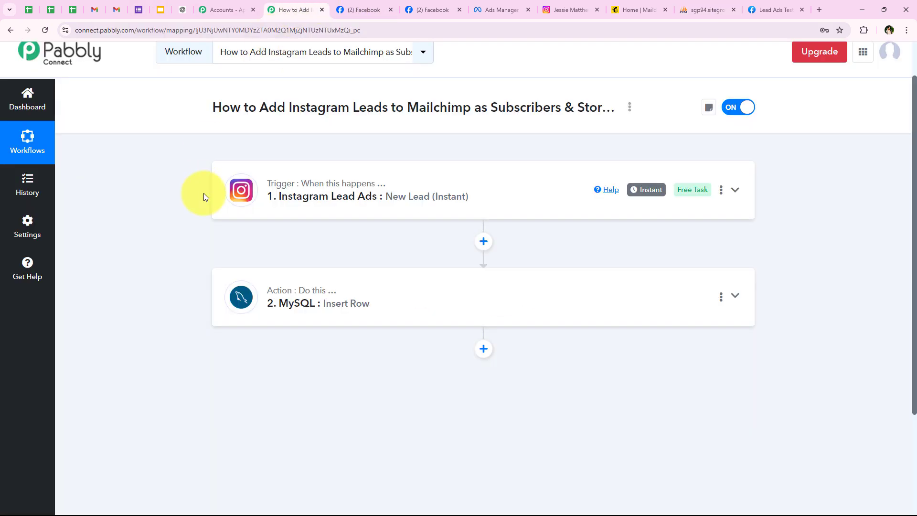
# Add a new step after MySQL and choose Mailchimp as its app by searching 'Mailc'.
pyautogui.click(483, 348)
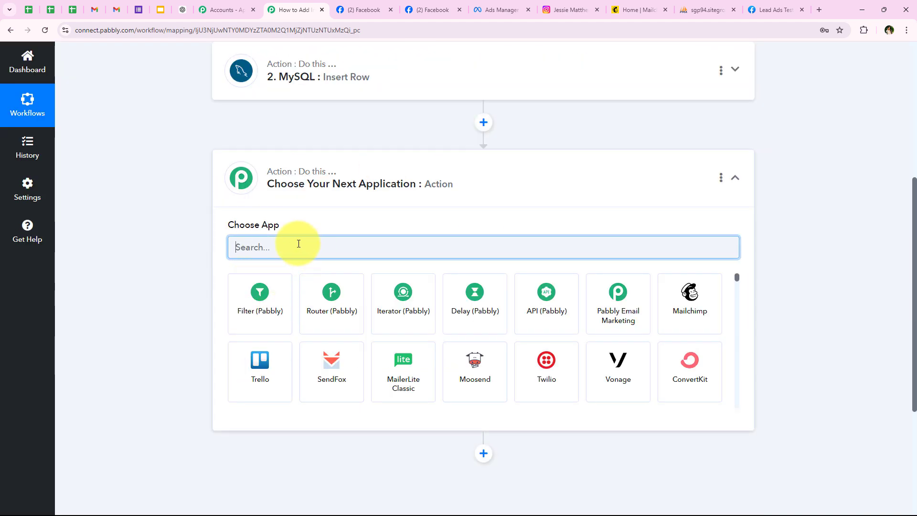
pyautogui.press('capslock')
pyautogui.write('M')
pyautogui.press('capslock')
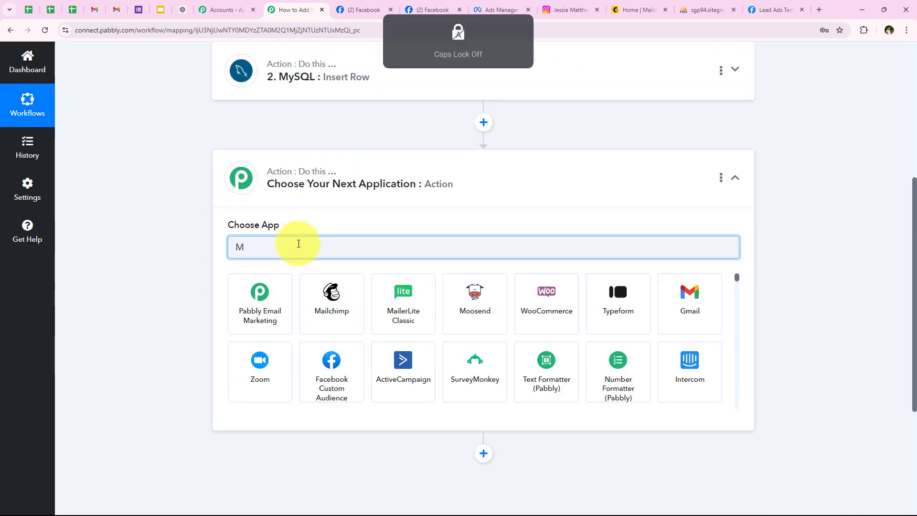
pyautogui.write('ail')
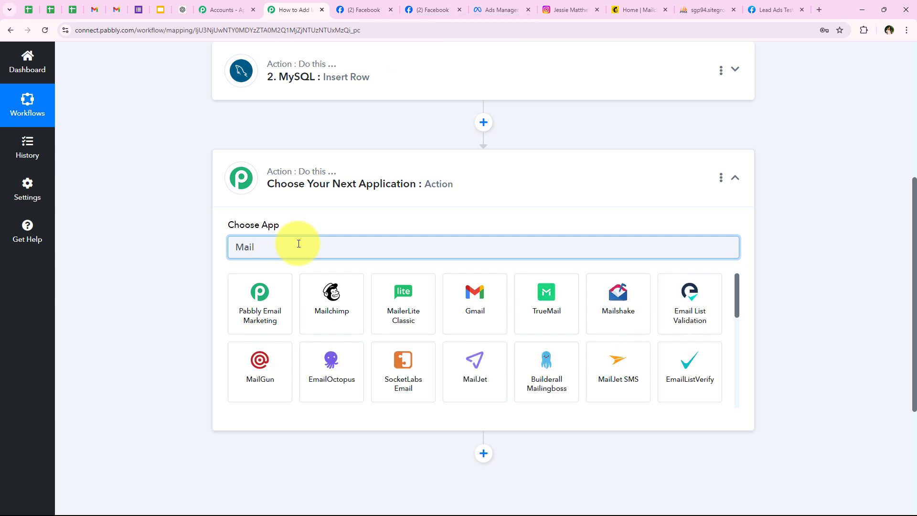
pyautogui.write('chimp')
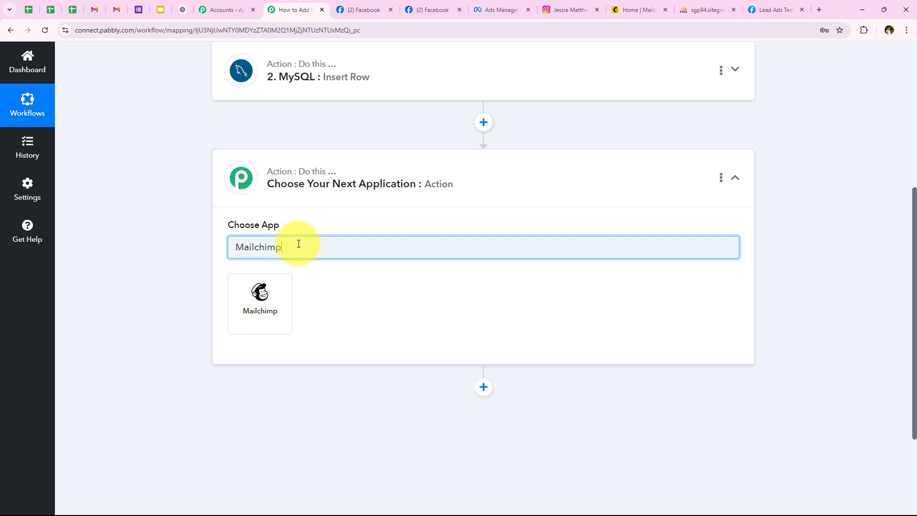
pyautogui.click(286, 293)
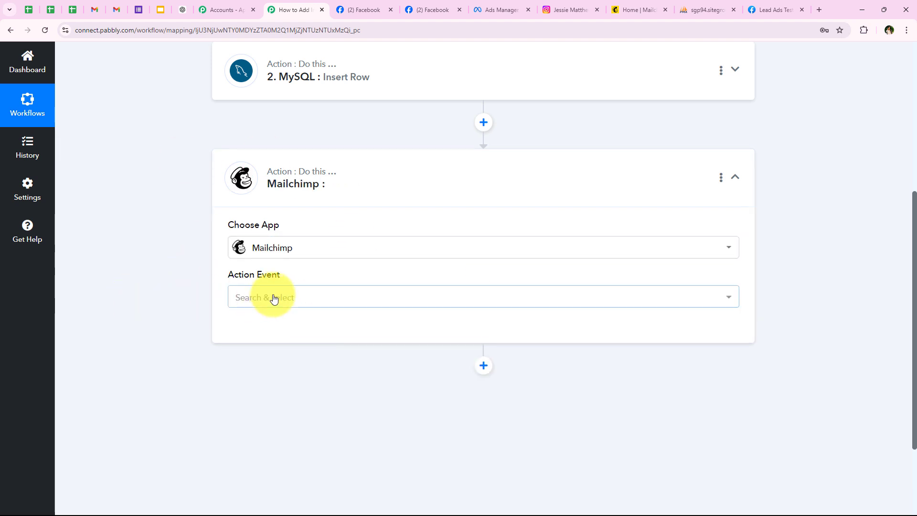
# Set the action event to Add New Member with Custom Fields and start connecting an account.
pyautogui.click(255, 301)
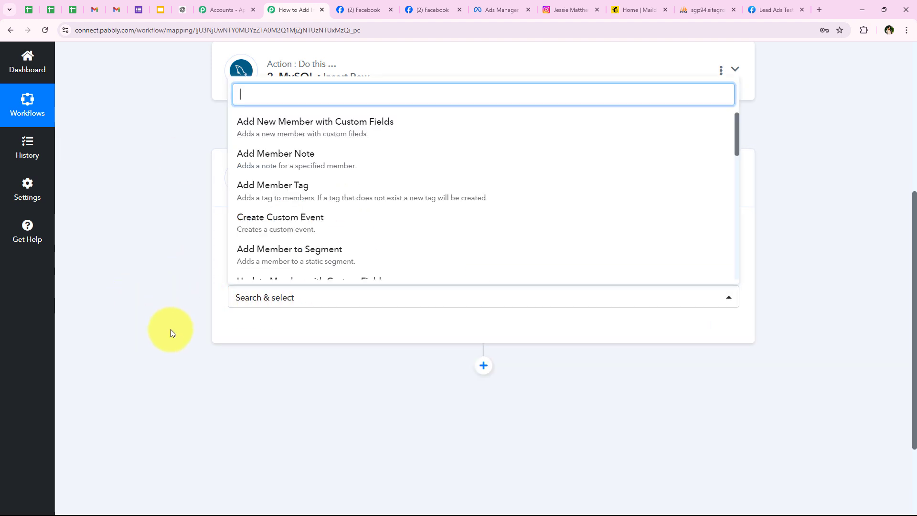
pyautogui.click(247, 129)
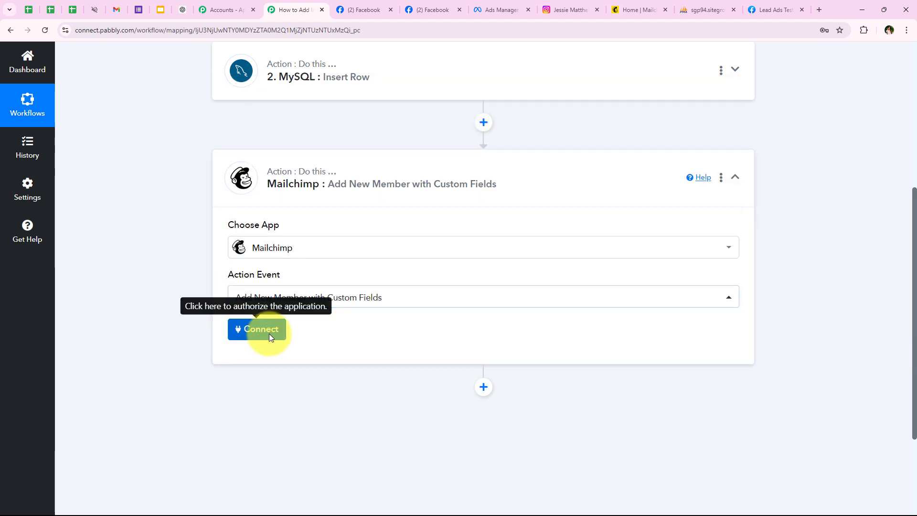
pyautogui.click(243, 329)
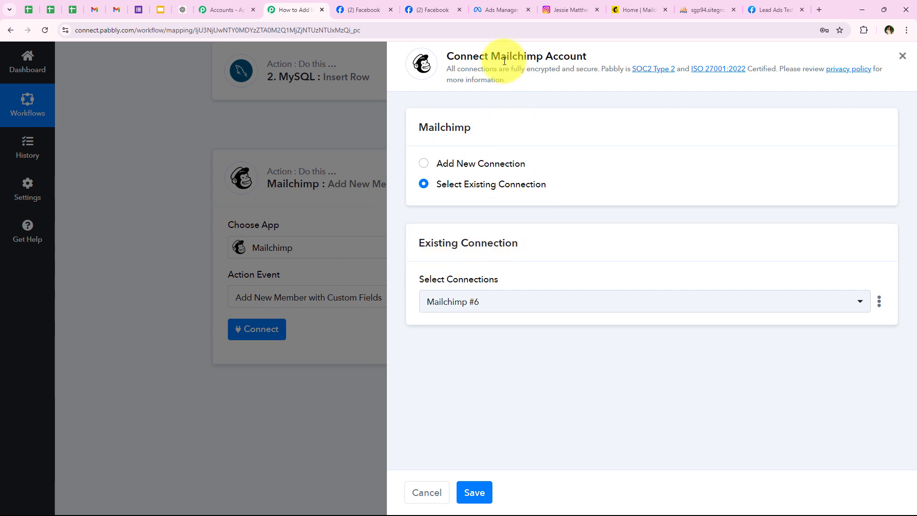
# Switch to Add New Connection, showing Mailchimp #7 with Token and Data Center fields and the API key hint.
pyautogui.moveTo(491, 56); pyautogui.dragTo(631, 60)
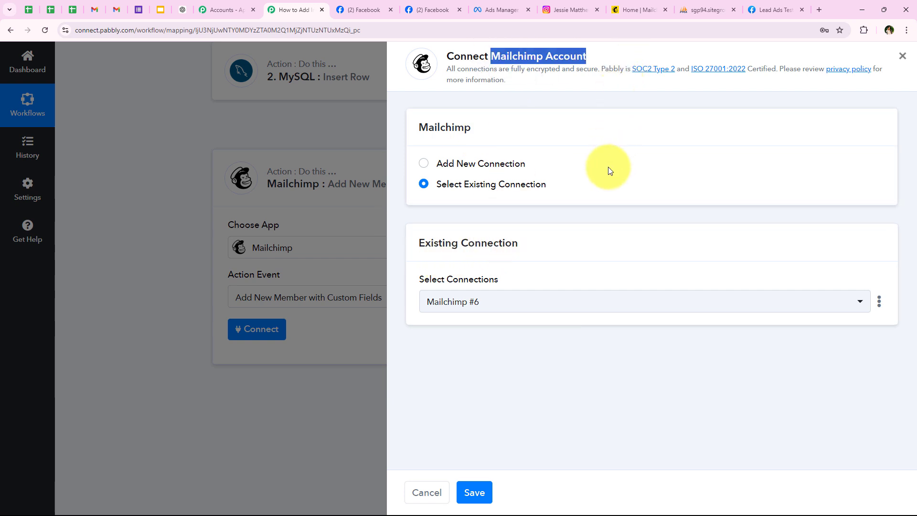
pyautogui.click(455, 191)
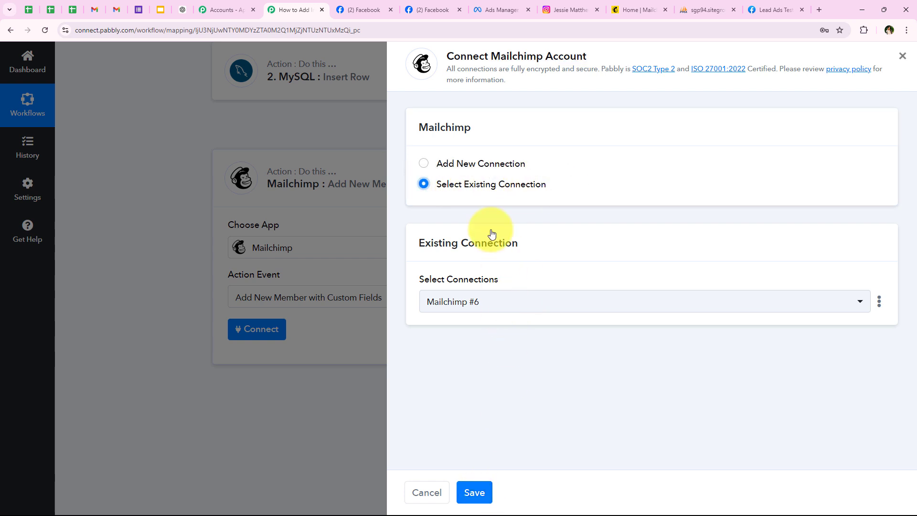
pyautogui.click(447, 162)
pyautogui.scroll(-1, 456, 343)
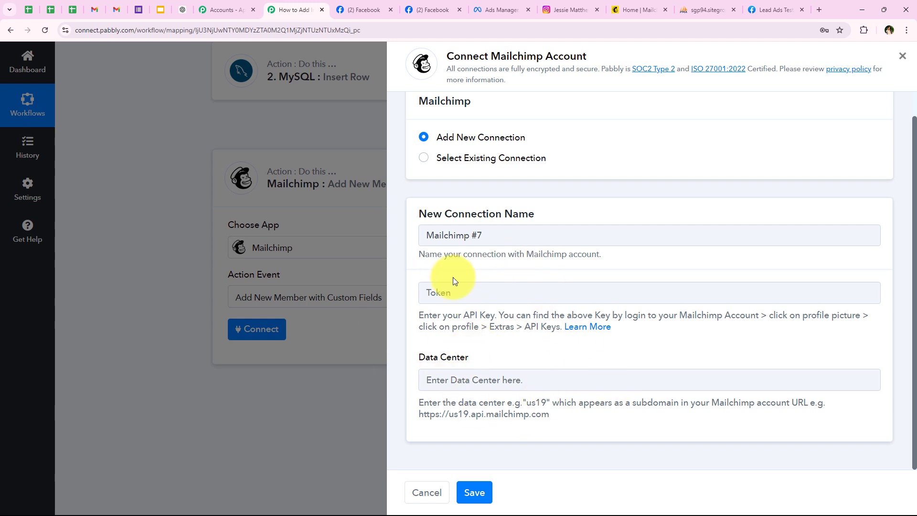
pyautogui.moveTo(420, 315); pyautogui.dragTo(674, 337)
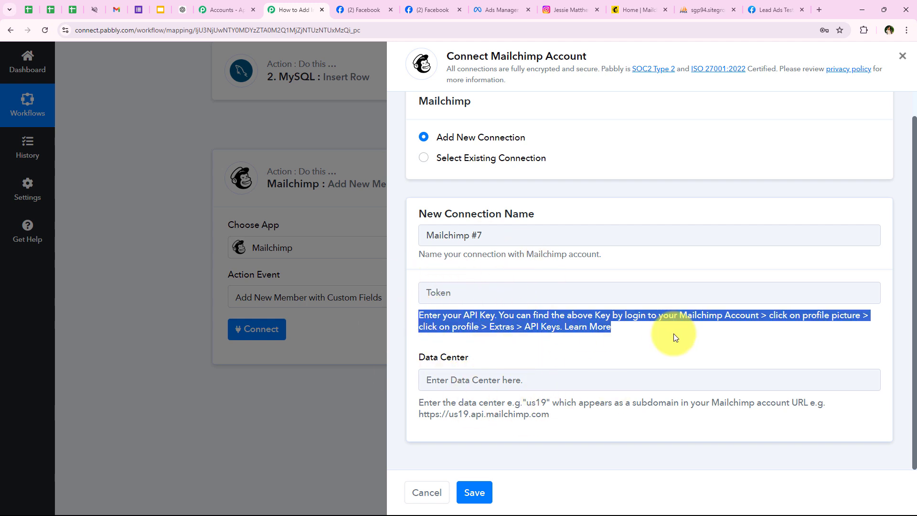
pyautogui.click(674, 337)
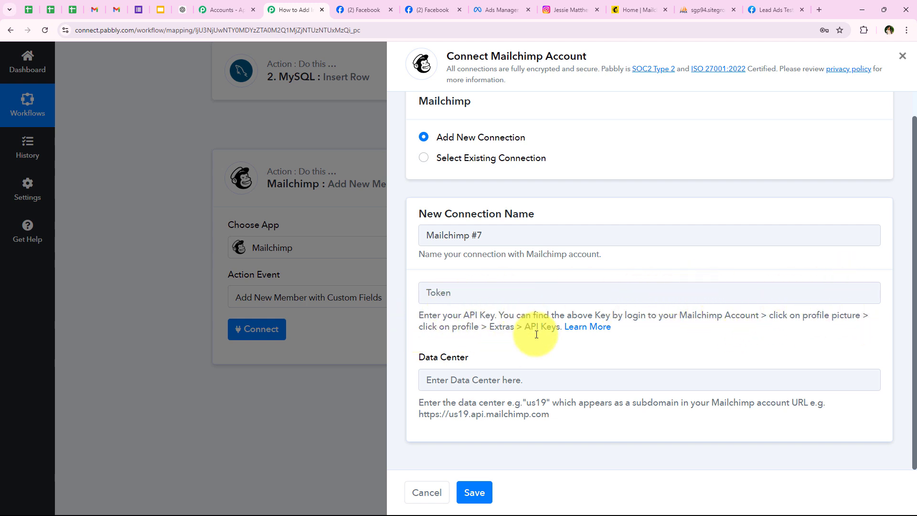
# In Mailchimp, go from the account menu through Profile and Extras to the API keys page.
pyautogui.click(621, 6)
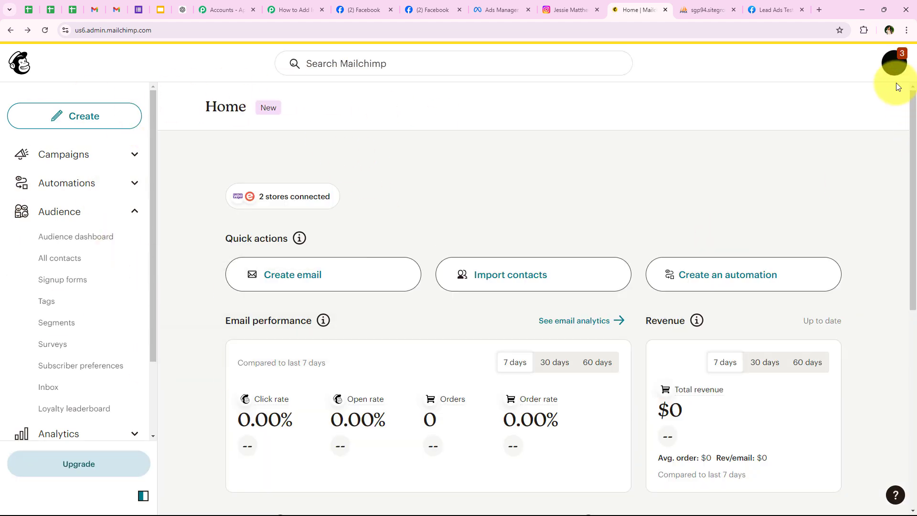
pyautogui.click(893, 70)
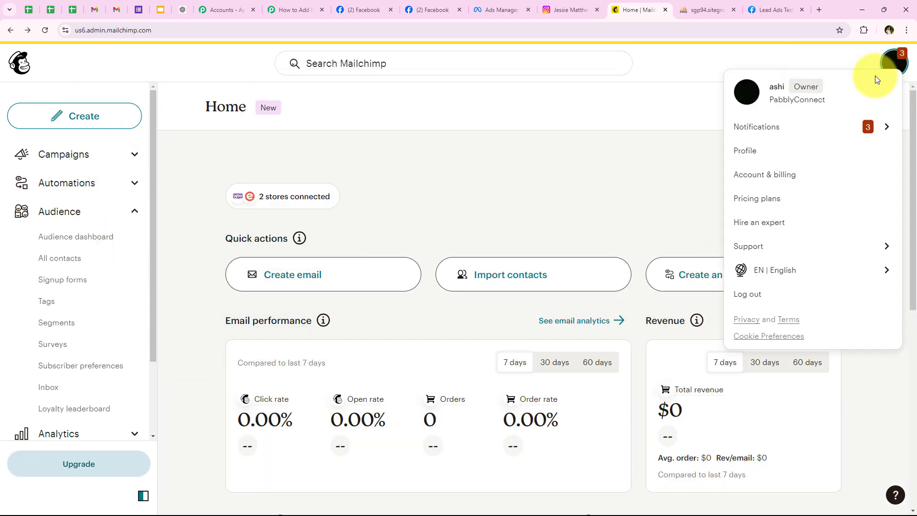
pyautogui.click(792, 158)
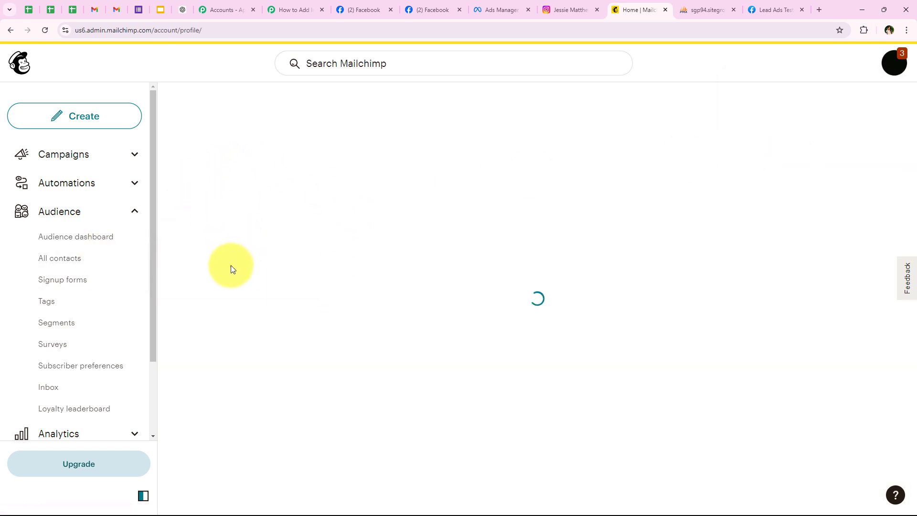
pyautogui.click(456, 187)
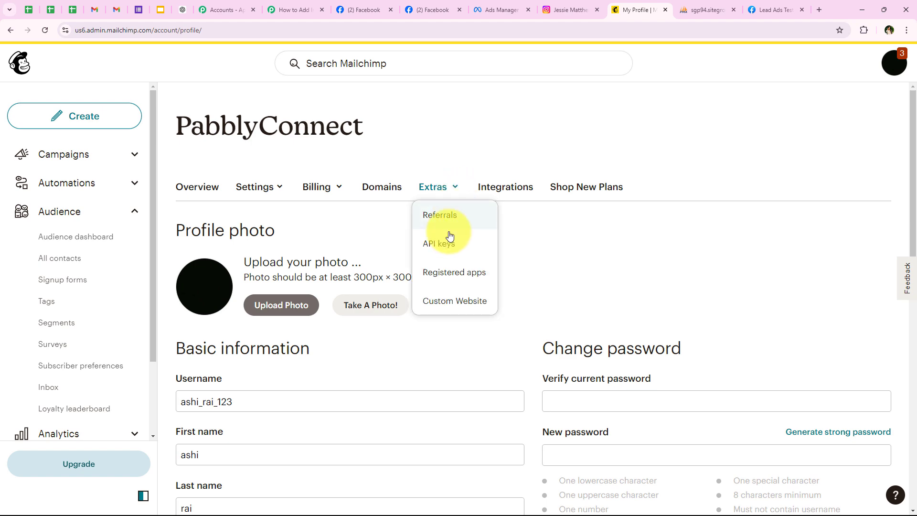
pyautogui.click(447, 240)
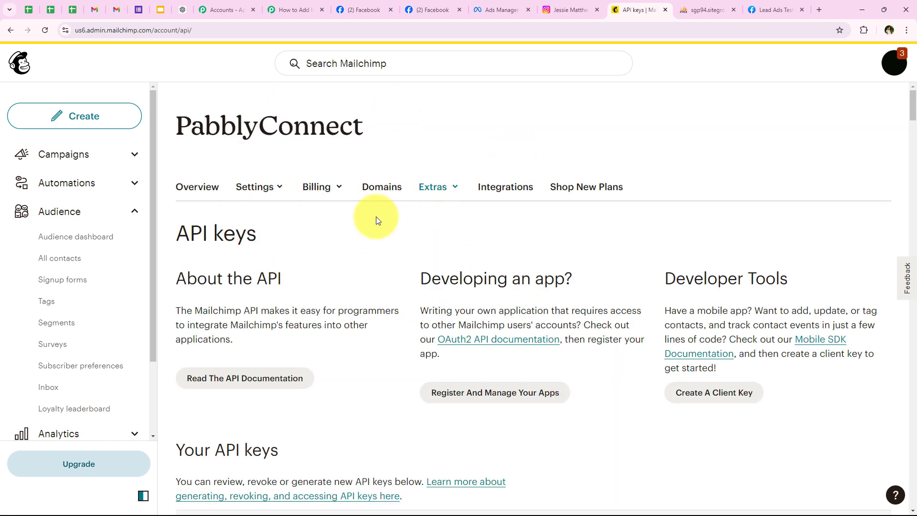
pyautogui.scroll(-5, 377, 216)
pyautogui.scroll(-2, 382, 220)
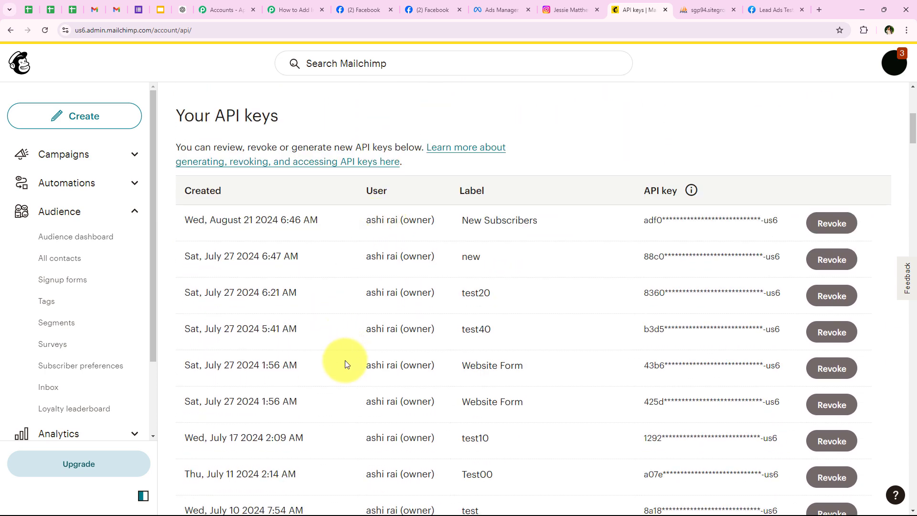
pyautogui.scroll(-1, 340, 405)
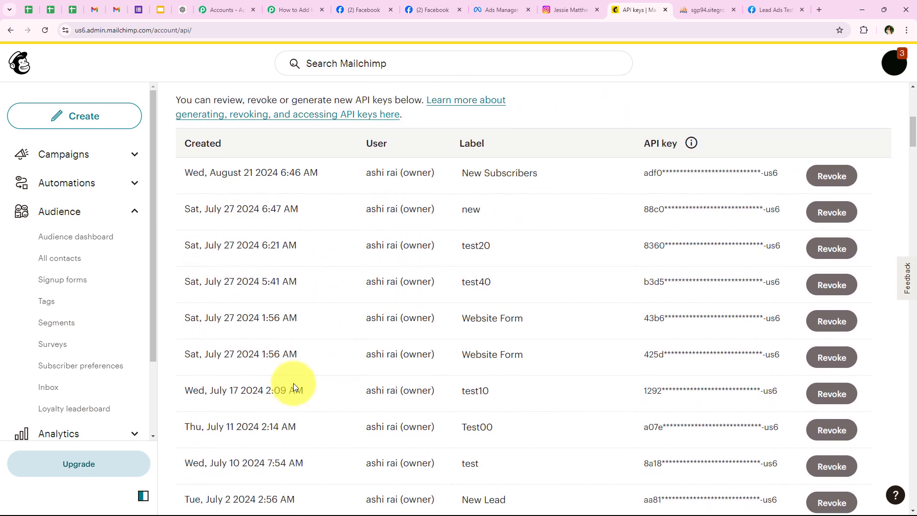
pyautogui.scroll(3, 293, 383)
pyautogui.scroll(5, 301, 378)
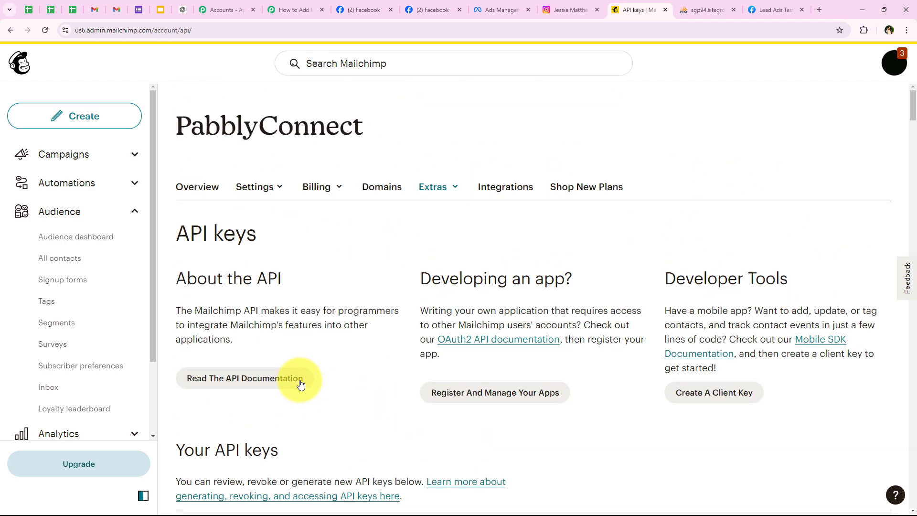
pyautogui.scroll(-20, 303, 379)
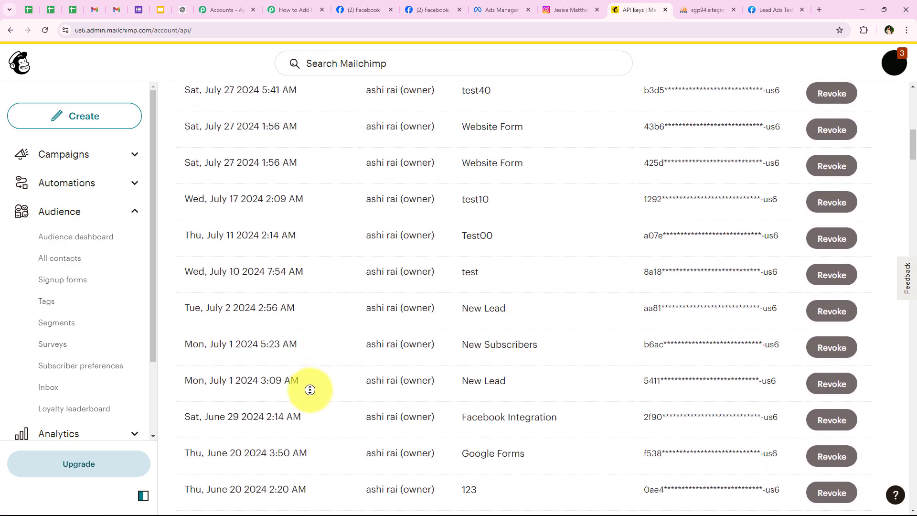
pyautogui.scroll(-20, 329, 490)
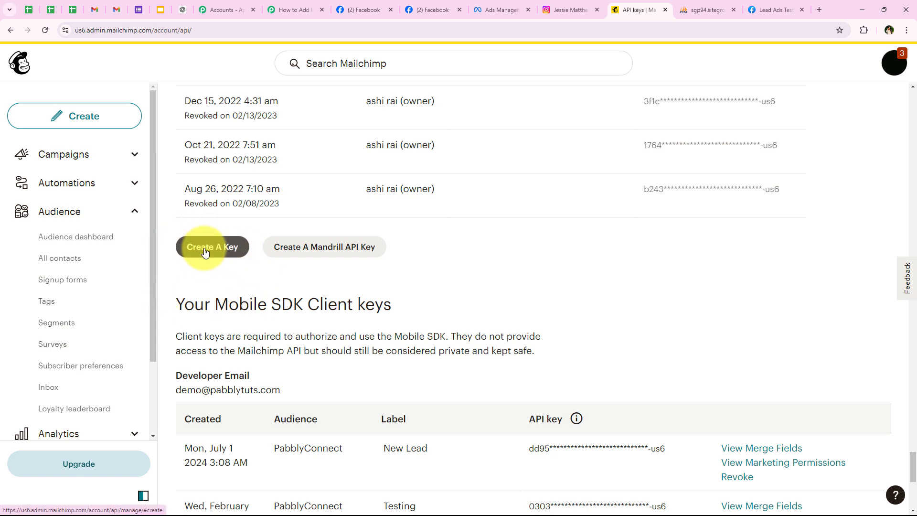
# Create and generate a new API key named TESTING, copy it, and return to Pabbly.
pyautogui.click(205, 252)
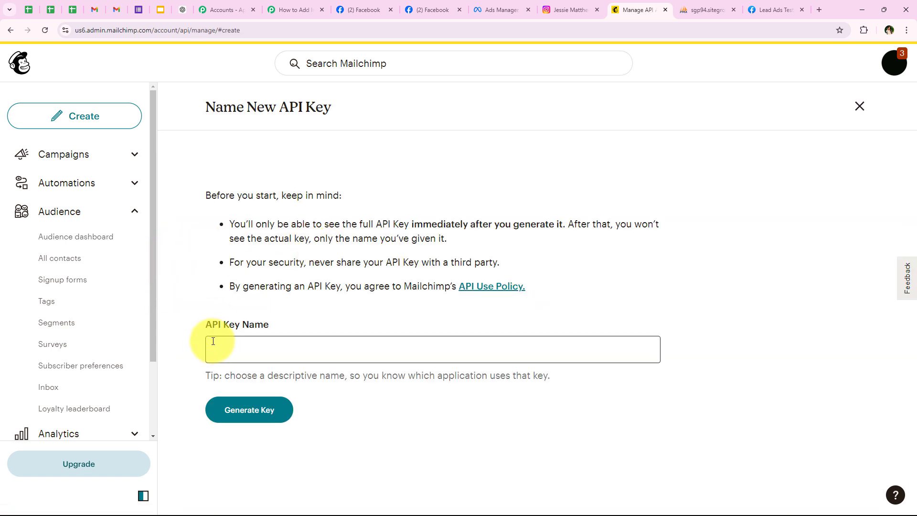
pyautogui.click(265, 346)
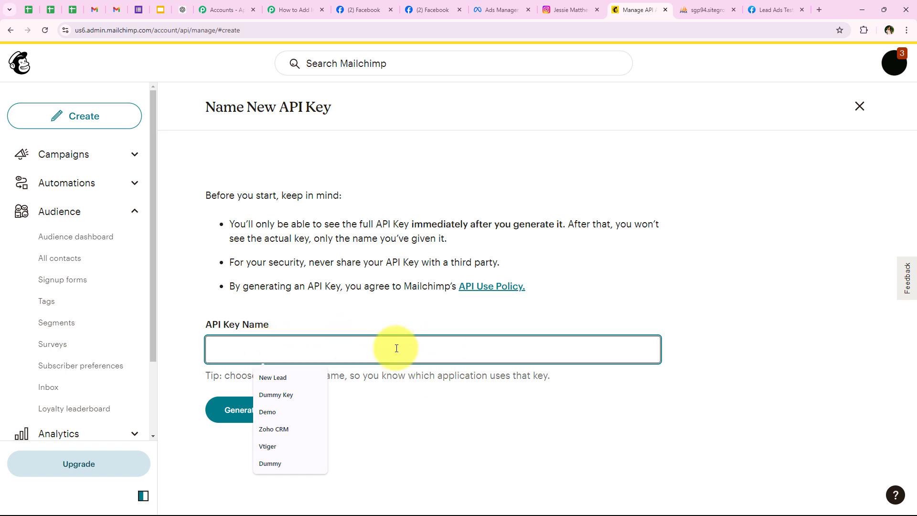
pyautogui.press('capslock')
pyautogui.write('TESTING')
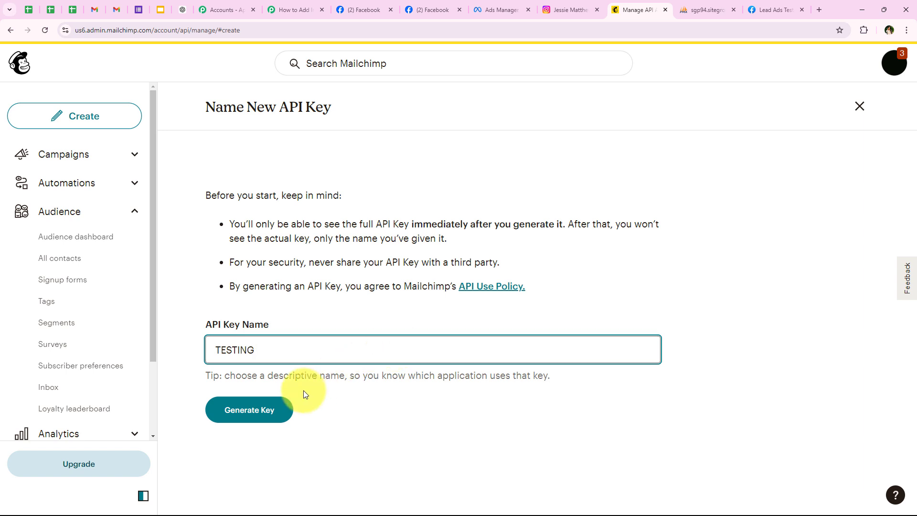
pyautogui.click(266, 409)
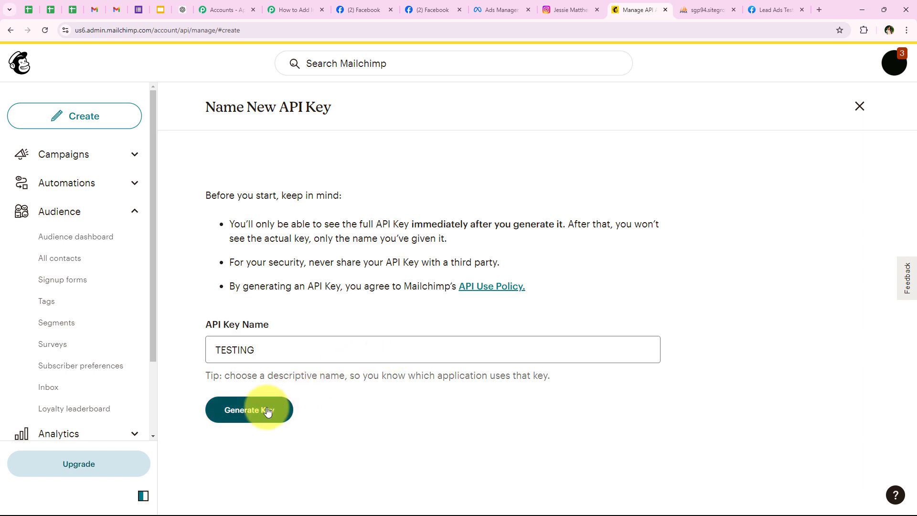
pyautogui.press('capslock')
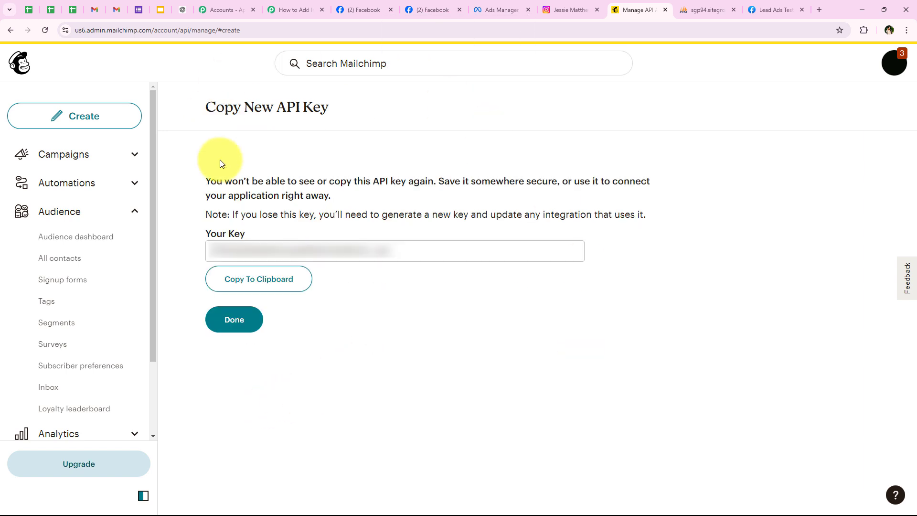
pyautogui.moveTo(464, 247); pyautogui.dragTo(174, 267)
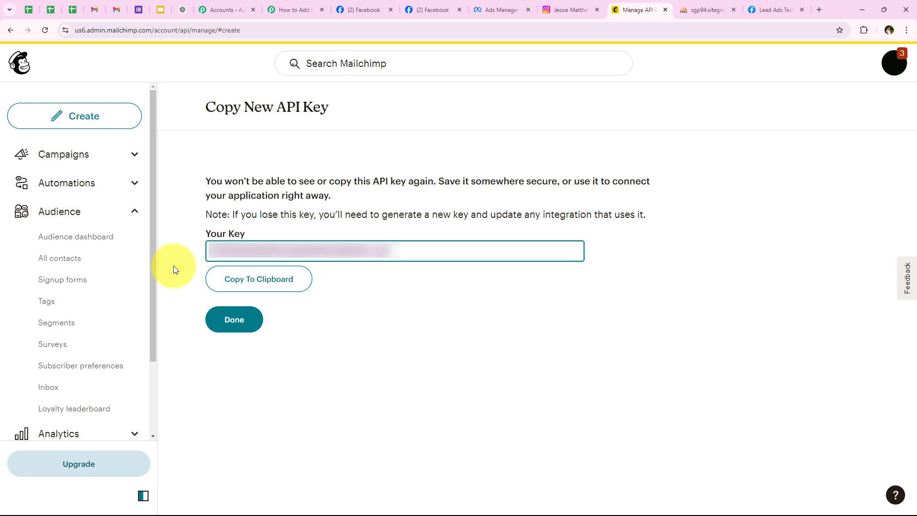
pyautogui.click(236, 277)
pyautogui.click(295, 10)
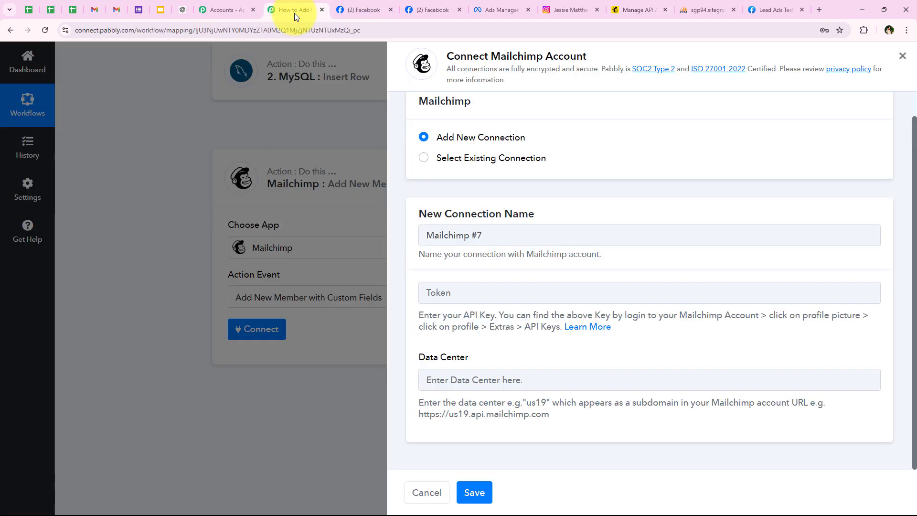
# Paste the copied Mailchimp API key into the Token field.
pyautogui.rightClick(460, 305)
pyautogui.rightClick(451, 291)
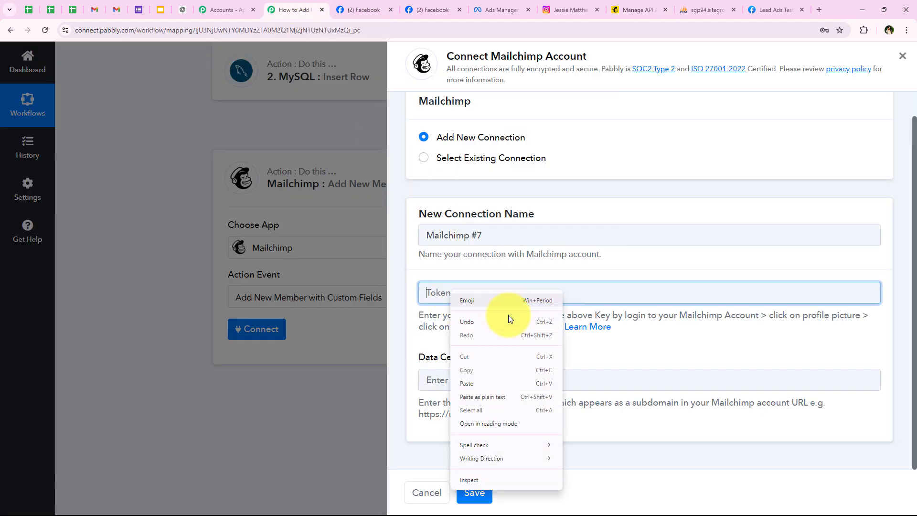
pyautogui.click(483, 384)
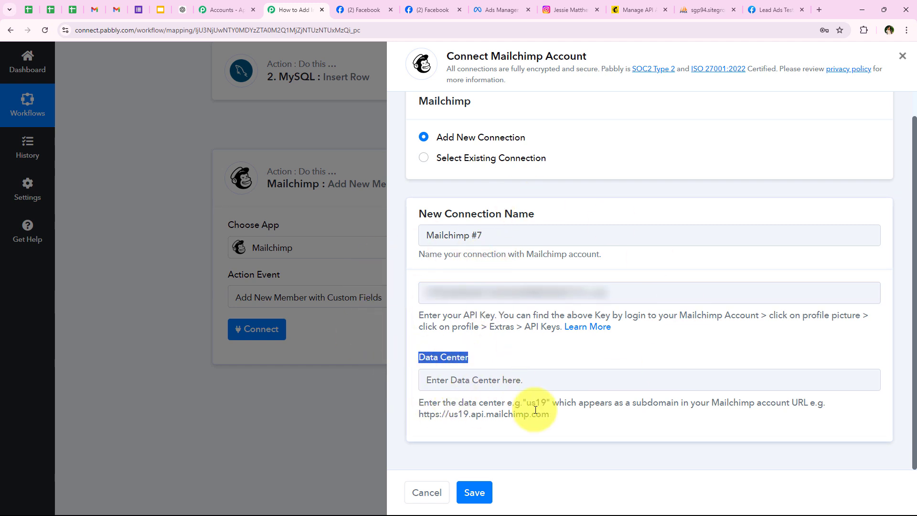
# Read the Data Center help text and example API address, then go to the Mailchimp API keys page.
pyautogui.click(543, 359)
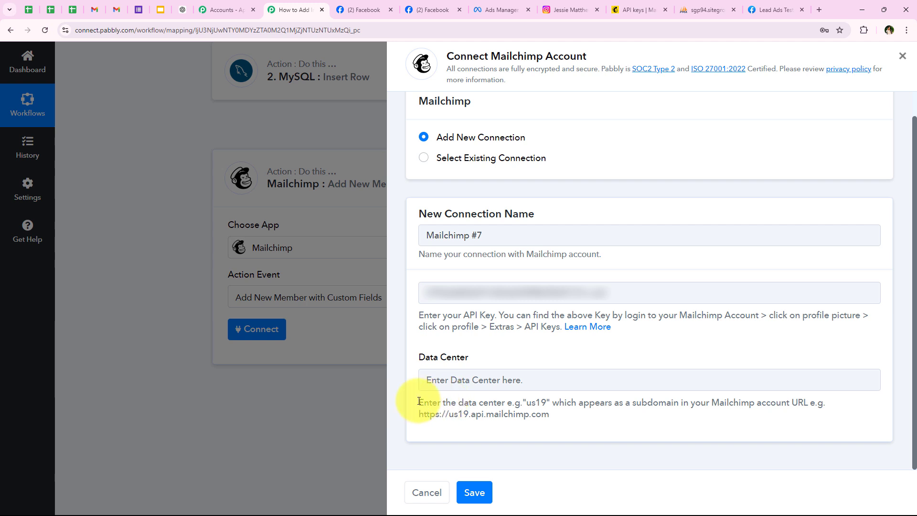
pyautogui.moveTo(419, 400); pyautogui.dragTo(592, 425)
pyautogui.click(583, 423)
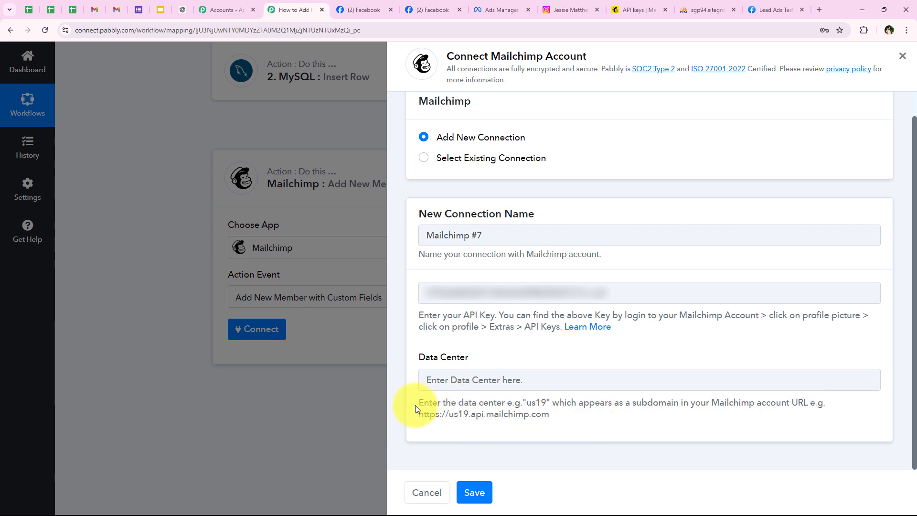
pyautogui.moveTo(419, 403); pyautogui.dragTo(804, 401)
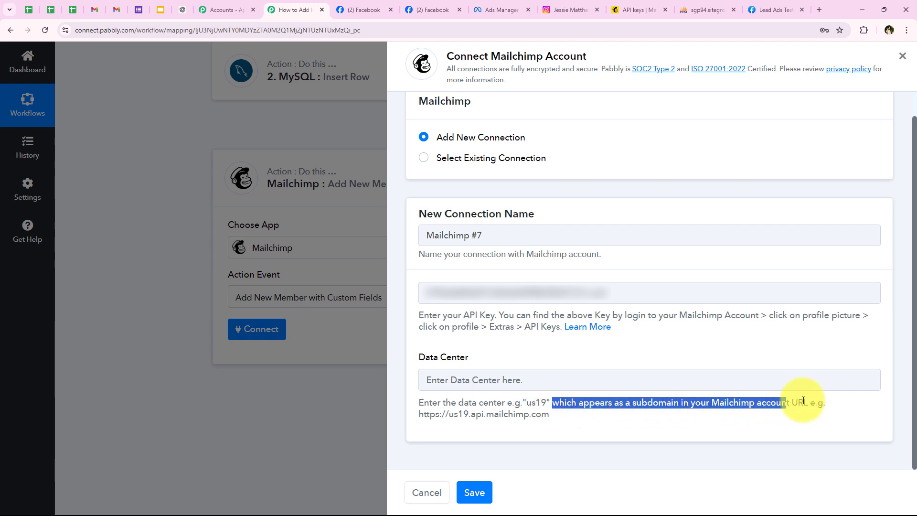
pyautogui.click(784, 411)
pyautogui.moveTo(416, 415); pyautogui.dragTo(610, 424)
pyautogui.click(573, 427)
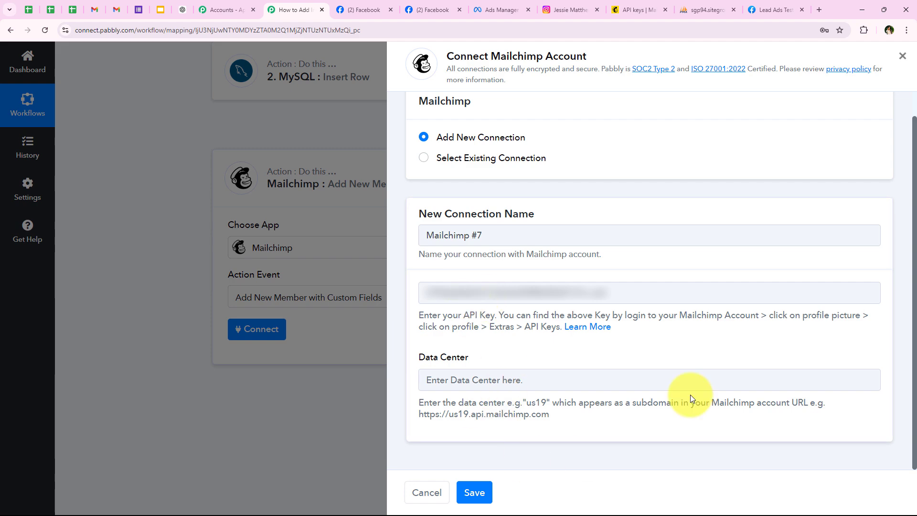
pyautogui.click(633, 9)
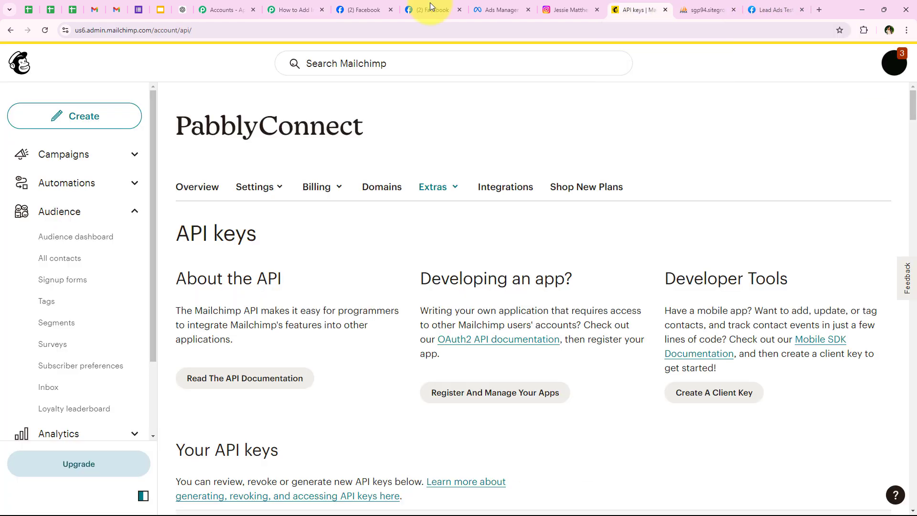
# Reveal the Mailchimp page's full web address to read its us6 data center subdomain.
pyautogui.click(172, 30)
pyautogui.click(83, 31)
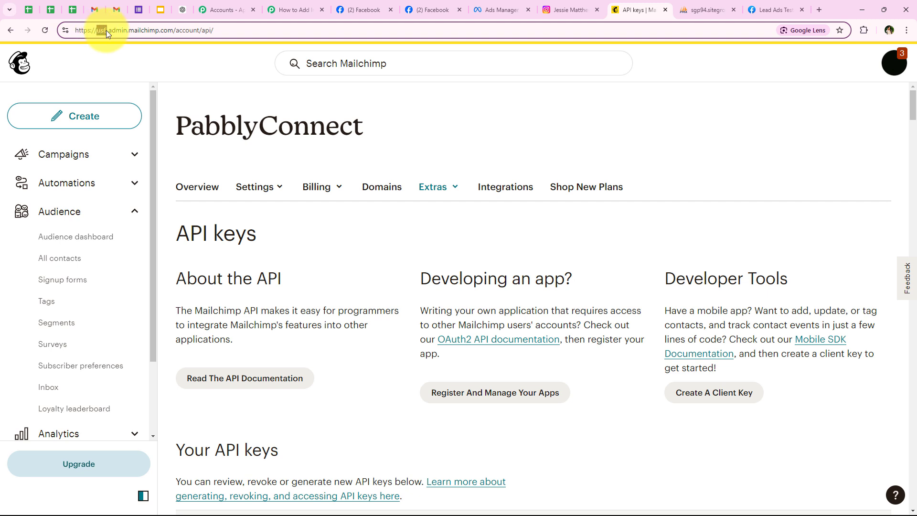
# Enter us6 as the Mailchimp #7 connection's Data Center and save the connection.
pyautogui.click(290, 10)
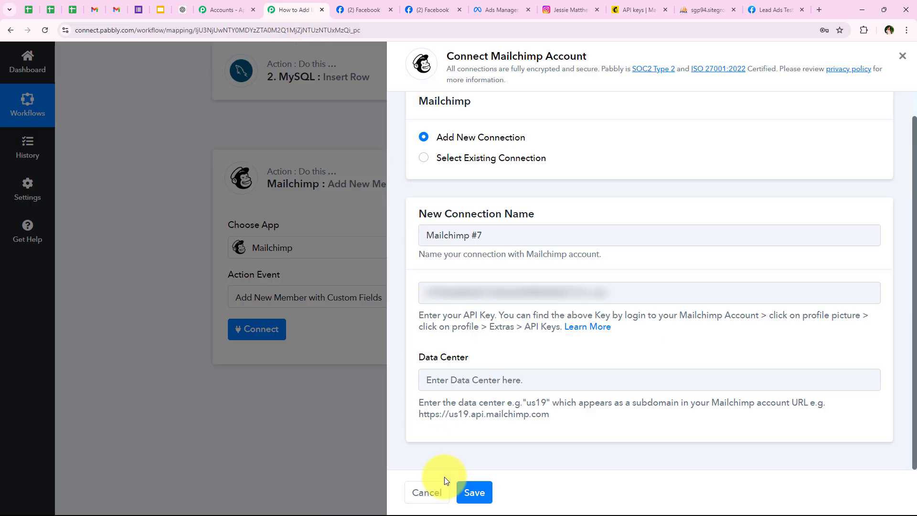
pyautogui.click(454, 381)
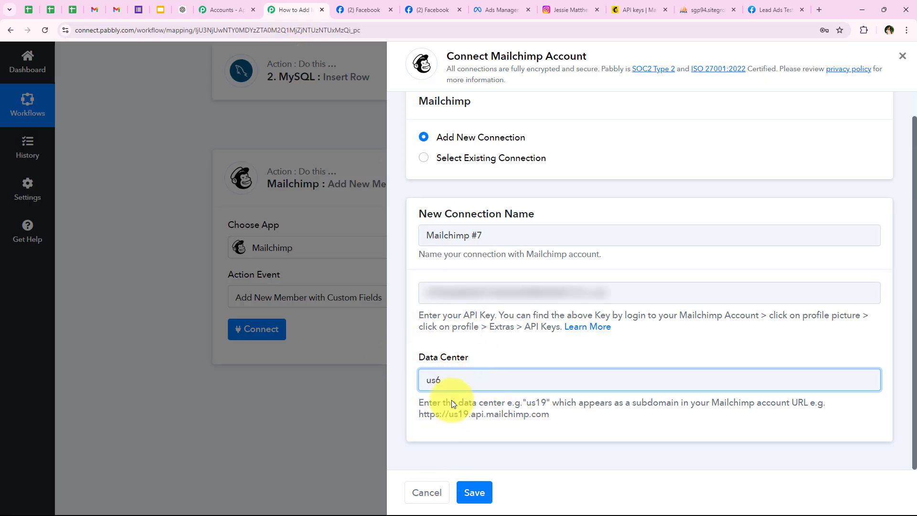
pyautogui.moveTo(452, 414); pyautogui.dragTo(461, 416)
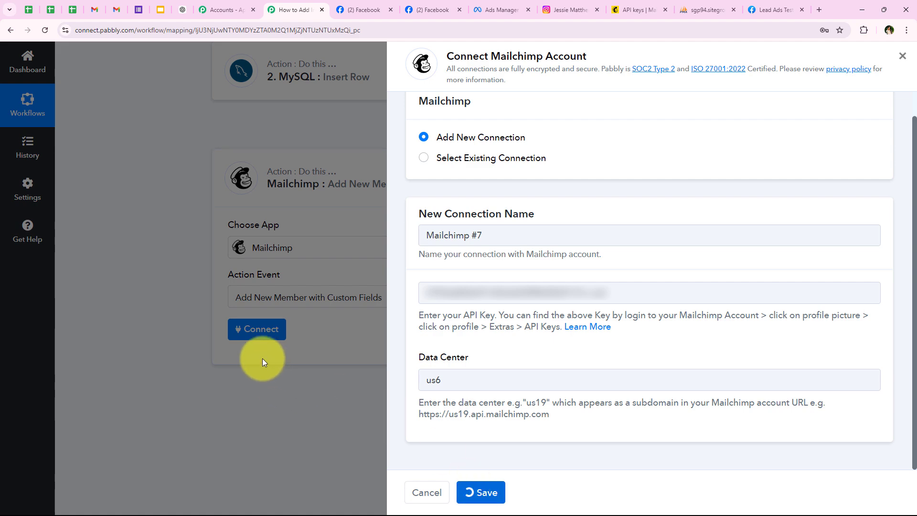
# Choose PabblyConnect as the Mailchimp audience list.
pyautogui.scroll(-2, 219, 308)
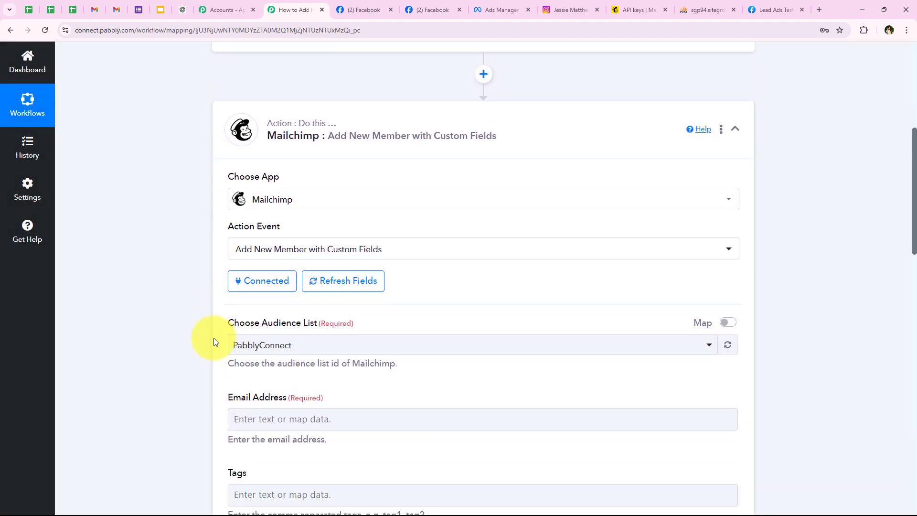
pyautogui.scroll(-2, 222, 276)
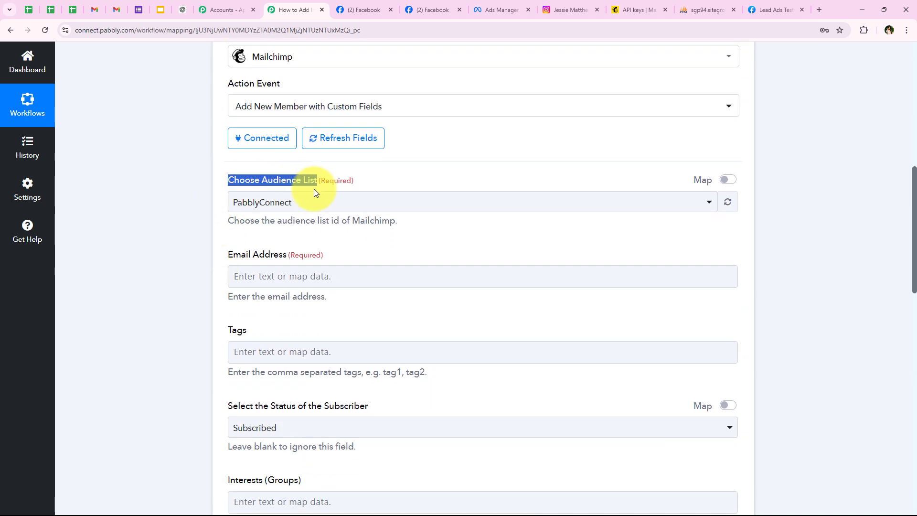
pyautogui.click(258, 202)
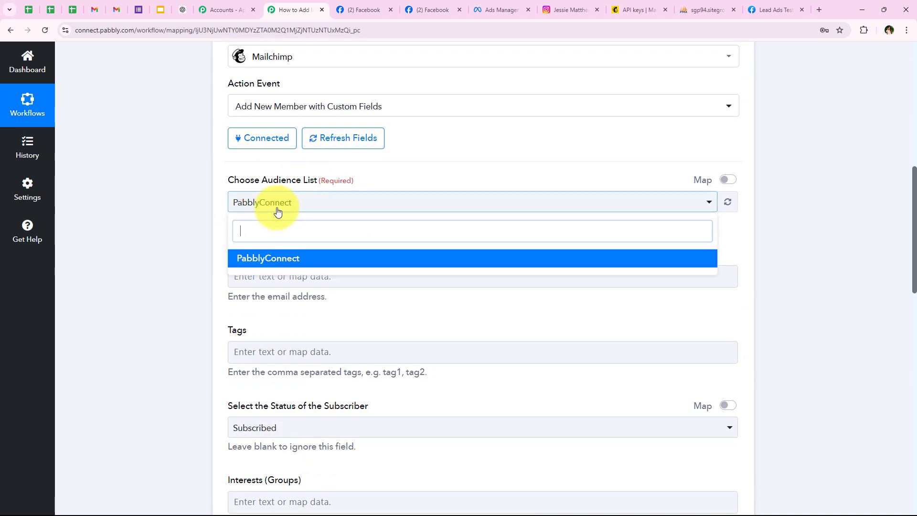
pyautogui.click(419, 259)
# Map the Instagram lead's Res4 Email into Email Address by searching 'em'.
pyautogui.scroll(-2, 221, 238)
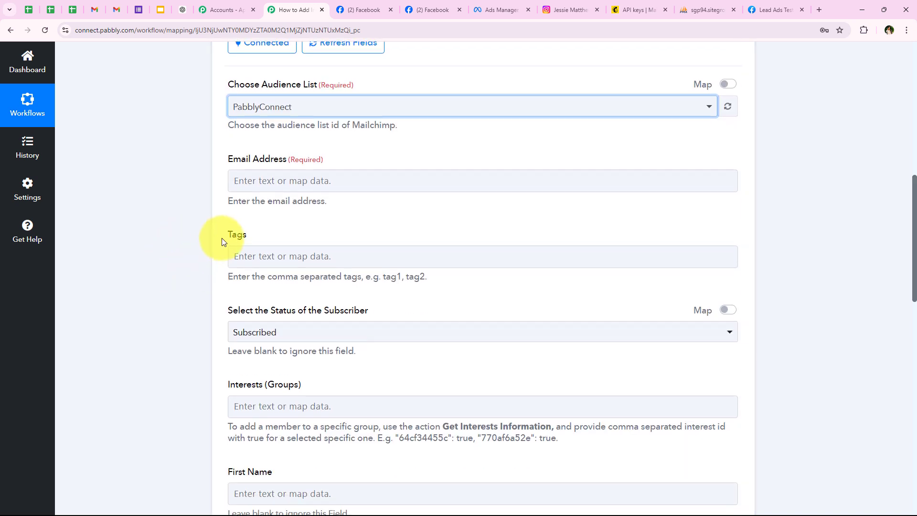
pyautogui.moveTo(230, 162); pyautogui.dragTo(300, 160)
pyautogui.click(241, 180)
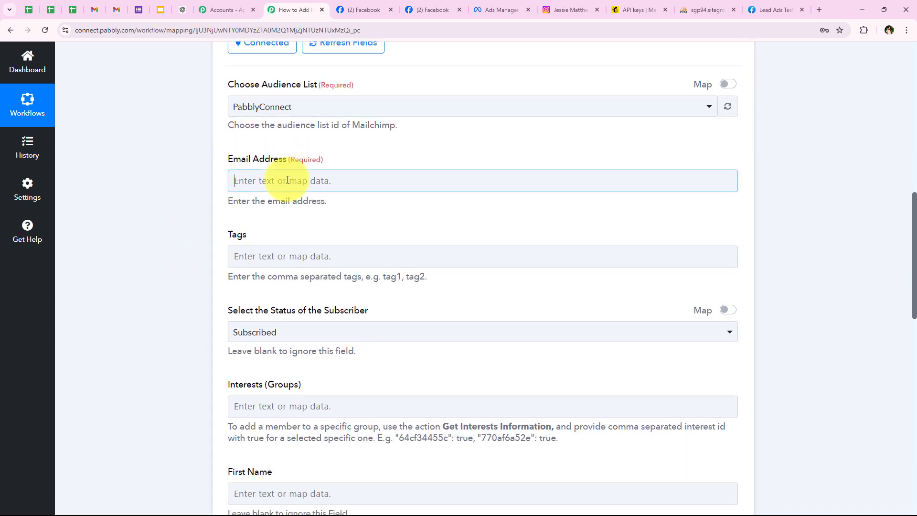
pyautogui.click(258, 231)
pyautogui.write('em')
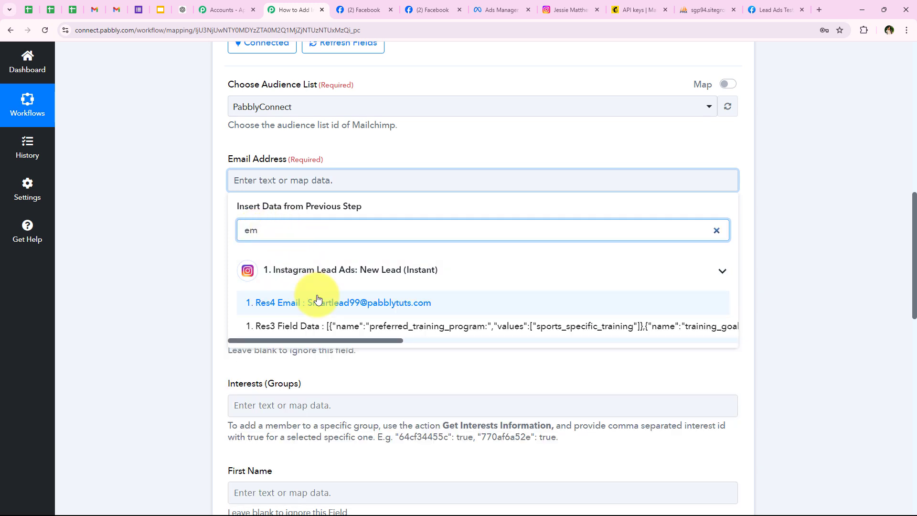
pyautogui.click(314, 302)
pyautogui.click(178, 140)
pyautogui.scroll(-1, 242, 246)
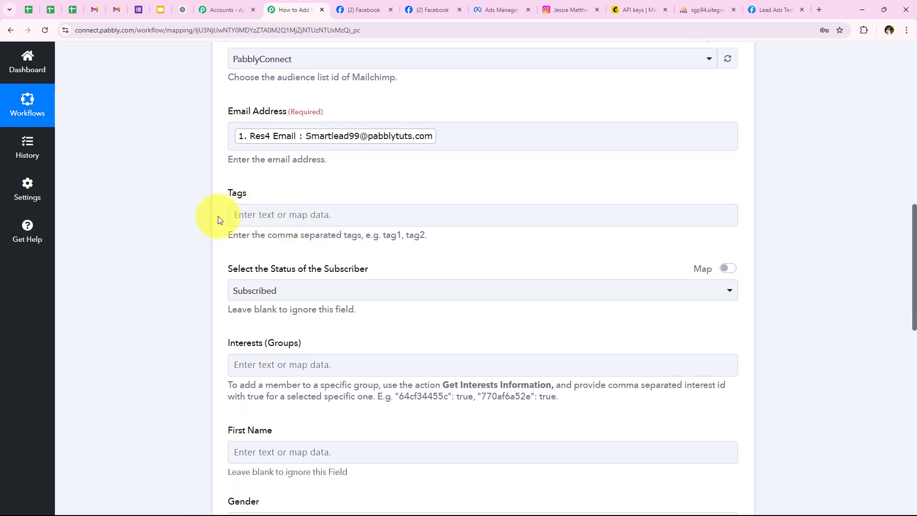
pyautogui.click(241, 214)
pyautogui.scroll(3, 301, 213)
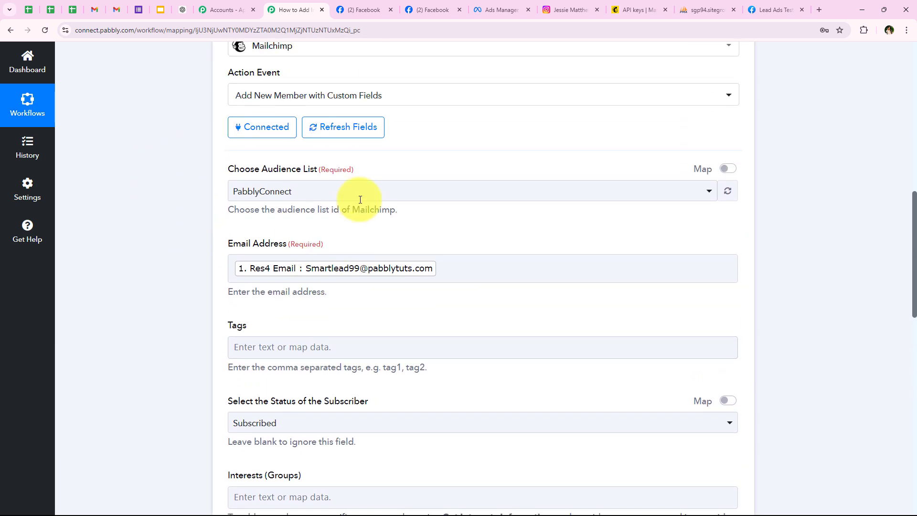
pyautogui.scroll(-2, 282, 162)
pyautogui.scroll(-3, 281, 181)
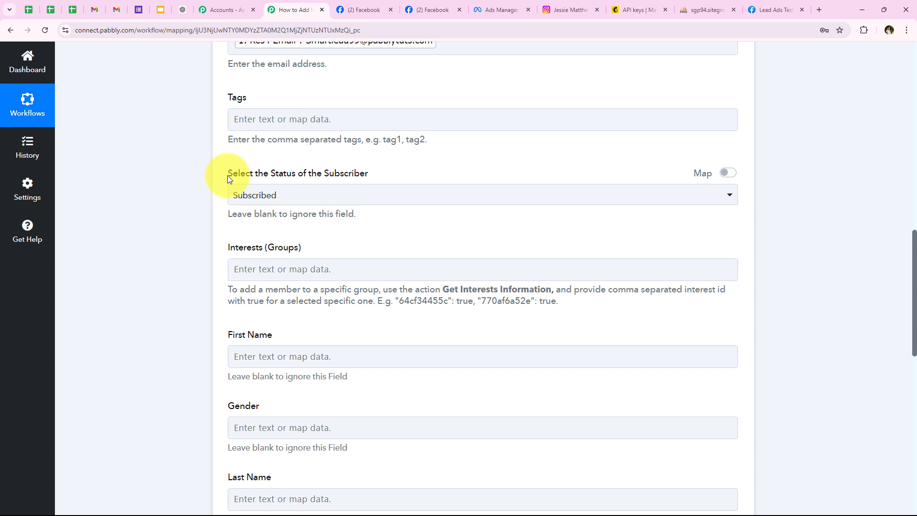
# Leave the subscriber status set to Subscribed and skip Interests (Groups).
pyautogui.moveTo(227, 176); pyautogui.dragTo(351, 176)
pyautogui.click(306, 197)
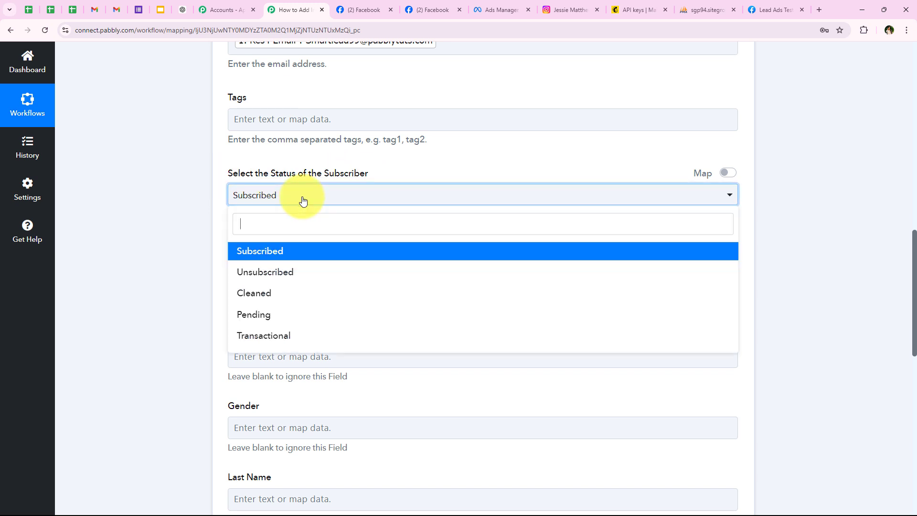
pyautogui.click(255, 257)
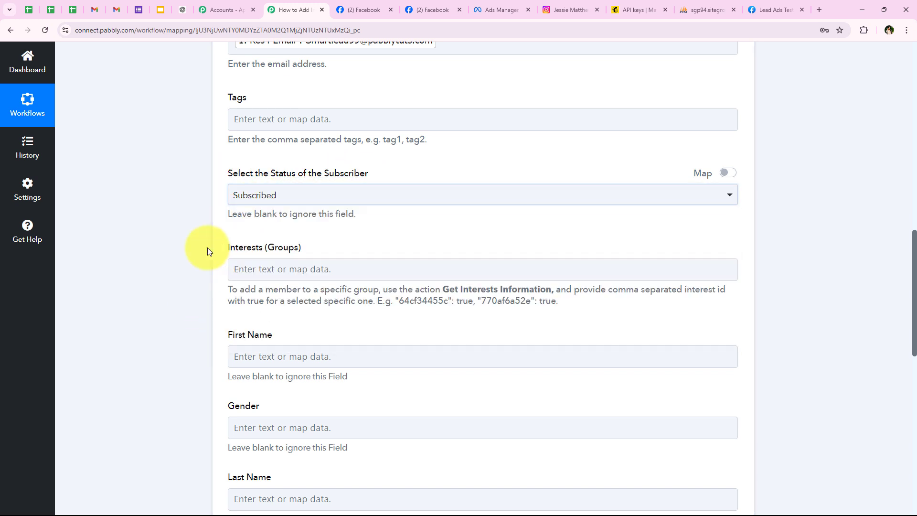
pyautogui.scroll(-1, 182, 258)
pyautogui.moveTo(229, 207); pyautogui.dragTo(340, 209)
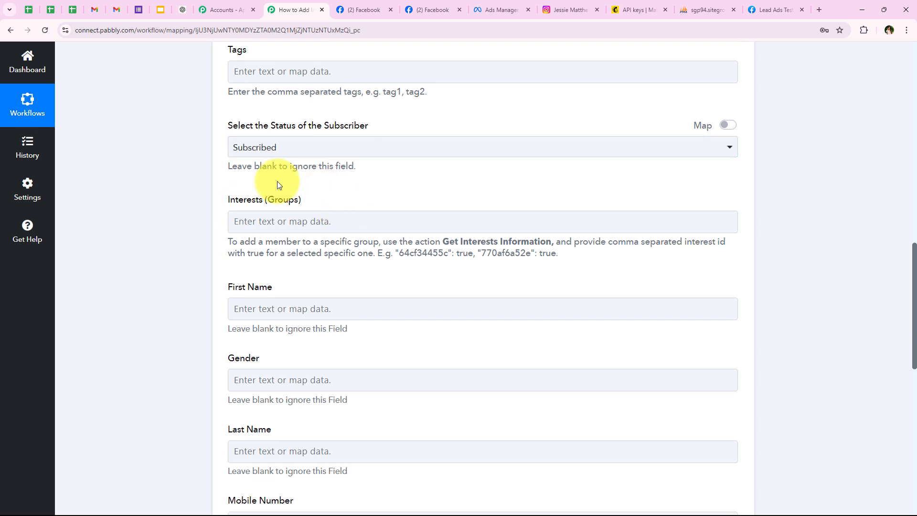
pyautogui.click(384, 216)
pyautogui.scroll(-2, 384, 215)
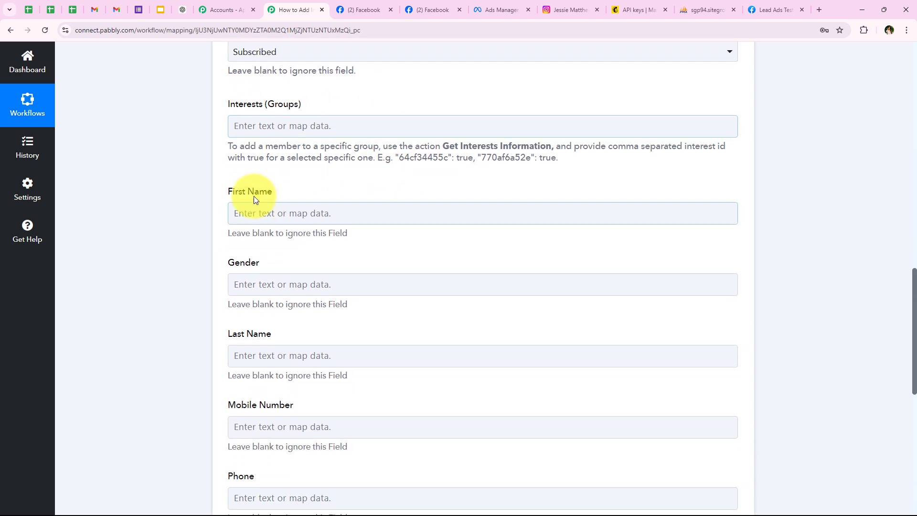
pyautogui.click(273, 213)
# Map the lead's first name into First Name by searching 'firs'.
pyautogui.scroll(1, 232, 232)
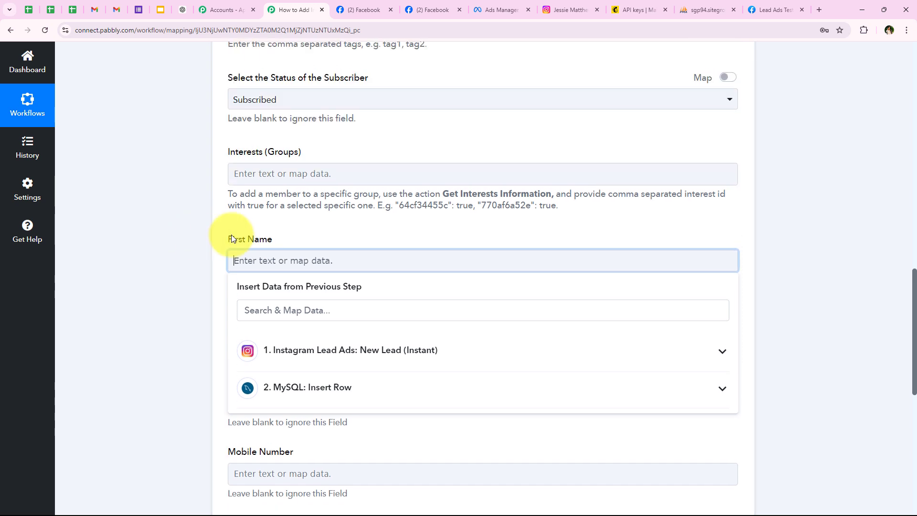
pyautogui.scroll(-2, 199, 269)
pyautogui.scroll(-1, 200, 269)
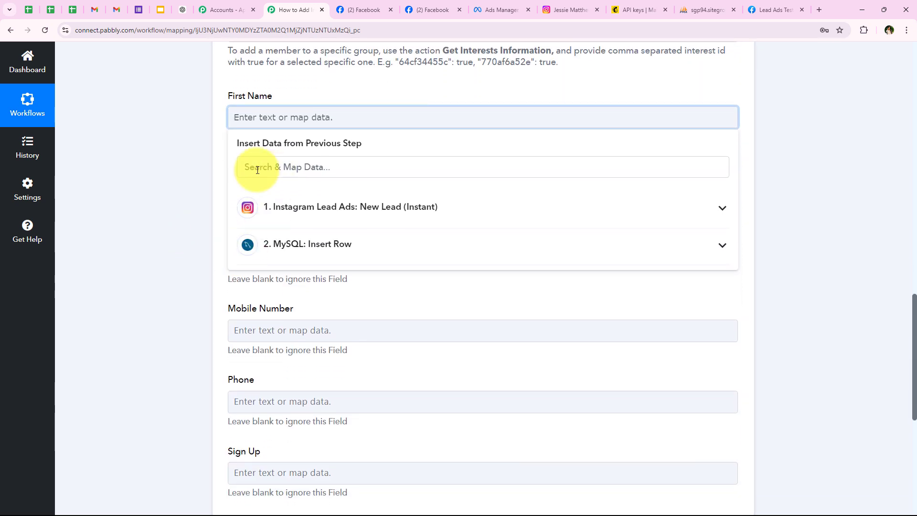
pyautogui.click(257, 168)
pyautogui.write('firs')
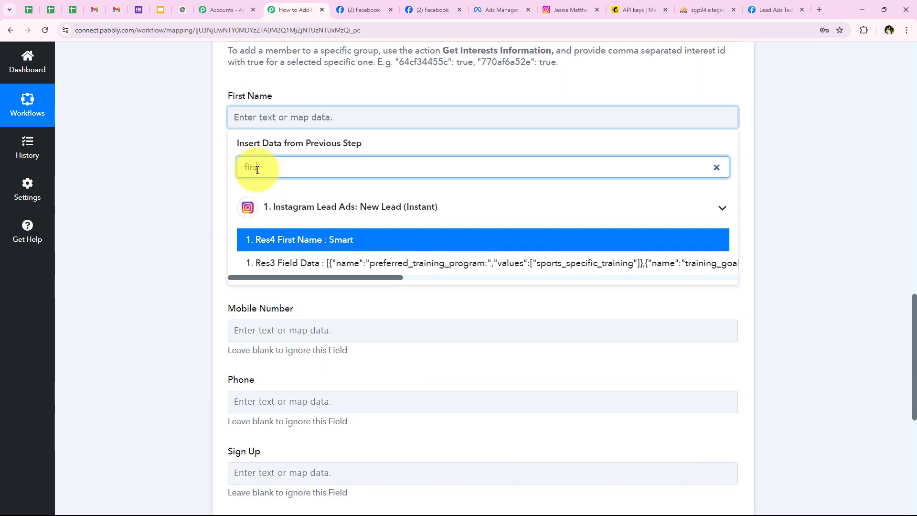
pyautogui.click(245, 239)
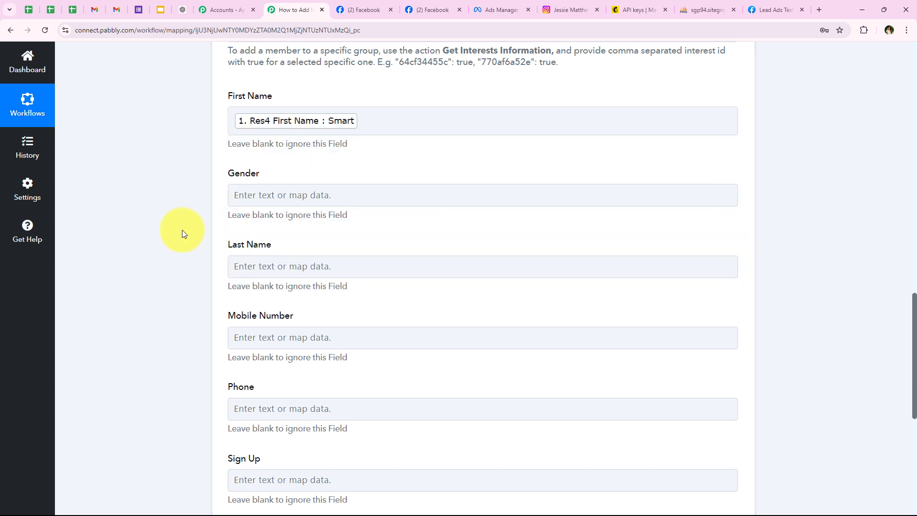
pyautogui.moveTo(226, 175); pyautogui.dragTo(271, 182)
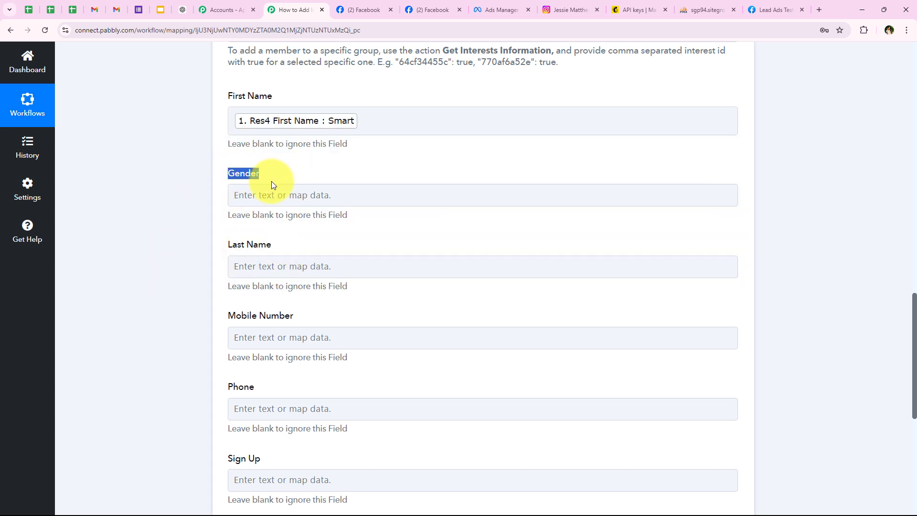
pyautogui.click(206, 228)
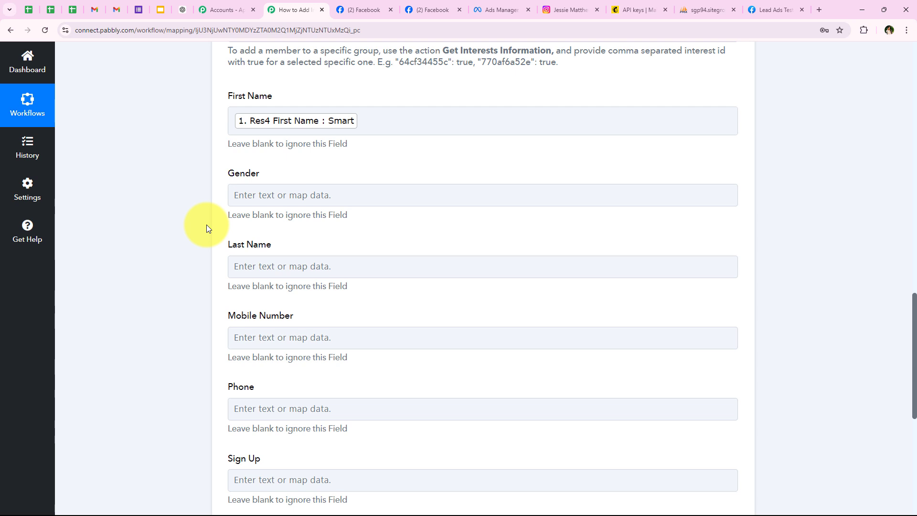
pyautogui.scroll(-2, 207, 224)
# Map the lead's last name into Last Name by searching 'la'.
pyautogui.click(243, 175)
pyautogui.click(259, 222)
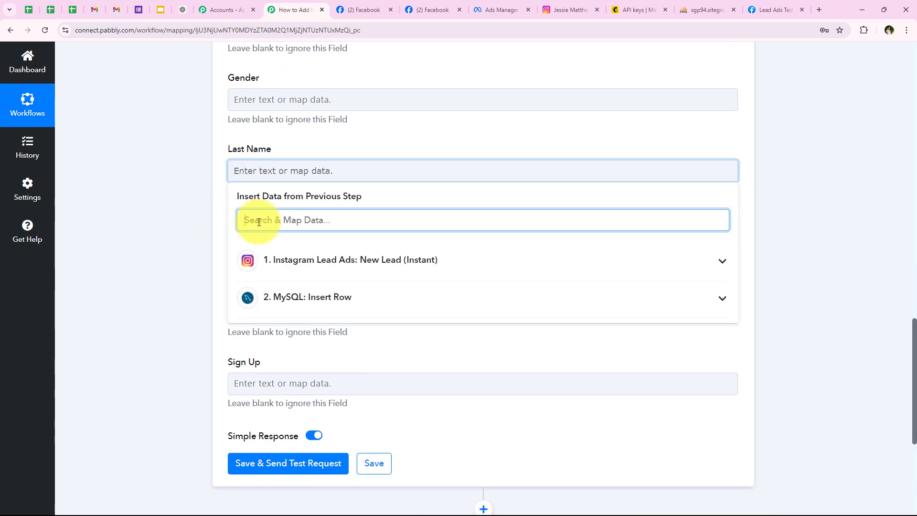
pyautogui.write('last')
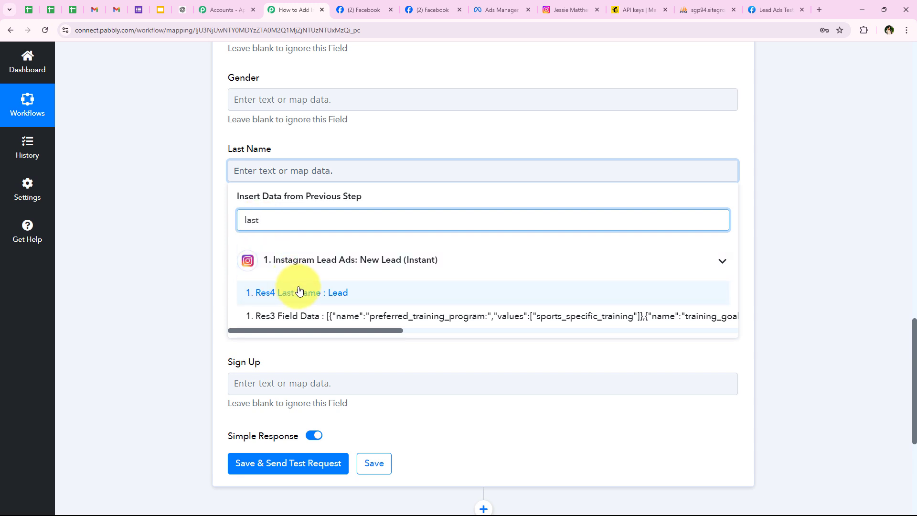
pyautogui.click(299, 292)
pyautogui.click(185, 216)
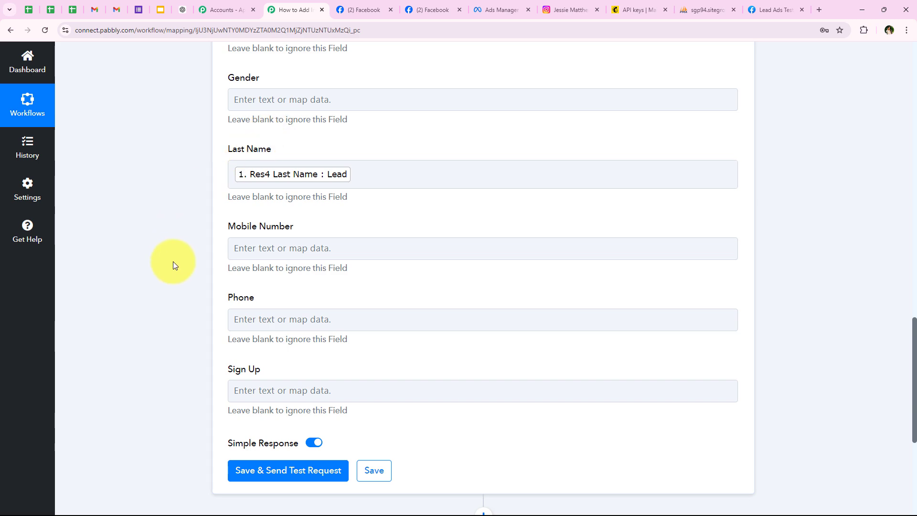
# Insert the lead's Res4 Phone Number into Mobile Number by searching 'nu', then review the fields.
pyautogui.scroll(-1, 173, 261)
pyautogui.click(287, 200)
pyautogui.write('nu')
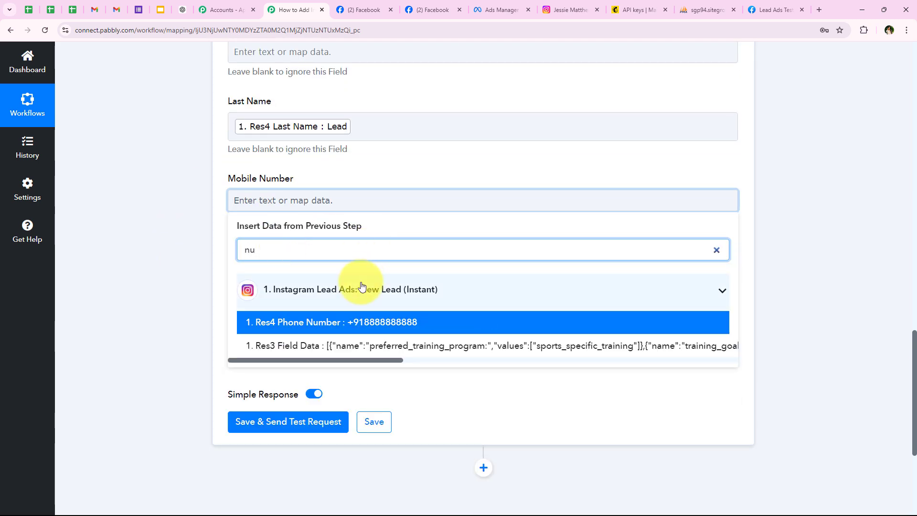
pyautogui.click(357, 322)
pyautogui.click(145, 271)
pyautogui.scroll(2, 178, 345)
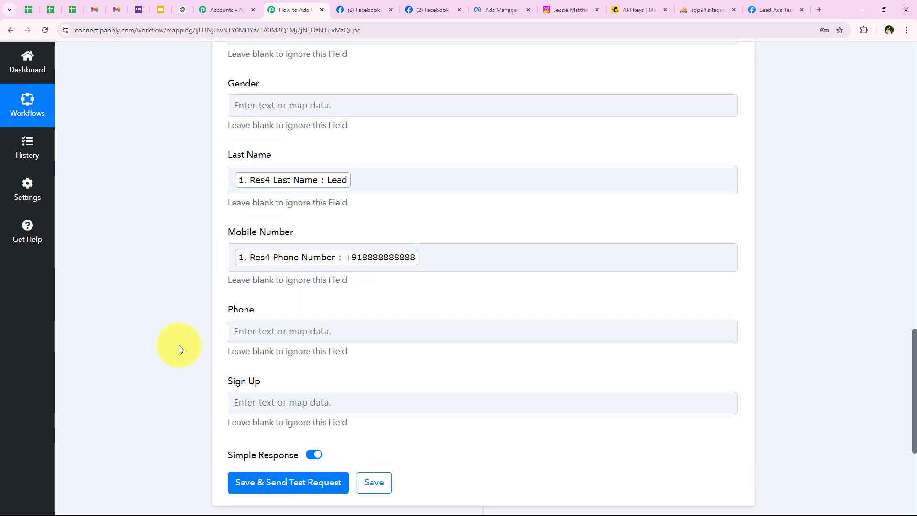
pyautogui.scroll(-2, 283, 218)
pyautogui.scroll(1, 159, 319)
pyautogui.scroll(10, 159, 318)
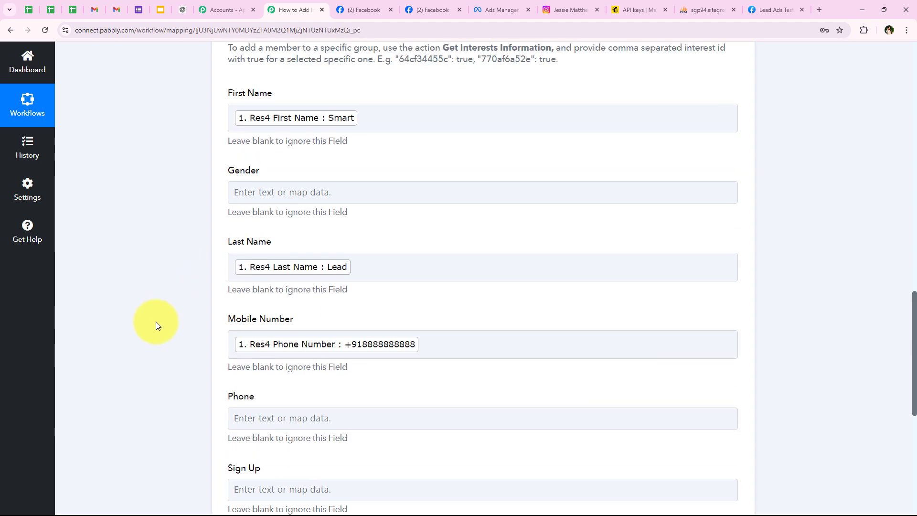
pyautogui.scroll(-8, 178, 250)
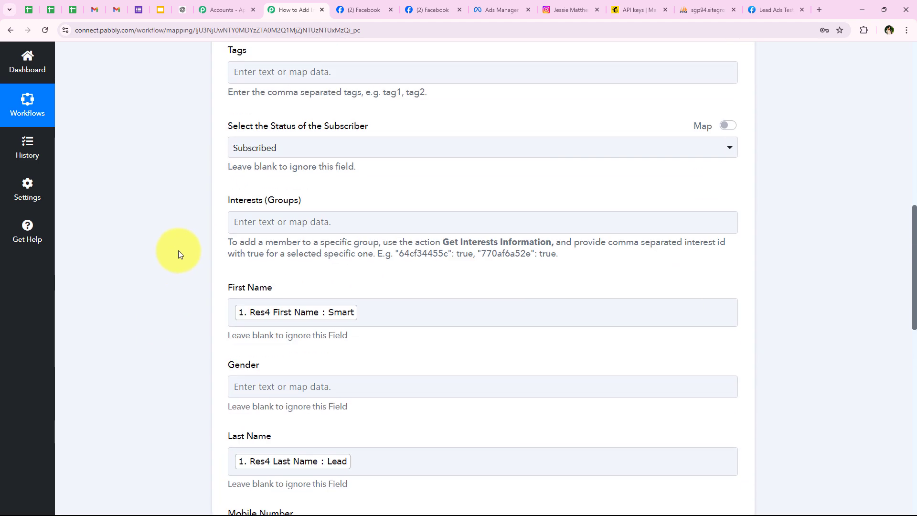
pyautogui.scroll(-6, 179, 253)
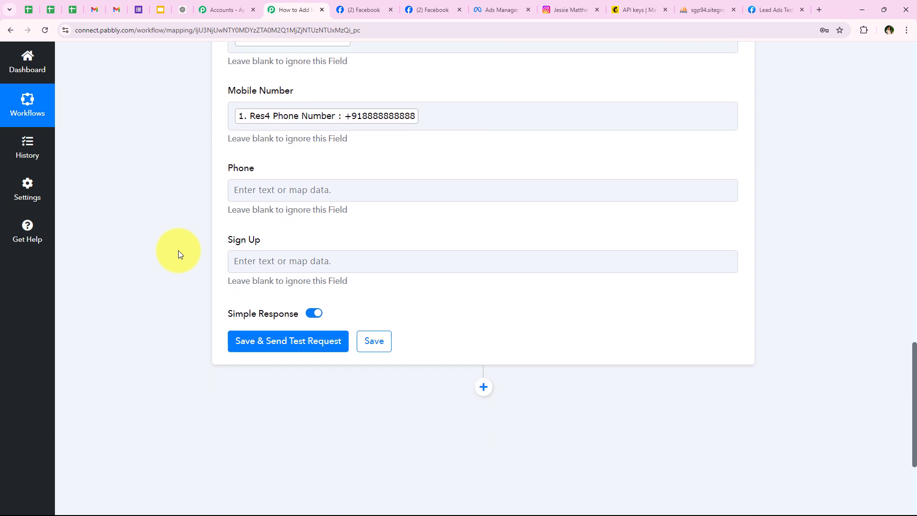
pyautogui.scroll(2, 276, 318)
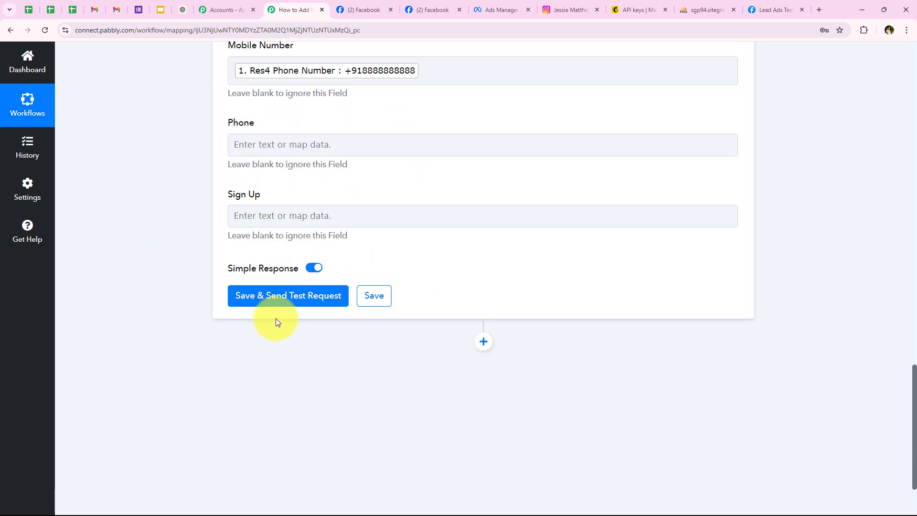
# Save the Mailchimp step and send a test request, checking the subscribed-member response.
pyautogui.click(279, 308)
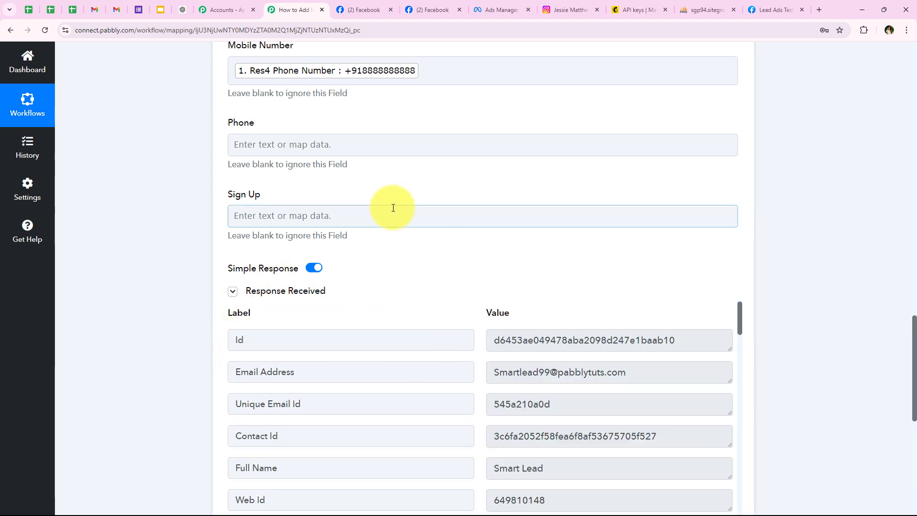
pyautogui.scroll(-1, 191, 331)
pyautogui.scroll(-1, 191, 334)
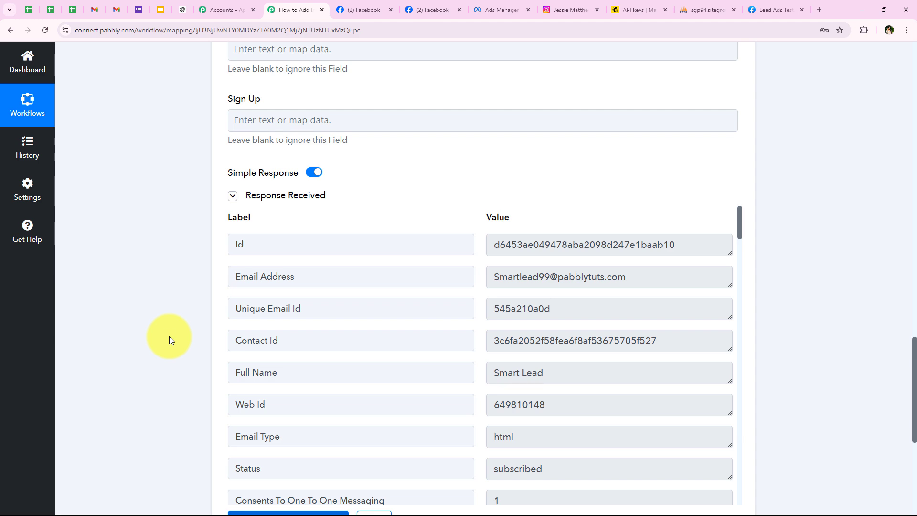
pyautogui.scroll(20, 170, 337)
# Collapse the Mailchimp step.
pyautogui.moveTo(300, 442); pyautogui.dragTo(234, 404)
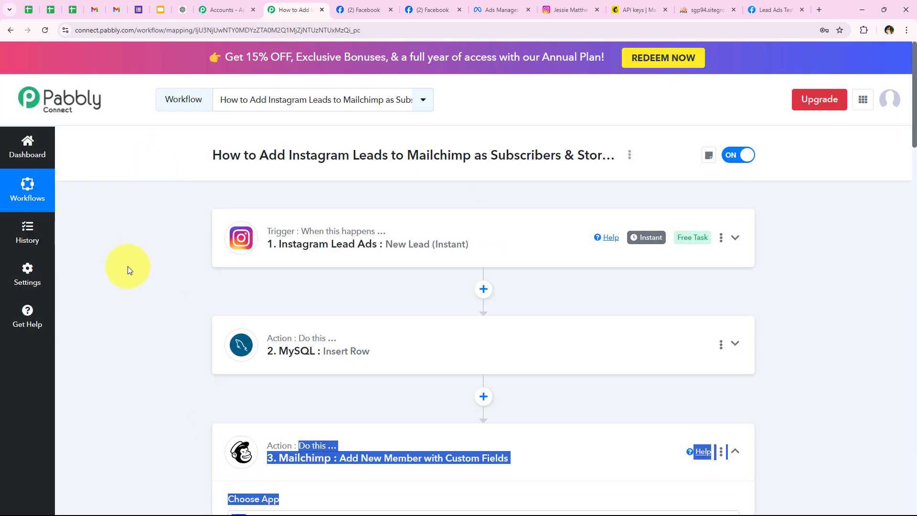
pyautogui.click(409, 460)
pyautogui.scroll(-2, 156, 362)
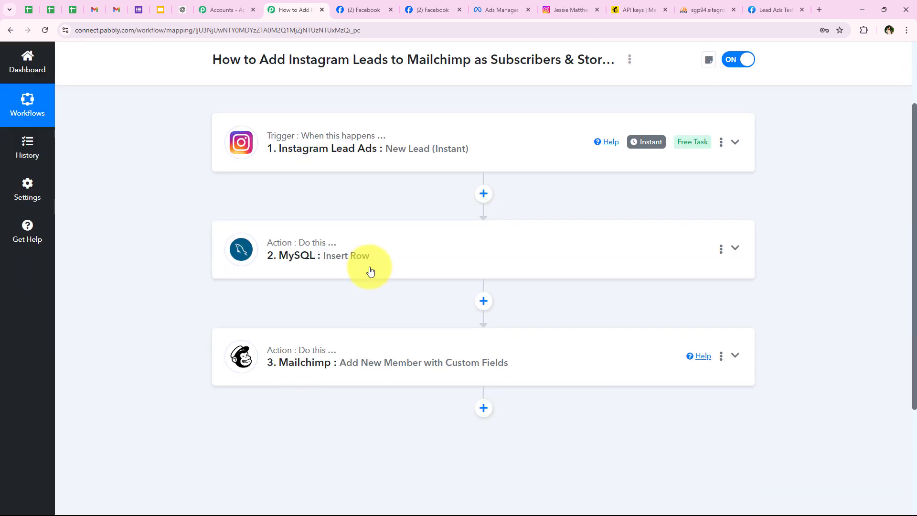
pyautogui.scroll(2, 161, 400)
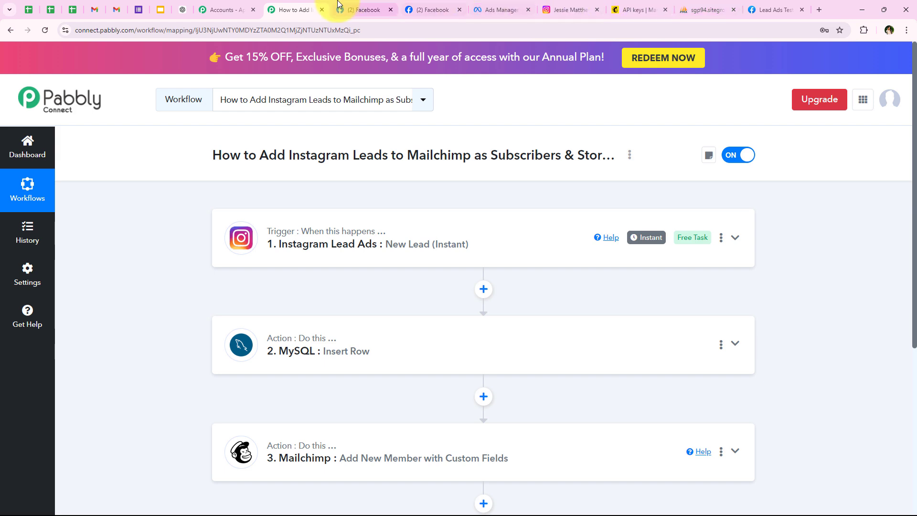
pyautogui.click(638, 10)
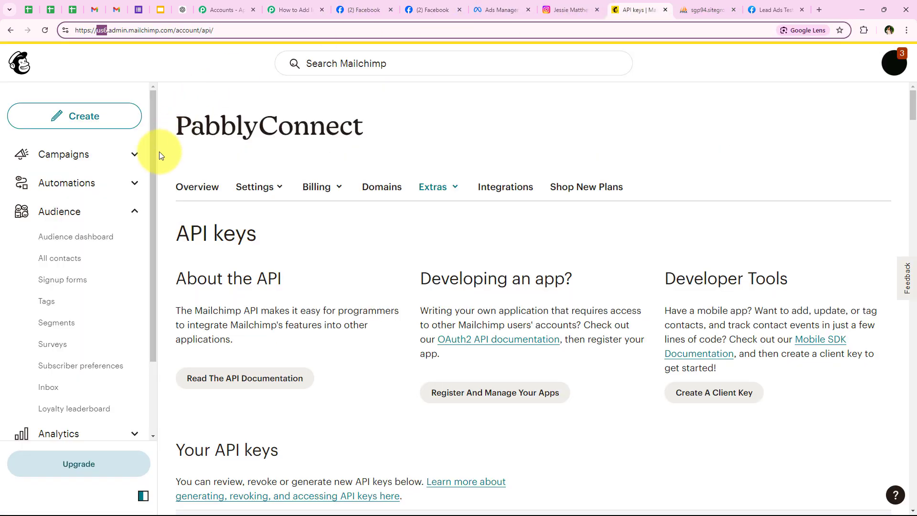
pyautogui.click(42, 211)
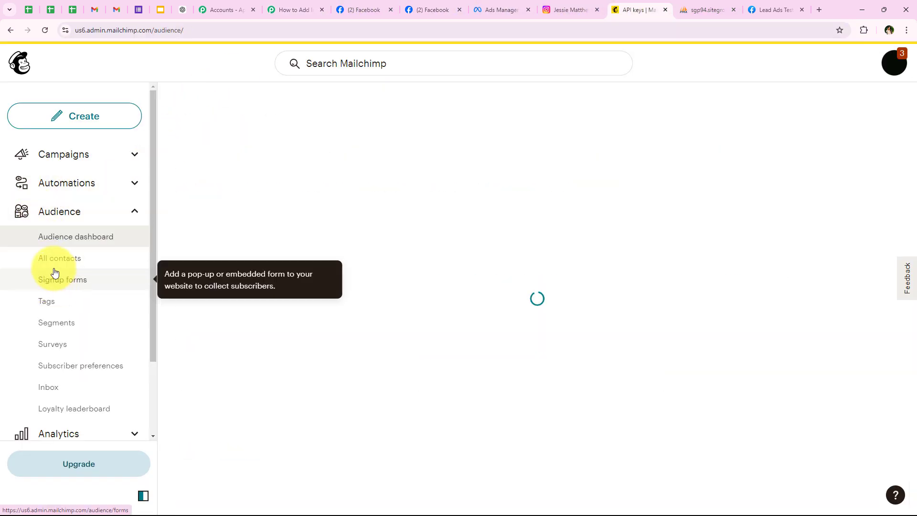
pyautogui.click(51, 259)
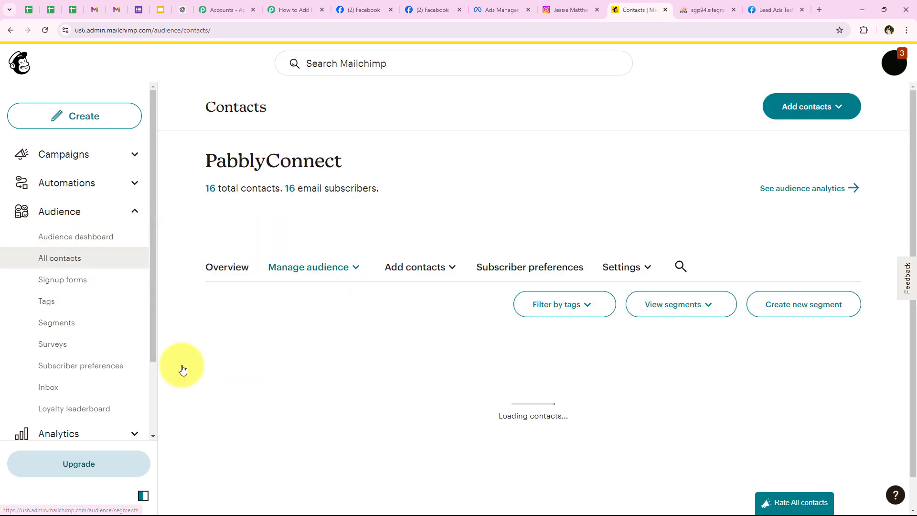
pyautogui.scroll(-4, 418, 208)
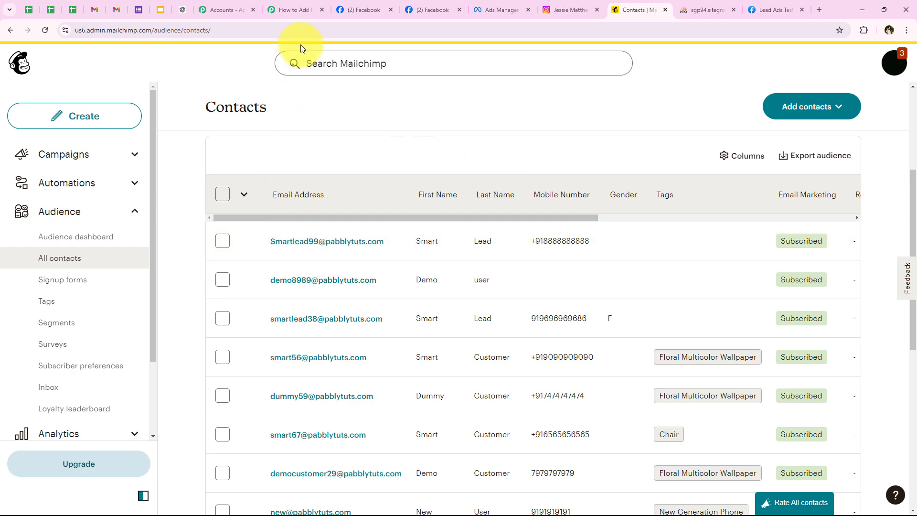
pyautogui.click(295, 9)
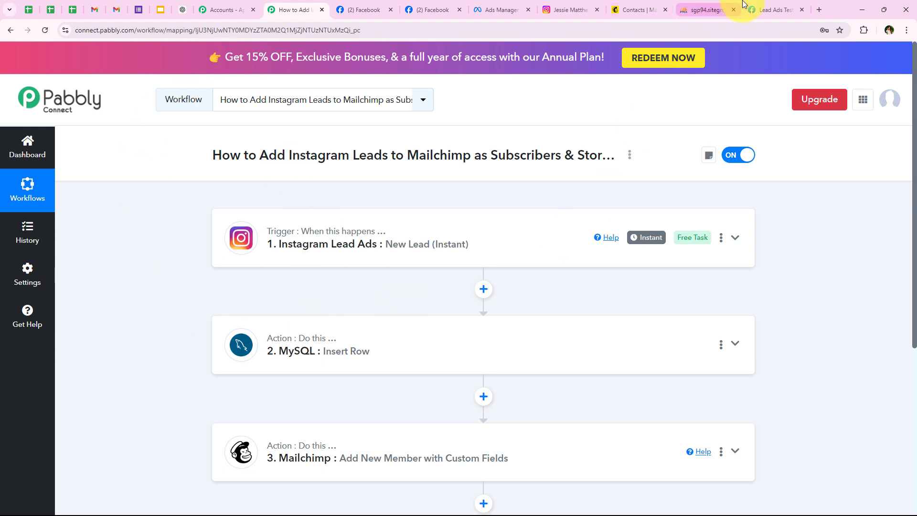
# Delete the previous test lead in the Lead Ads Testing Tool and reload the page.
pyautogui.click(702, 9)
pyautogui.click(769, 10)
pyautogui.click(352, 248)
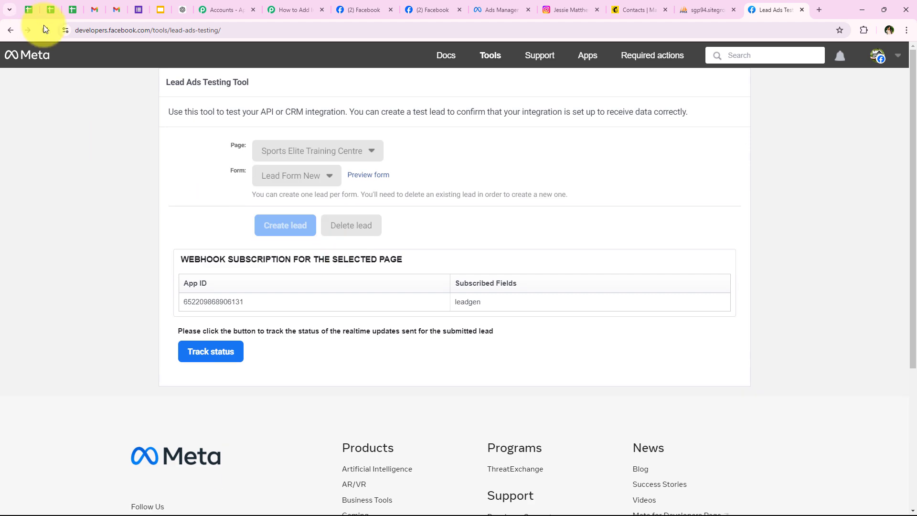
pyautogui.click(44, 27)
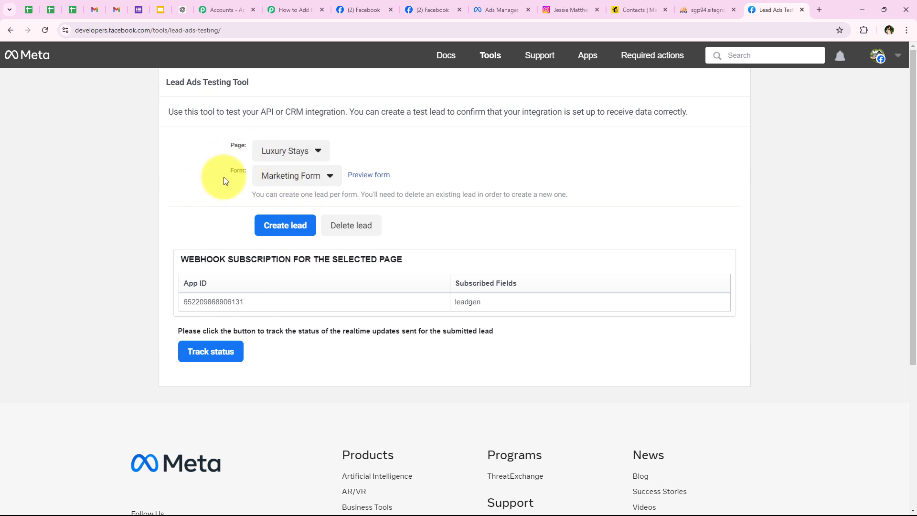
# Select page Sports Elite Training Centre with Lead Form New and preview the form.
pyautogui.click(262, 157)
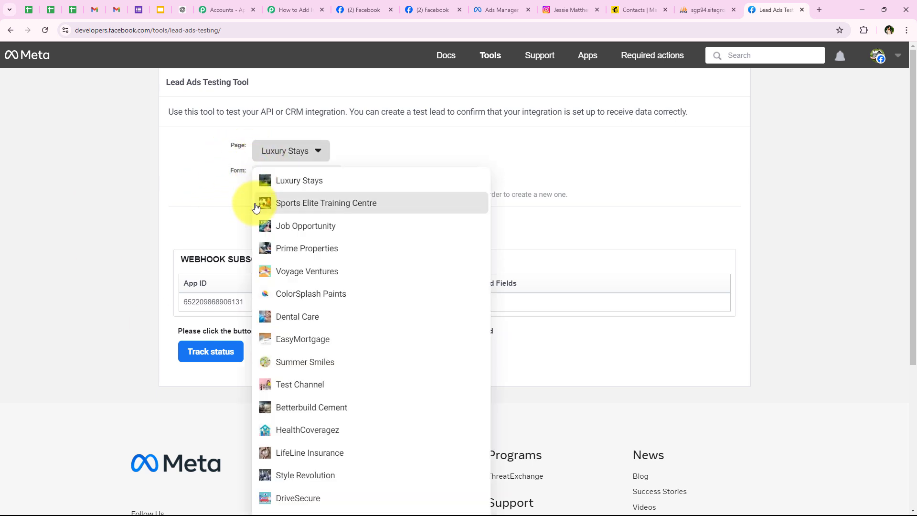
pyautogui.click(256, 207)
pyautogui.click(266, 183)
pyautogui.click(269, 193)
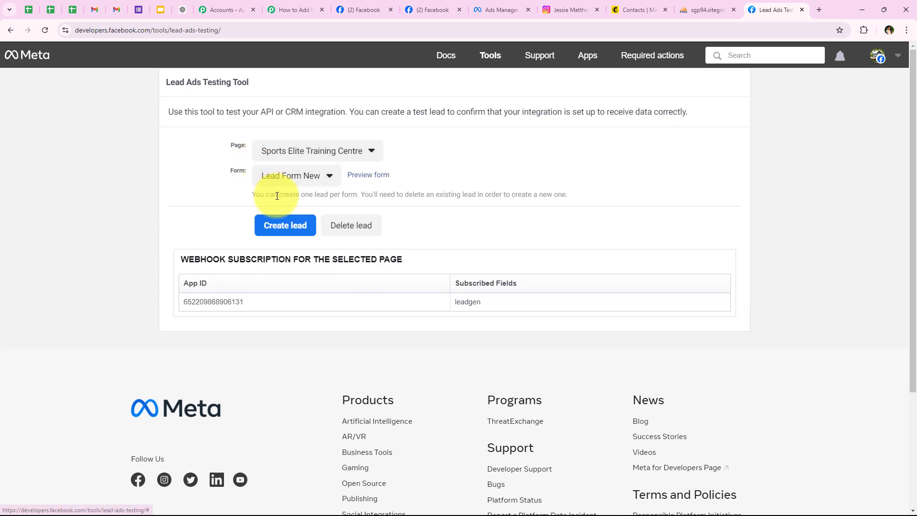
pyautogui.click(371, 177)
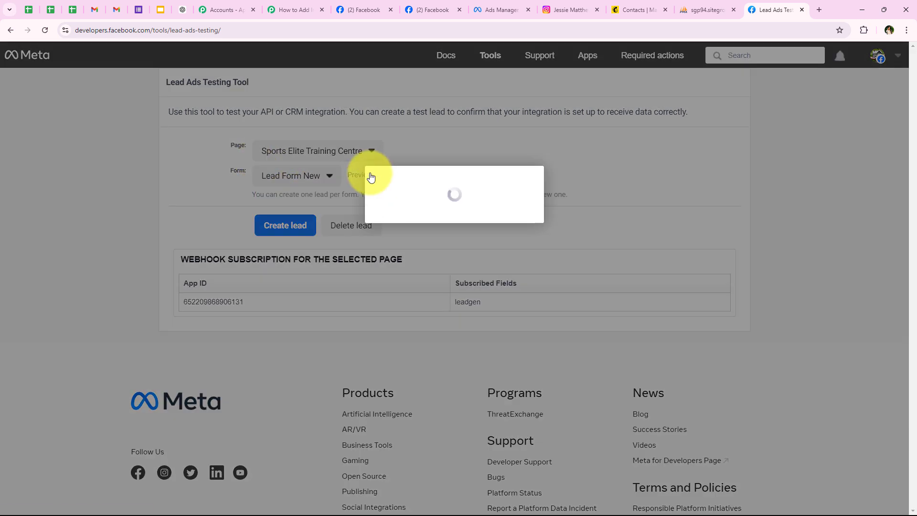
# Choose Youth Training as the program and Muscle Building as the goal.
pyautogui.moveTo(319, 358); pyautogui.dragTo(404, 386)
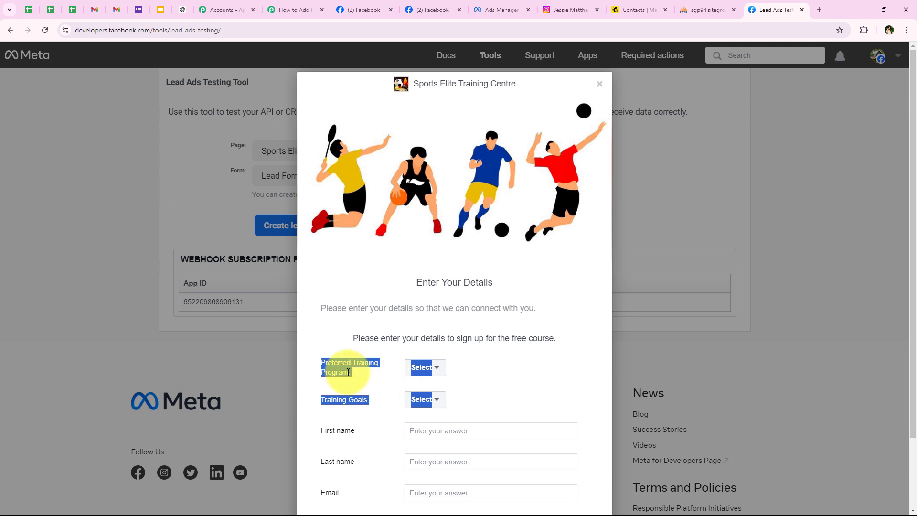
pyautogui.click(318, 395)
pyautogui.click(368, 381)
pyautogui.scroll(-2, 389, 245)
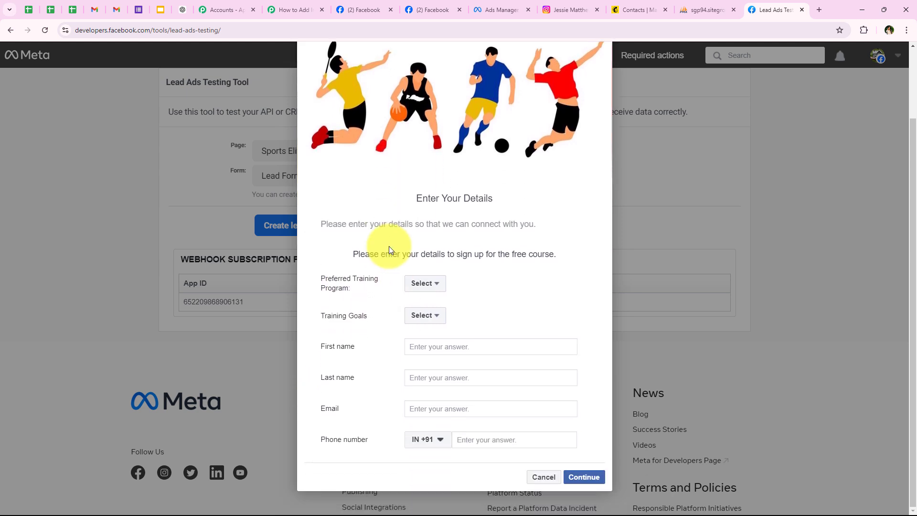
pyautogui.click(426, 284)
pyautogui.click(440, 343)
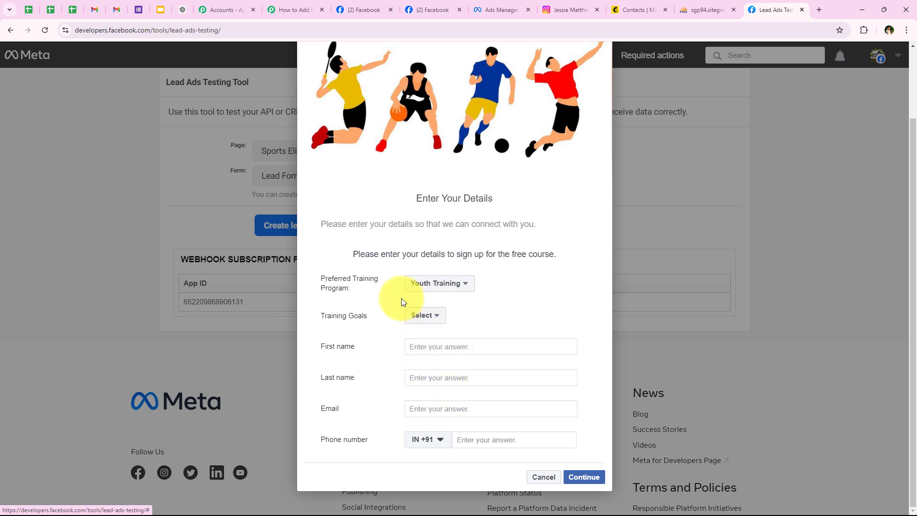
pyautogui.click(424, 316)
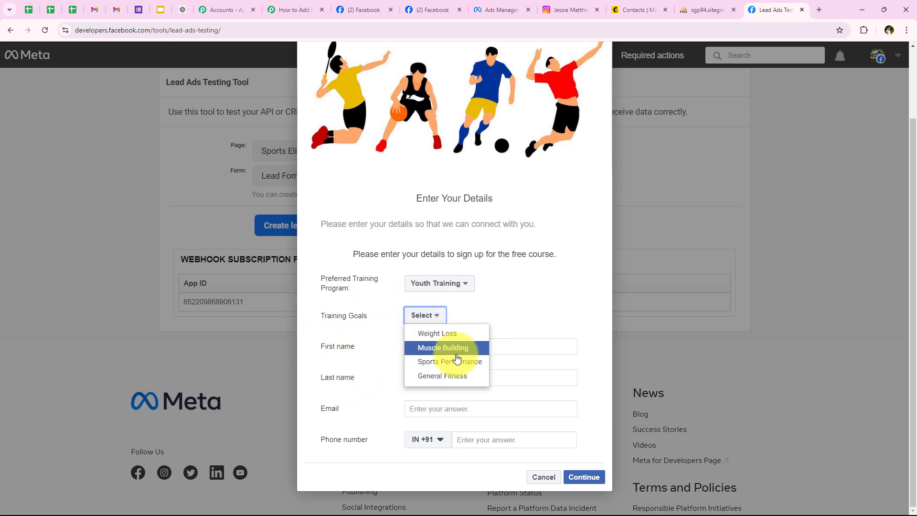
pyautogui.click(423, 347)
# Enter first name 'Test', last name 'Lead' and a test e-mail address.
pyautogui.moveTo(307, 355); pyautogui.dragTo(395, 348)
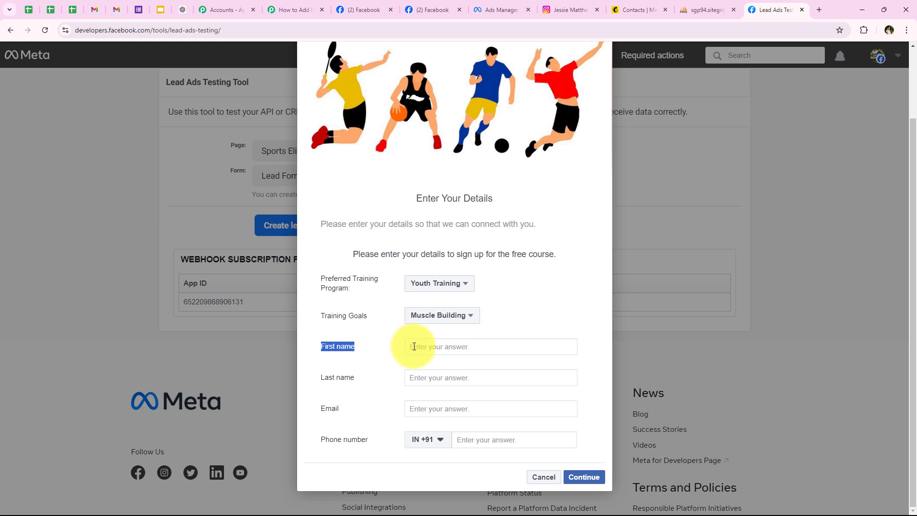
pyautogui.click(415, 346)
pyautogui.press('capslock')
pyautogui.write('T')
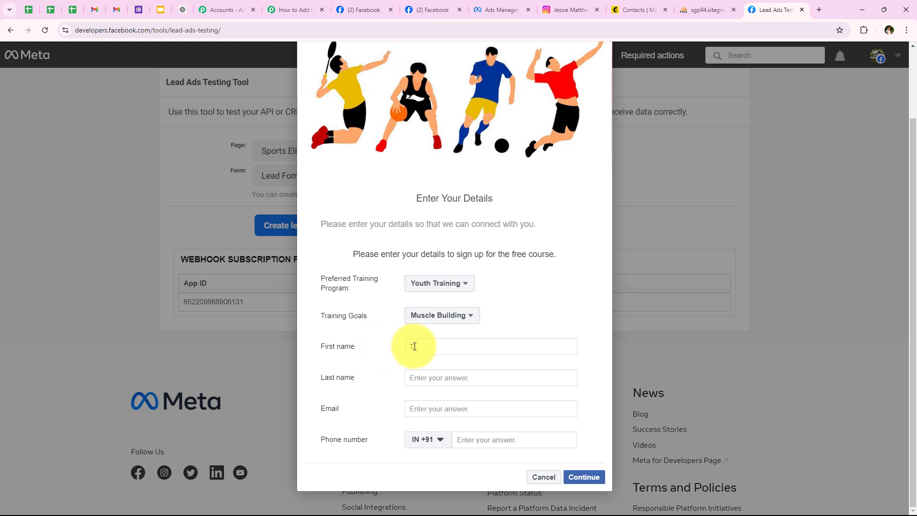
pyautogui.press('capslock')
pyautogui.write('est')
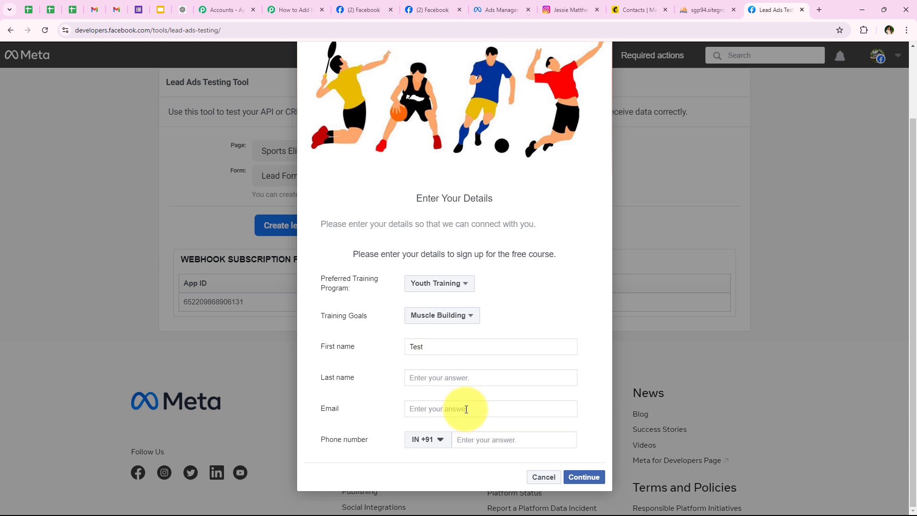
pyautogui.click(469, 380)
pyautogui.write('Lead')
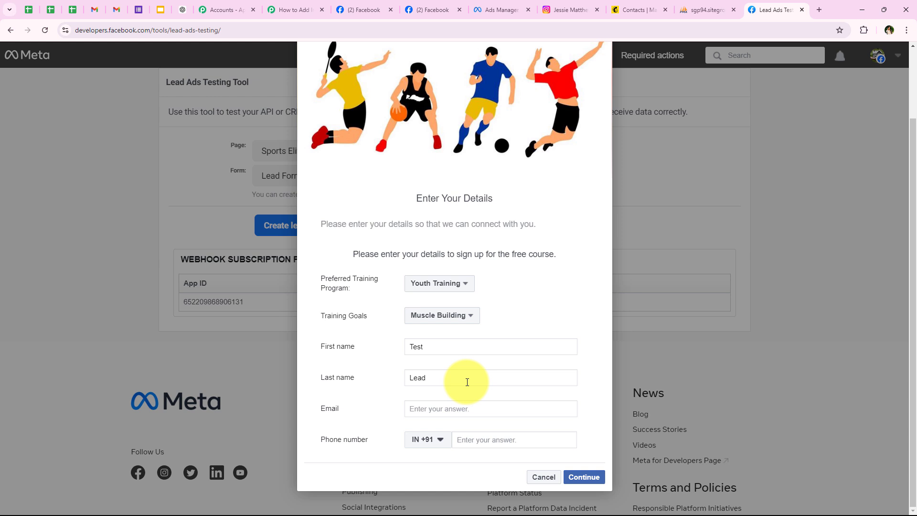
pyautogui.click(457, 412)
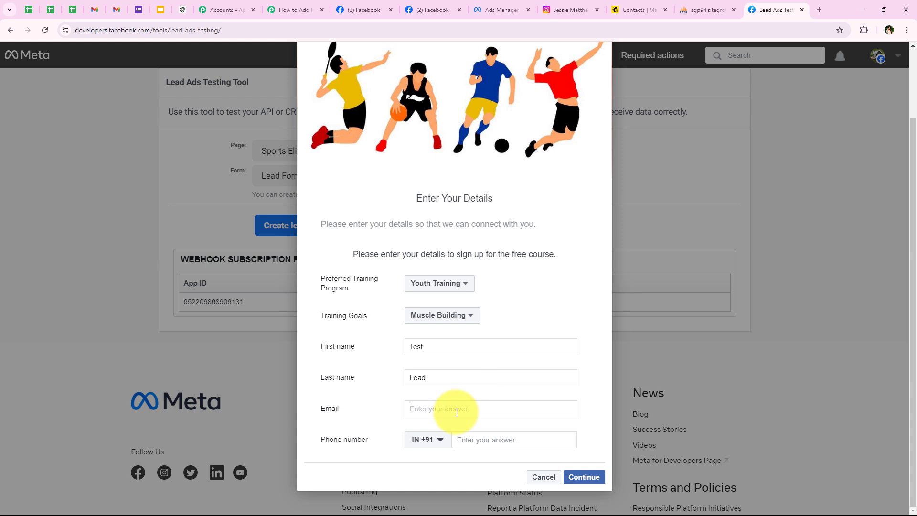
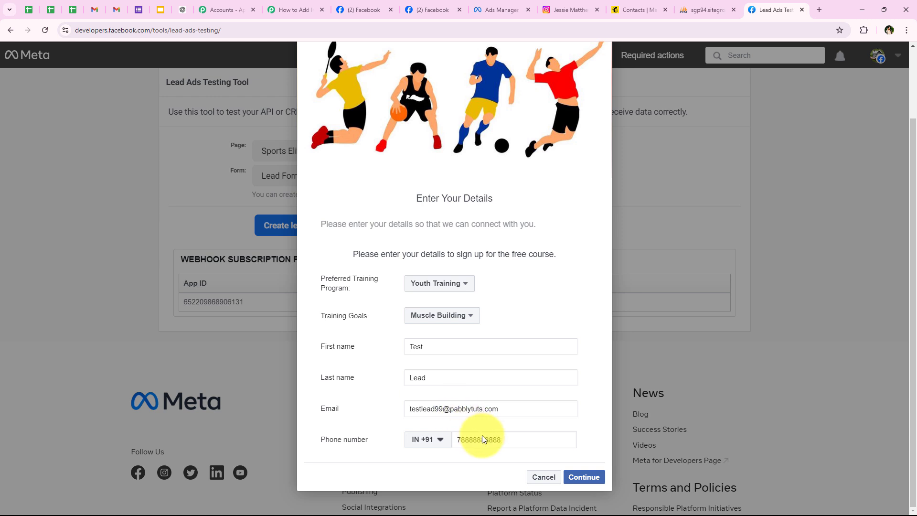
# Submit the test lead and close the confirmation, leaving the 'test lead has been sent' banner.
pyautogui.click(584, 477)
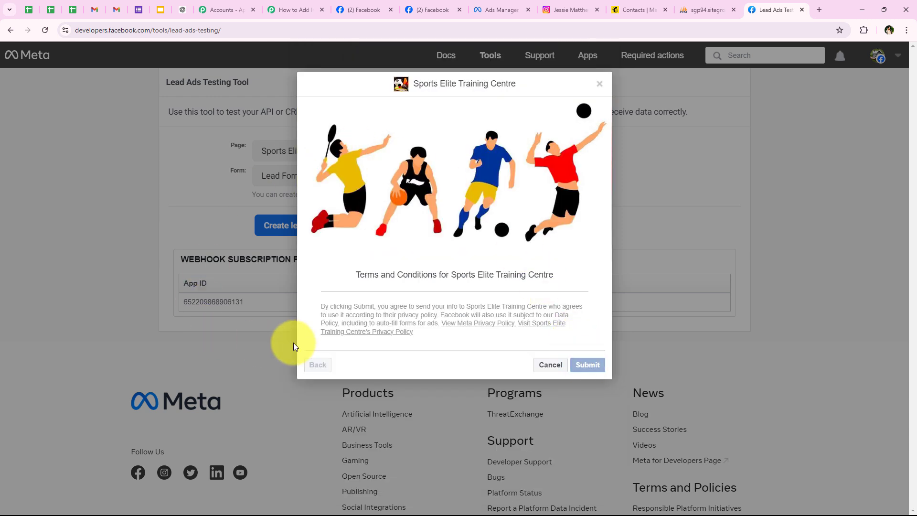
pyautogui.click(587, 365)
pyautogui.click(528, 374)
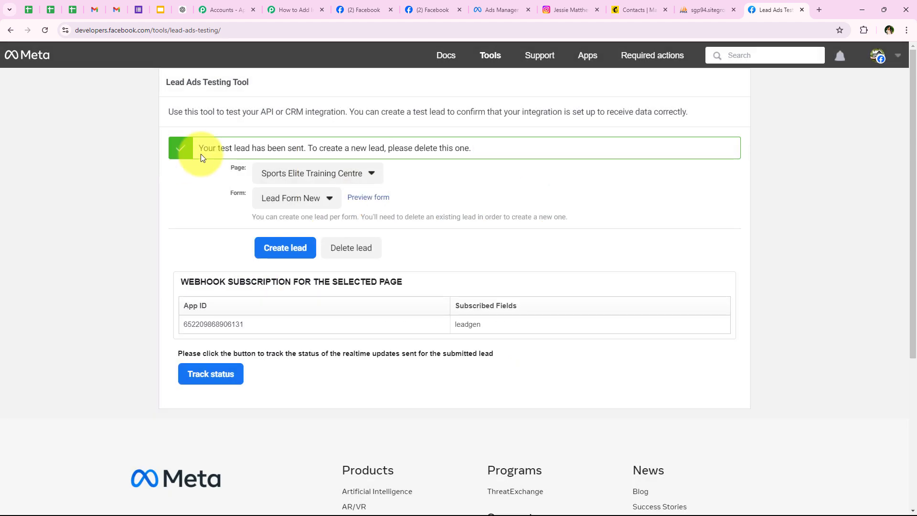
pyautogui.moveTo(199, 151); pyautogui.dragTo(306, 149)
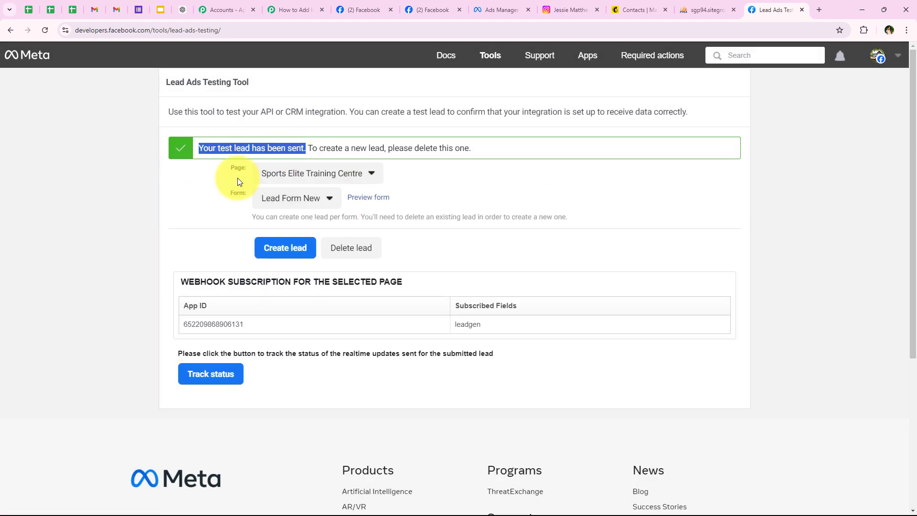
pyautogui.click(134, 216)
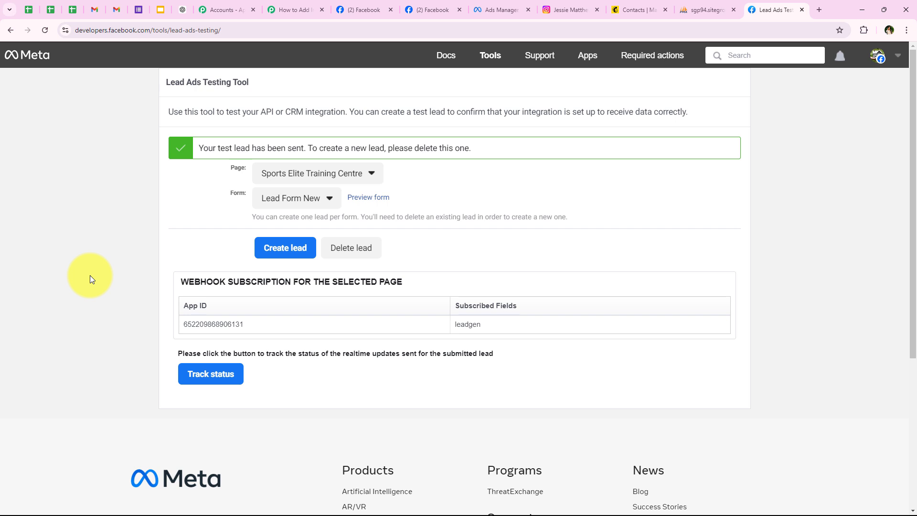
# Refresh the phpMyAdmin New_Leads table so the new Test Lead row appears.
pyautogui.click(695, 12)
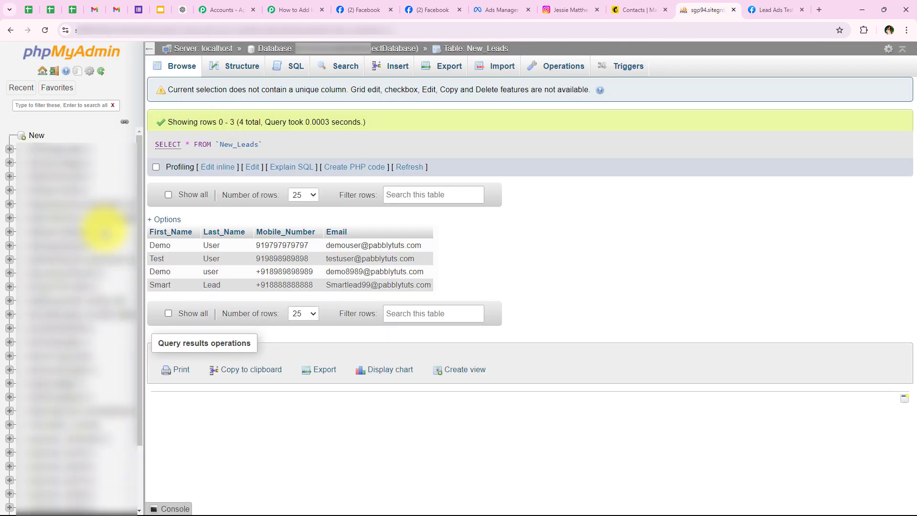
pyautogui.click(45, 30)
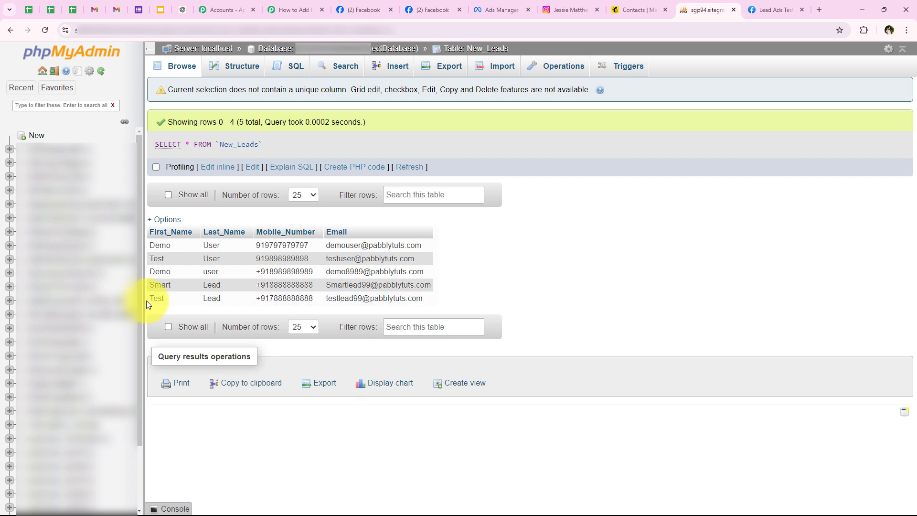
pyautogui.moveTo(147, 301); pyautogui.dragTo(188, 302)
pyautogui.click(189, 304)
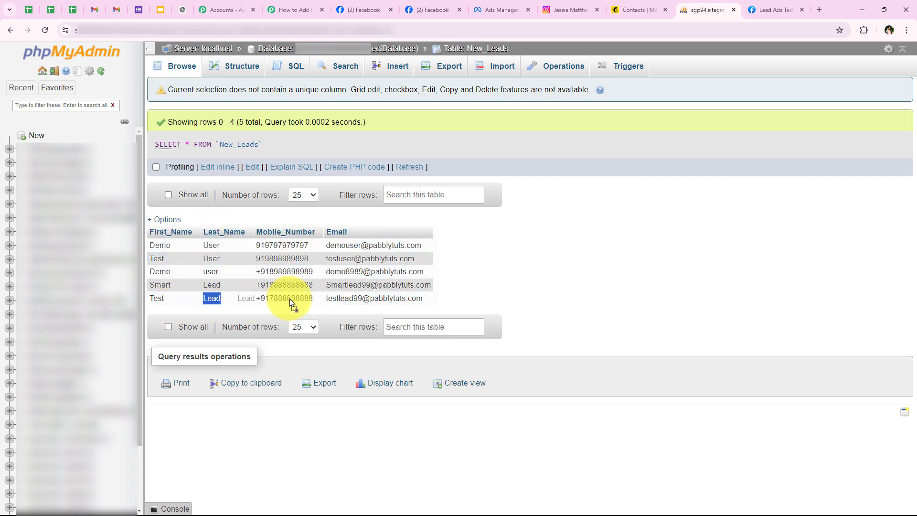
pyautogui.click(241, 297)
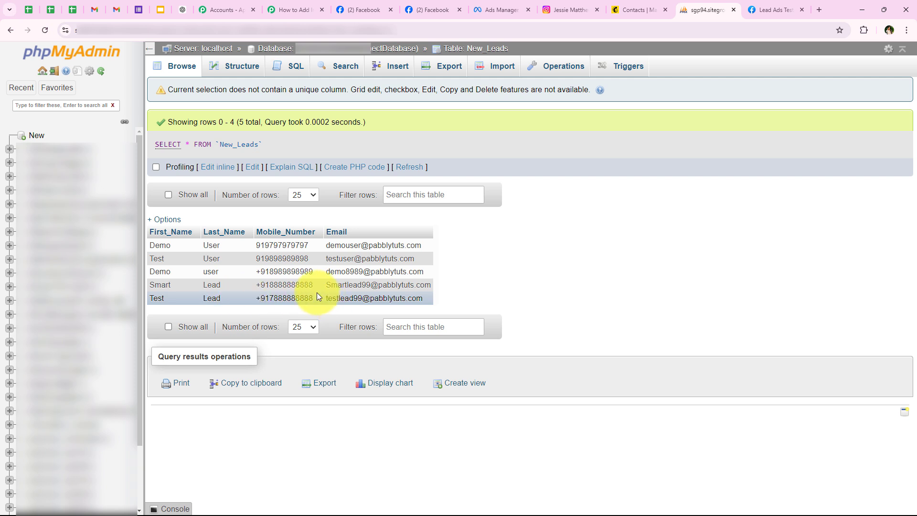
# Widen the Mobile_Number column of the New_Leads table.
pyautogui.moveTo(321, 294); pyautogui.dragTo(470, 299)
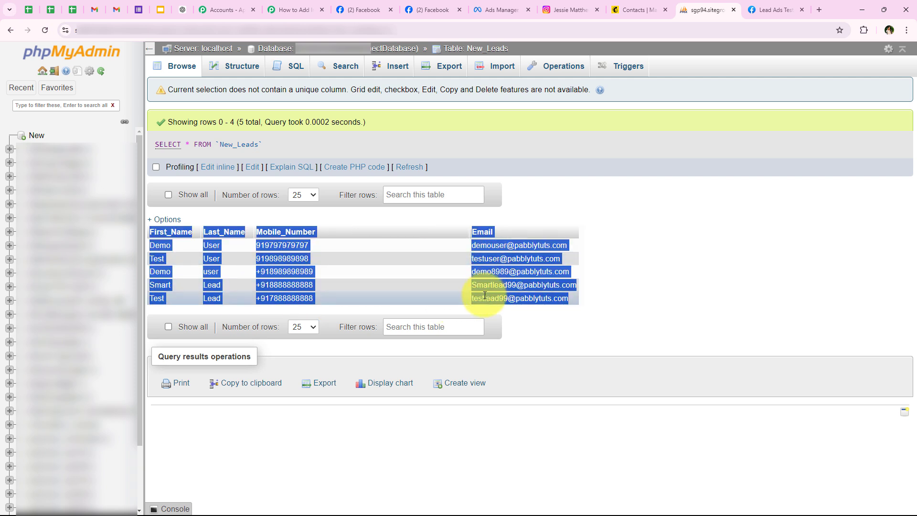
pyautogui.click(520, 298)
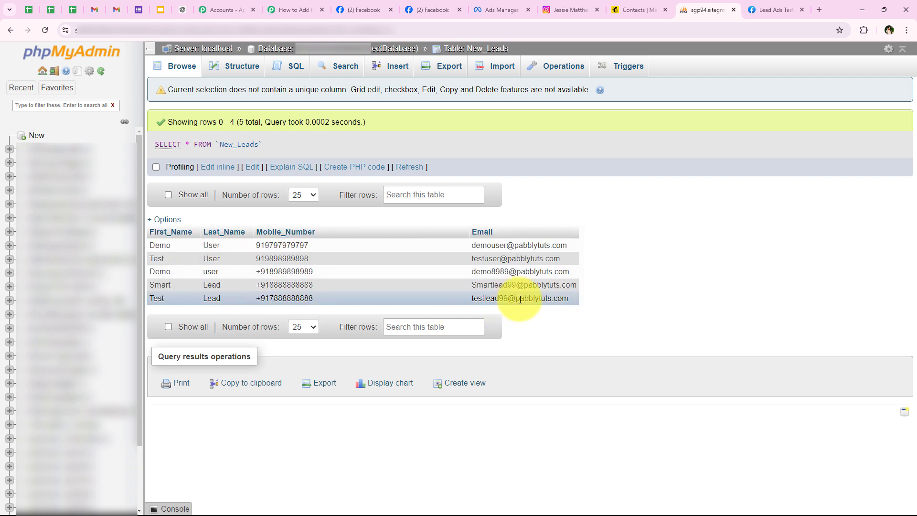
pyautogui.doubleClick(254, 232)
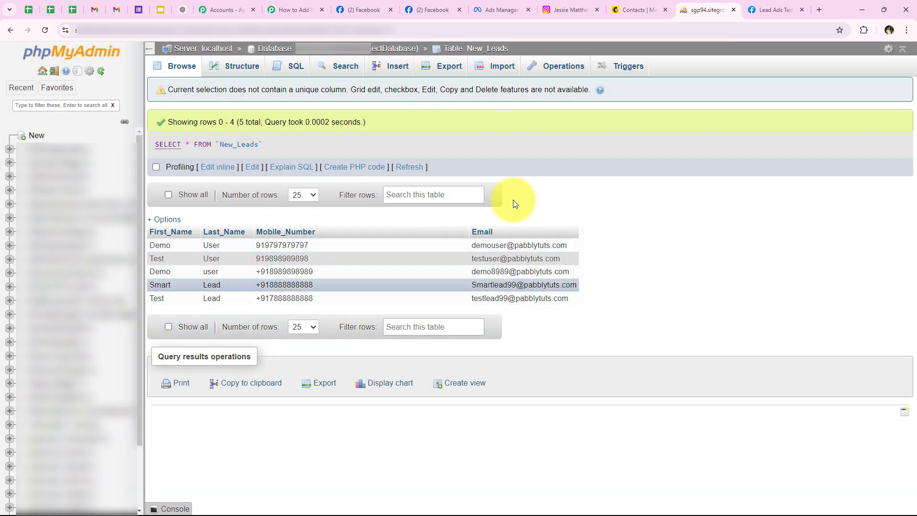
# Reload Mailchimp contacts and confirm the new Test Lead contact at the top.
pyautogui.click(626, 2)
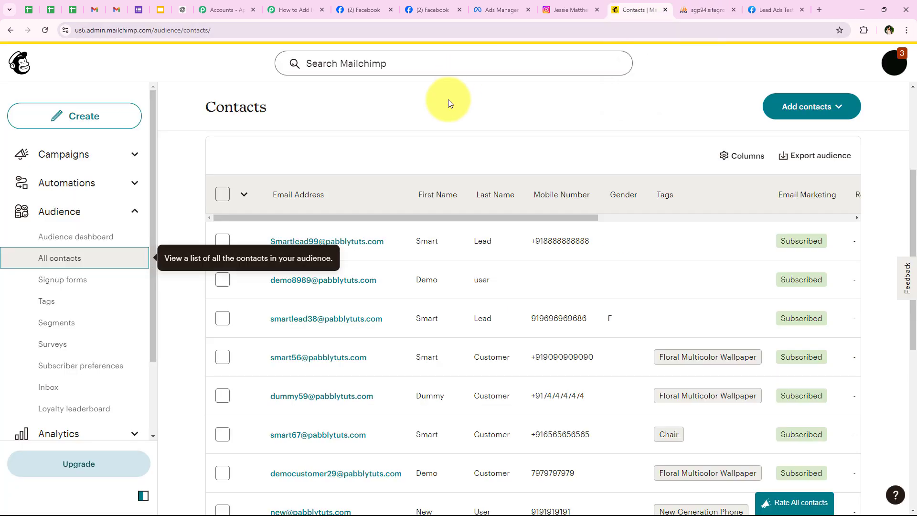
pyautogui.click(45, 30)
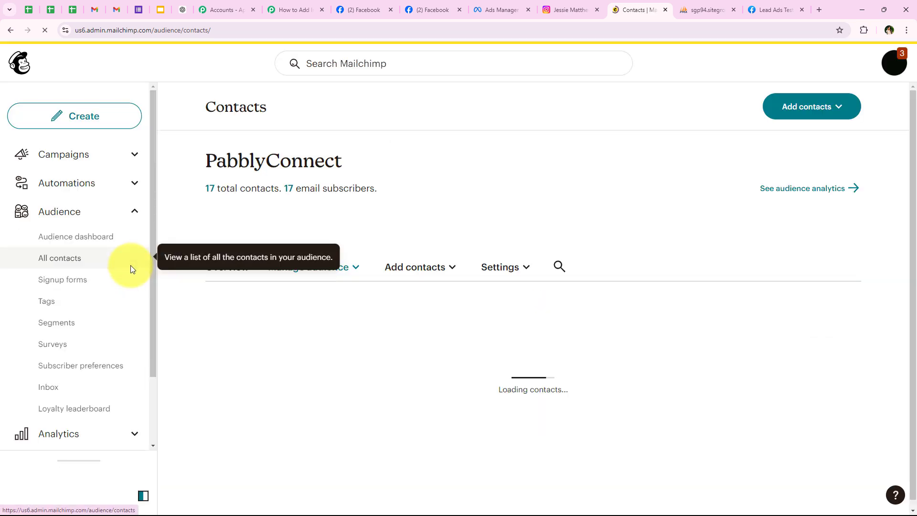
pyautogui.scroll(-4, 277, 310)
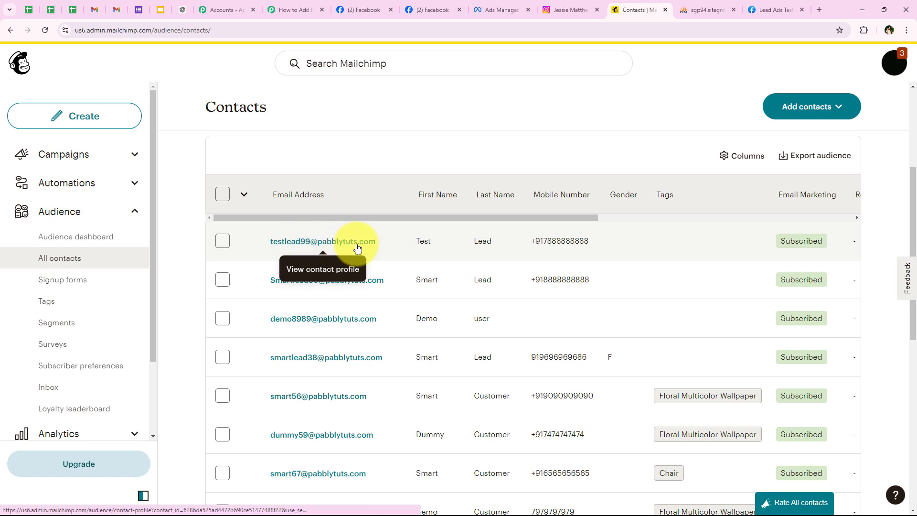
pyautogui.doubleClick(424, 241)
pyautogui.moveTo(467, 240); pyautogui.dragTo(521, 236)
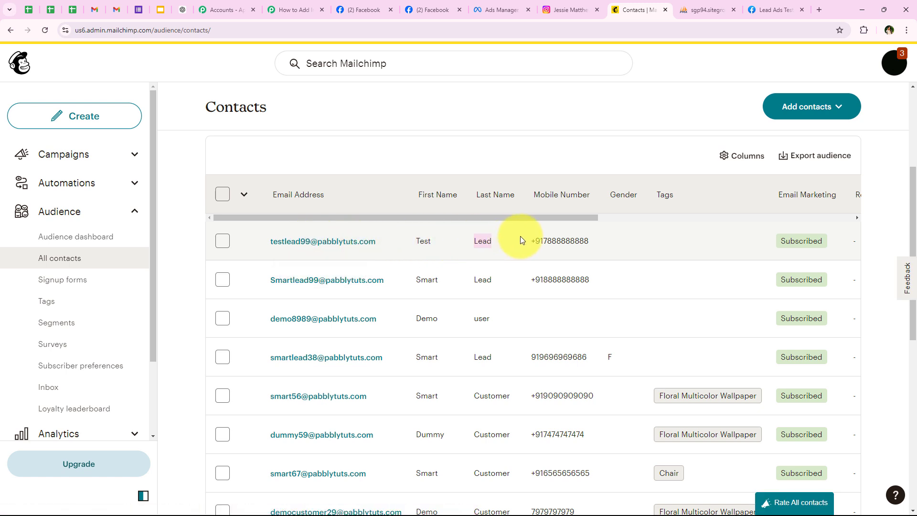
pyautogui.click(256, 99)
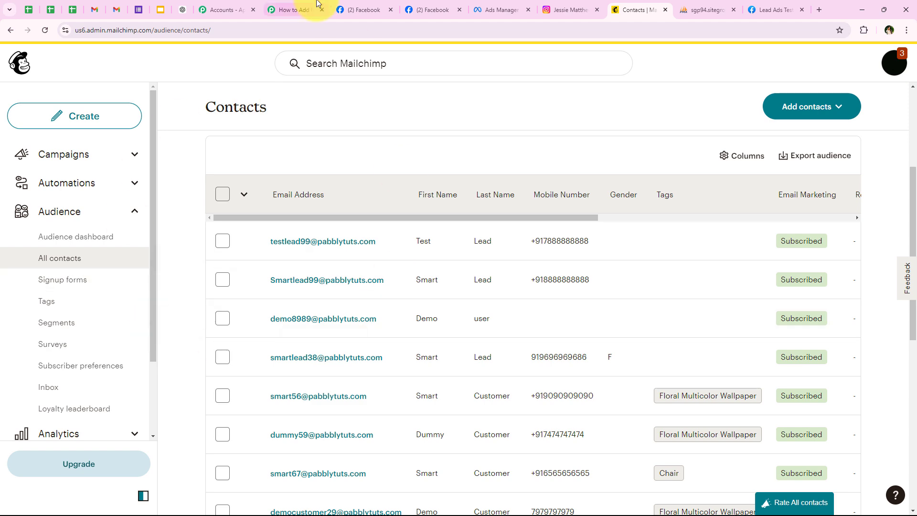
# Go back to the Pabbly Connect workflow.
pyautogui.click(296, 10)
pyautogui.scroll(-2, 148, 192)
pyautogui.scroll(2, 145, 206)
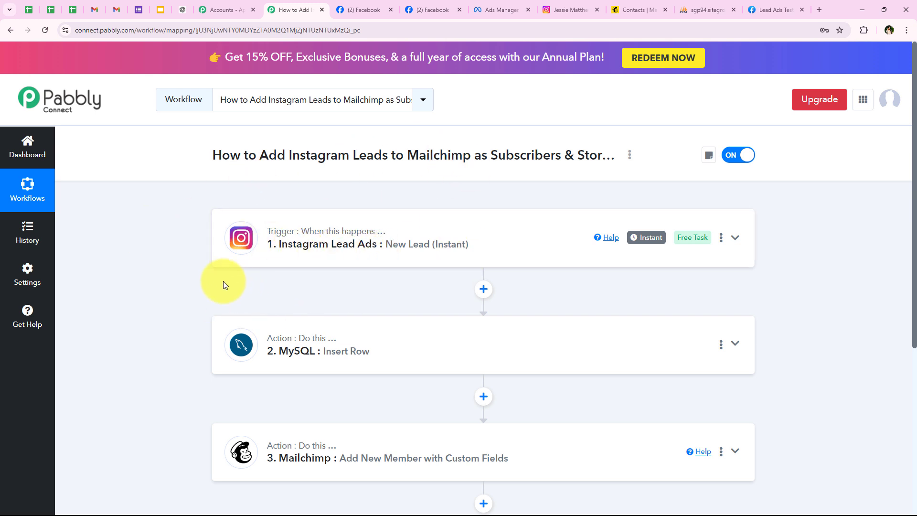
# Review the trigger, MySQL and Mailchimp steps, then return to phpMyAdmin's New_Leads table.
pyautogui.scroll(-3, 215, 286)
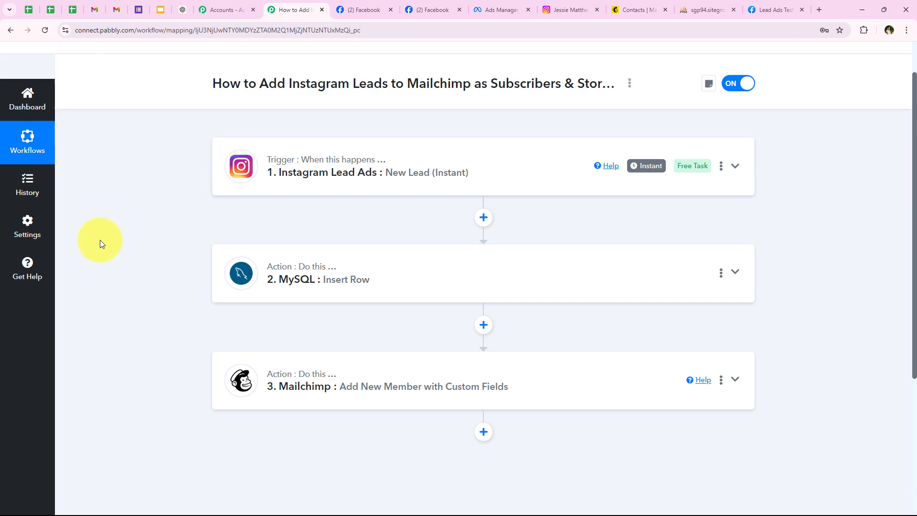
pyautogui.scroll(-1, 99, 240)
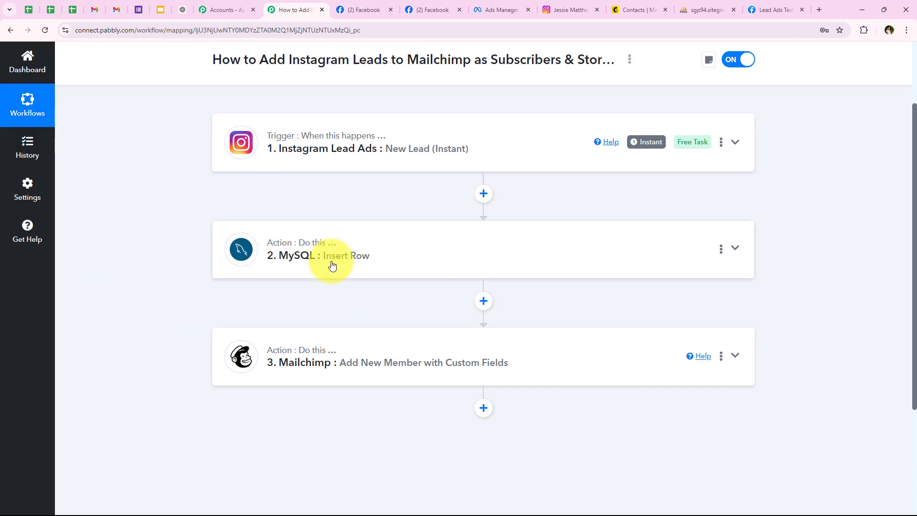
pyautogui.scroll(4, 148, 353)
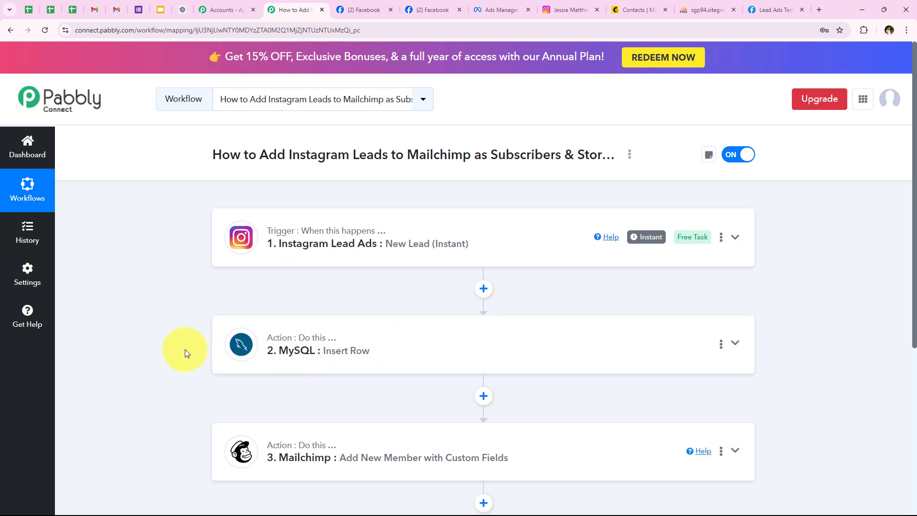
pyautogui.scroll(-1, 184, 349)
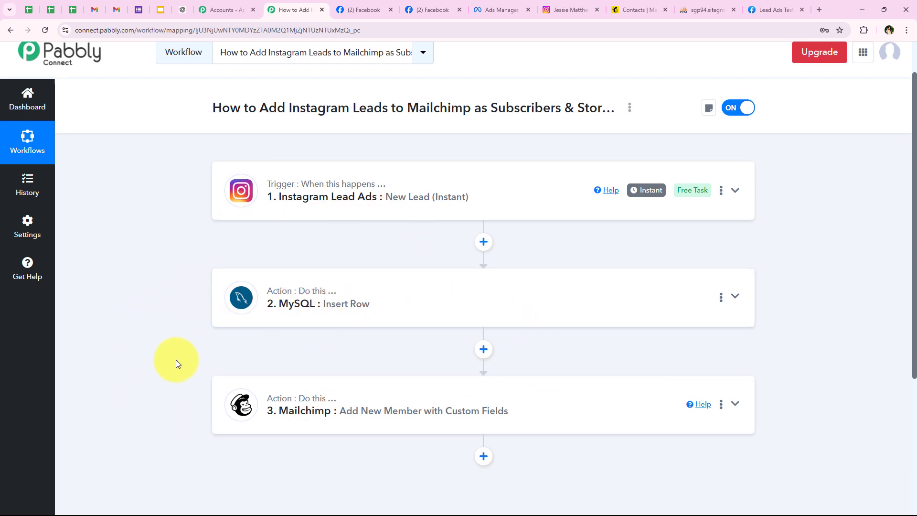
pyautogui.scroll(1, 95, 330)
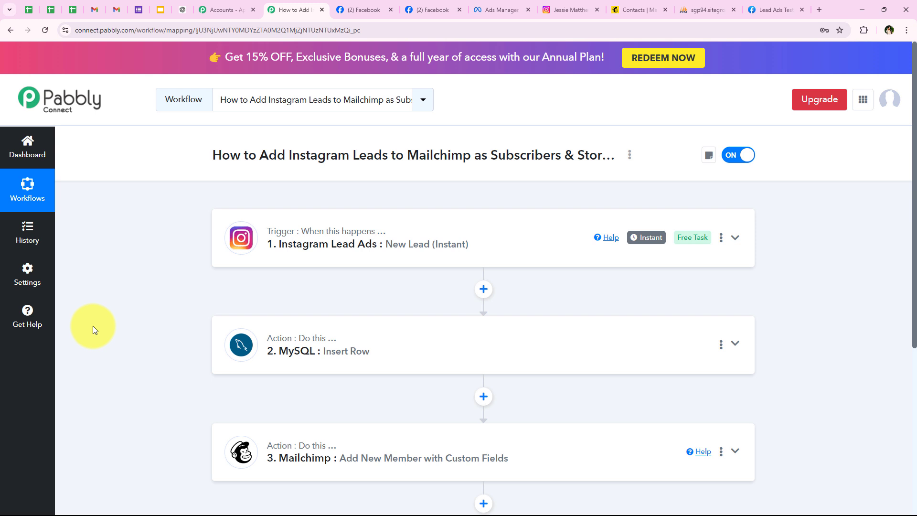
pyautogui.scroll(-2, 102, 380)
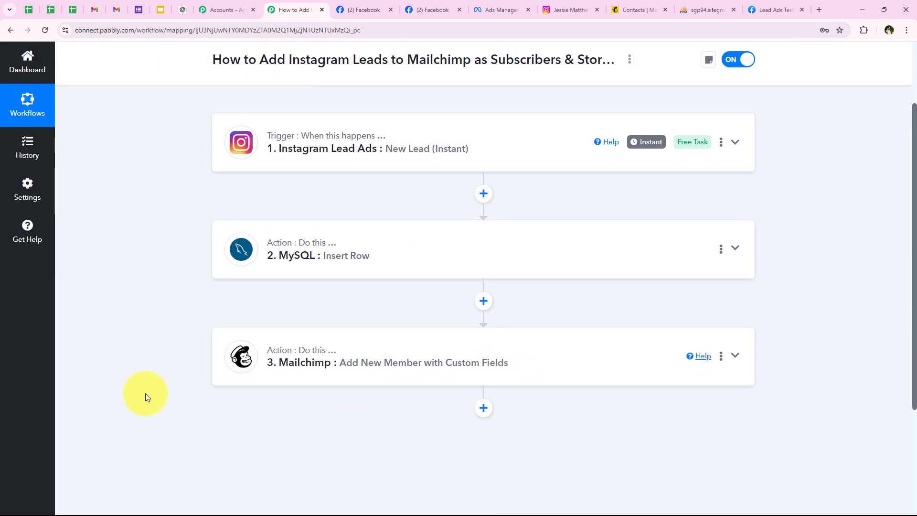
pyautogui.scroll(2, 145, 393)
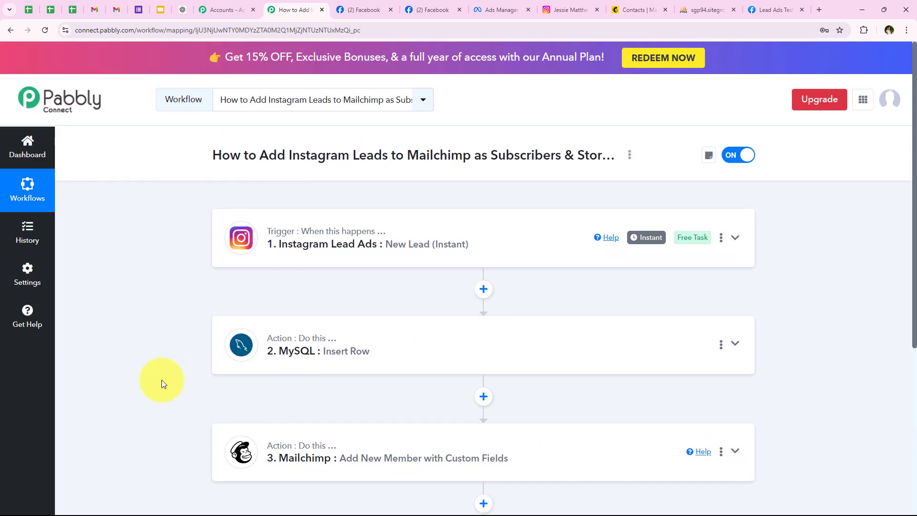
pyautogui.click(698, 9)
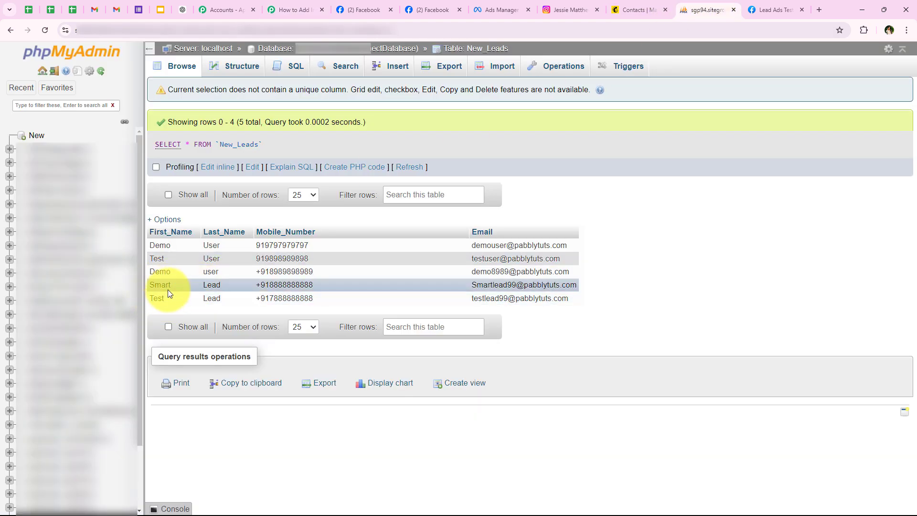
# Tick the two new test lead contacts in Mailchimp's contact list.
pyautogui.click(626, 9)
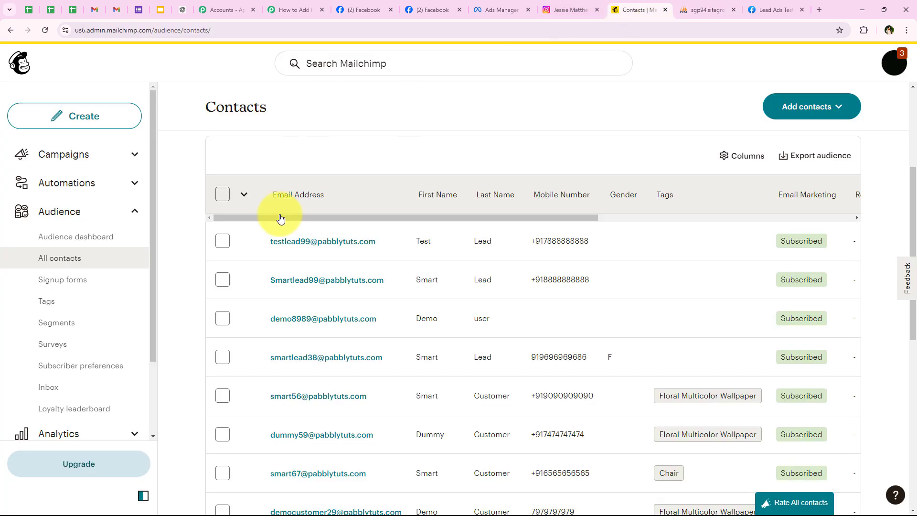
pyautogui.click(222, 241)
pyautogui.click(222, 280)
pyautogui.scroll(2, 317, 318)
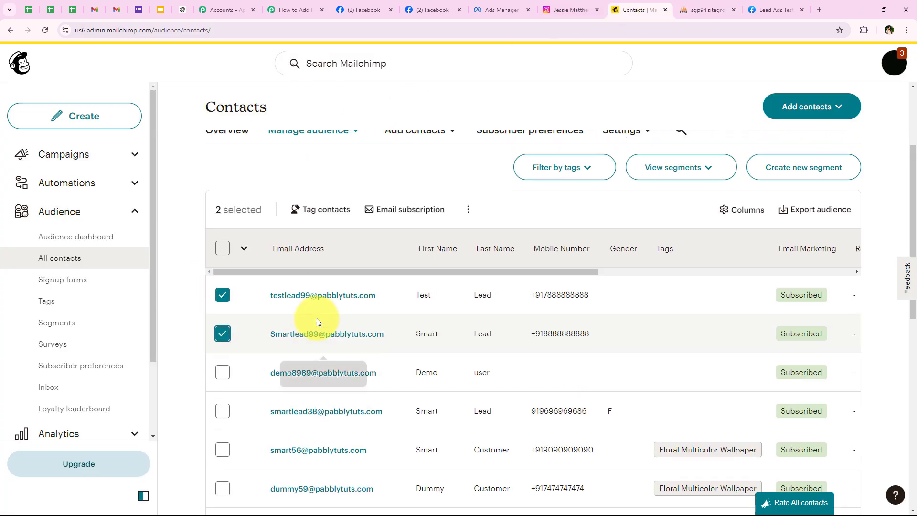
pyautogui.scroll(-1, 276, 364)
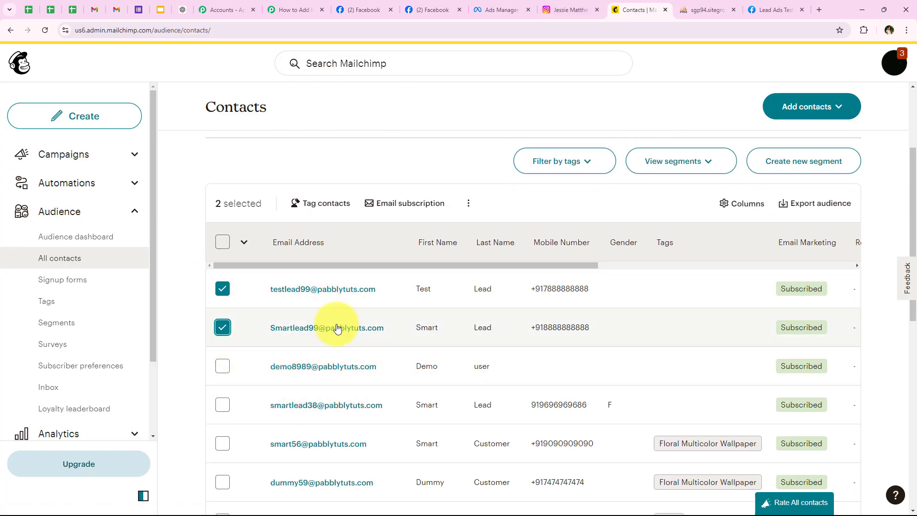
# Return to the switched-on Pabbly Connect workflow.
pyautogui.click(296, 10)
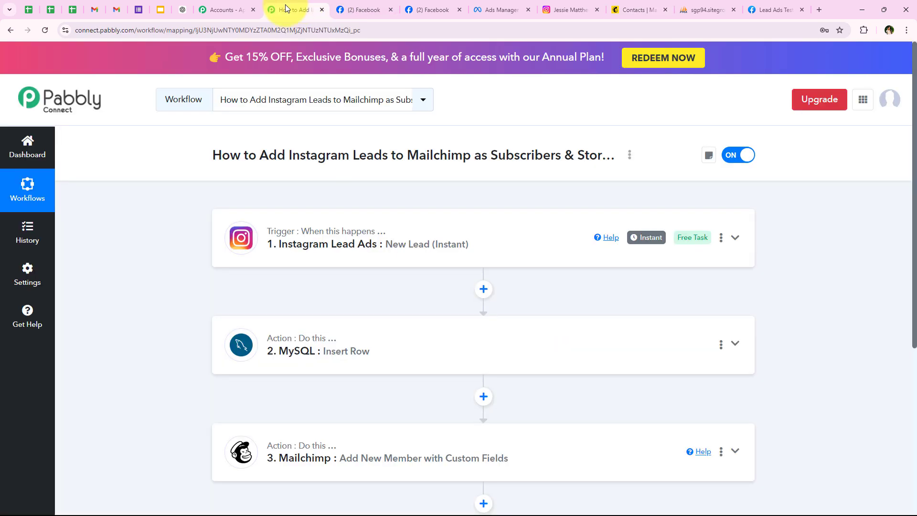
pyautogui.scroll(-1, 114, 299)
pyautogui.scroll(1, 116, 300)
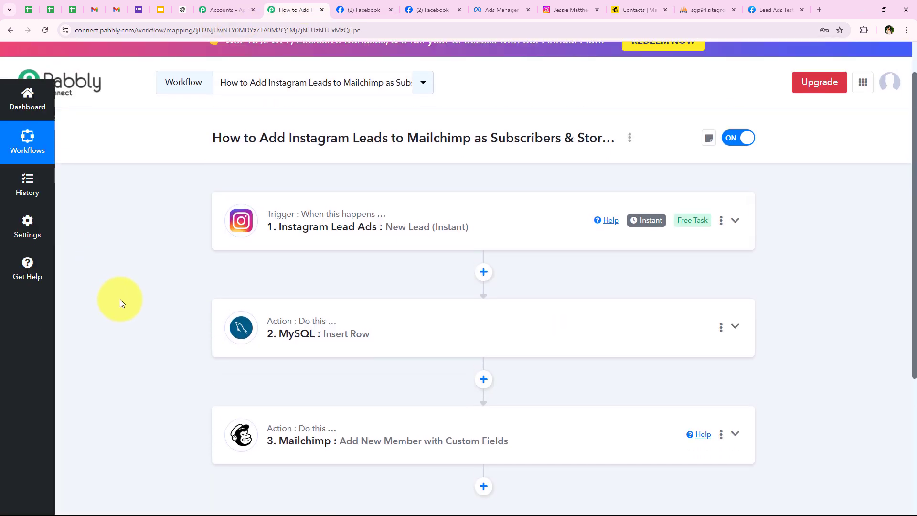